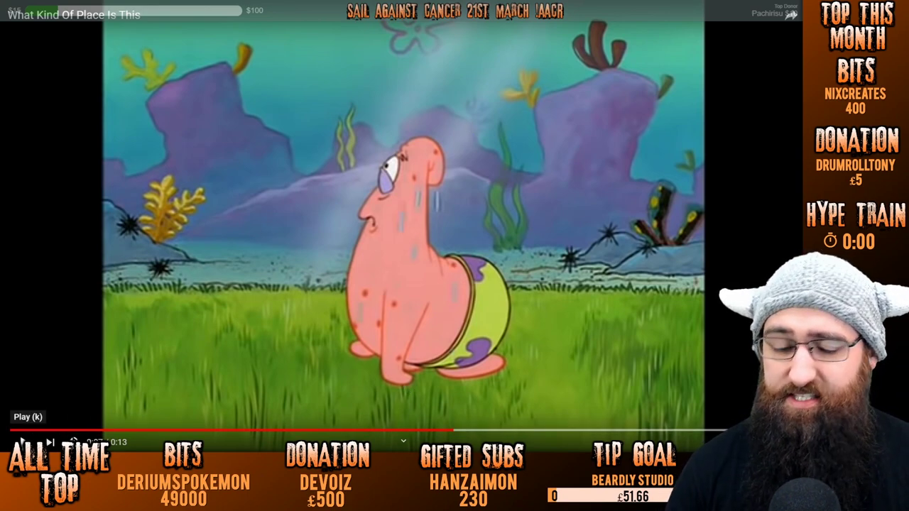
Step: Play the Patrick cartoon clip for a few seconds and pause it at 0:13 on his angry pose
click(23, 441)
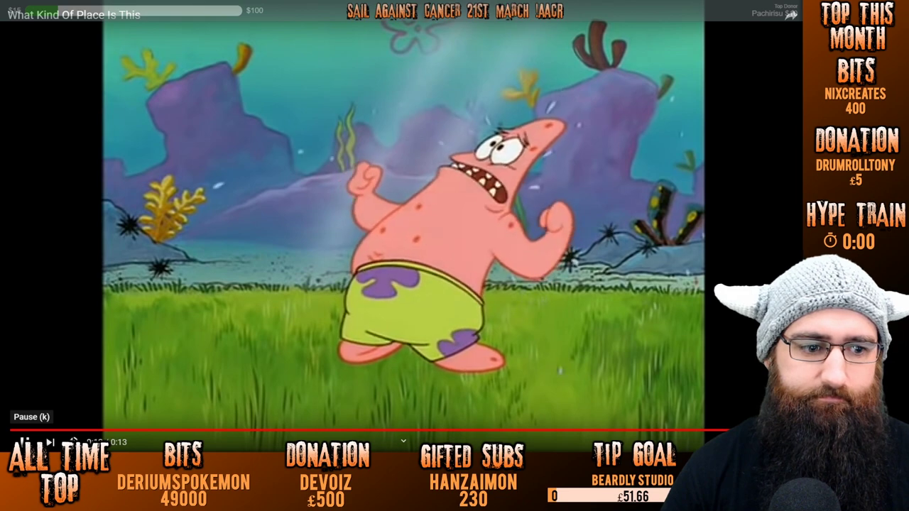
click(22, 441)
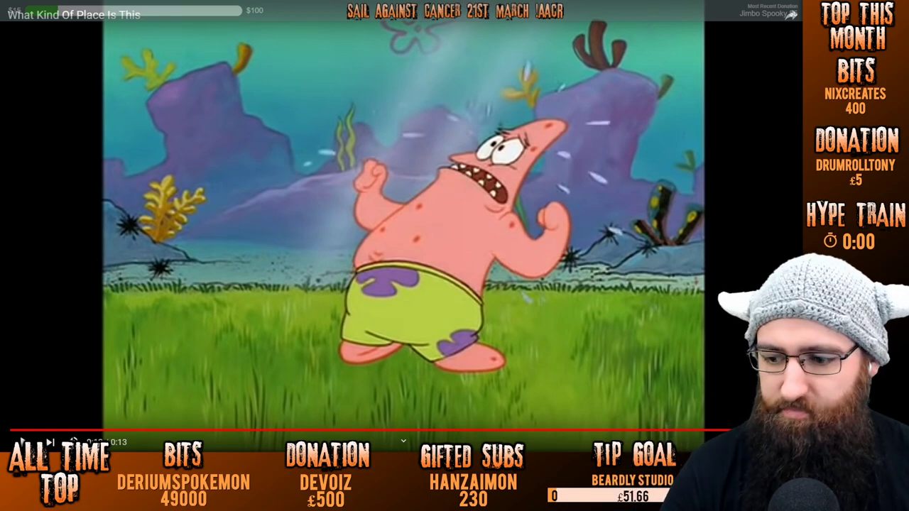
key(alt+Tab)
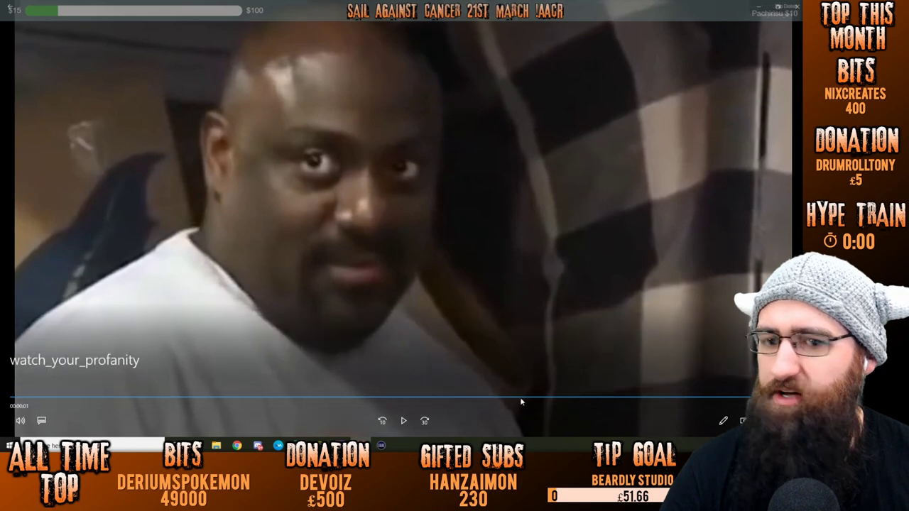
key(space)
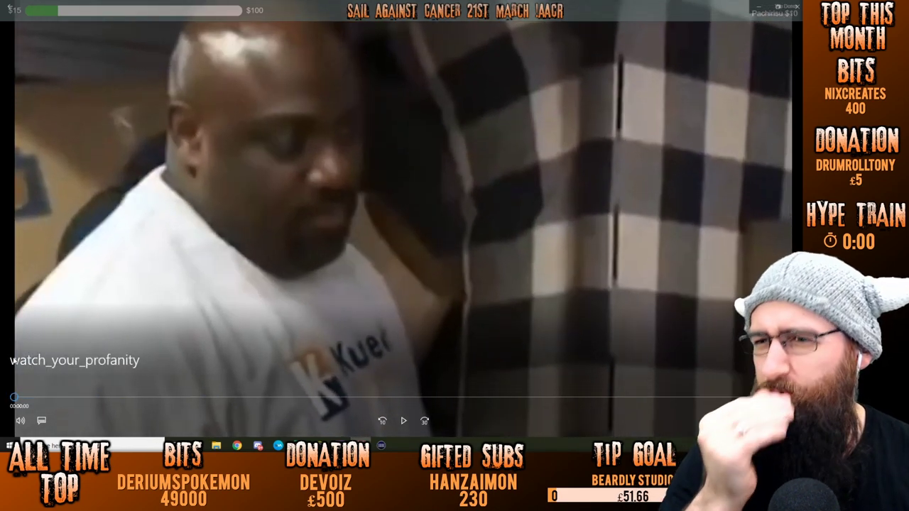
click(411, 425)
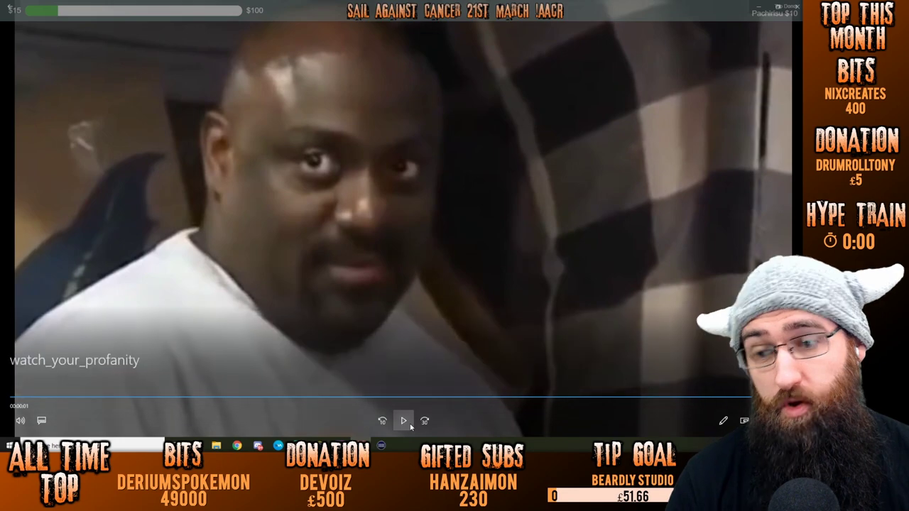
click(60, 399)
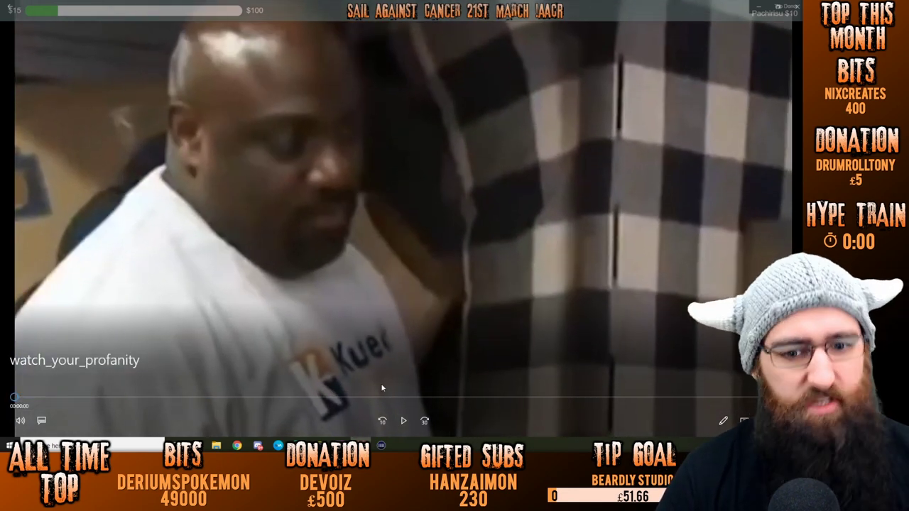
click(397, 427)
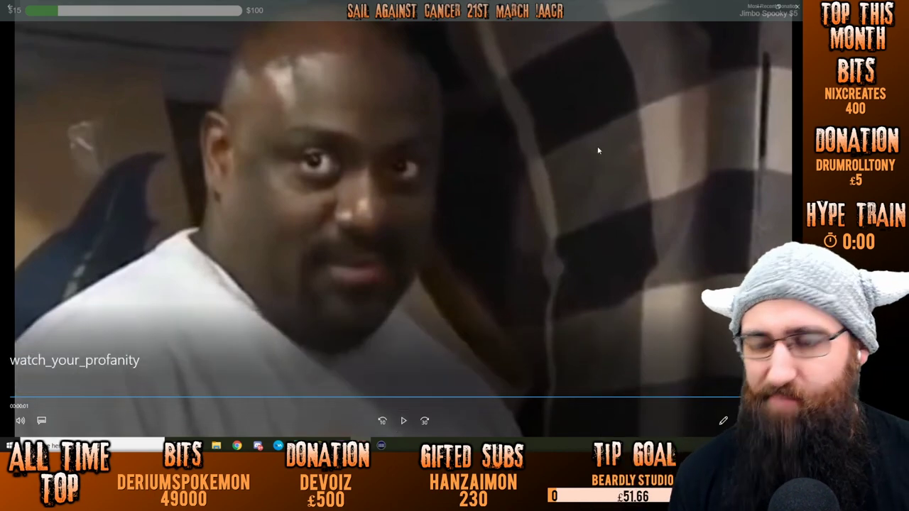
click(762, 7)
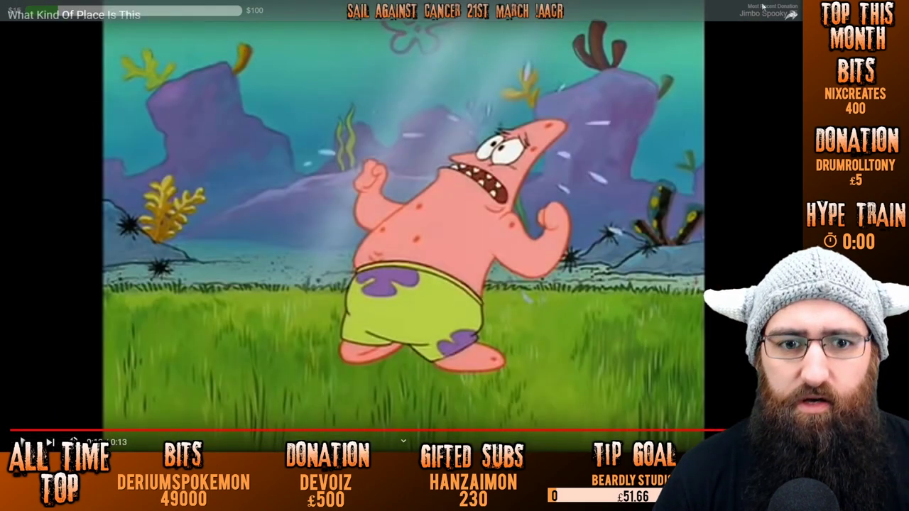
Step: Close the Patrick video and create a new Premiere project named PROFANITYMEME
key(alt+F4)
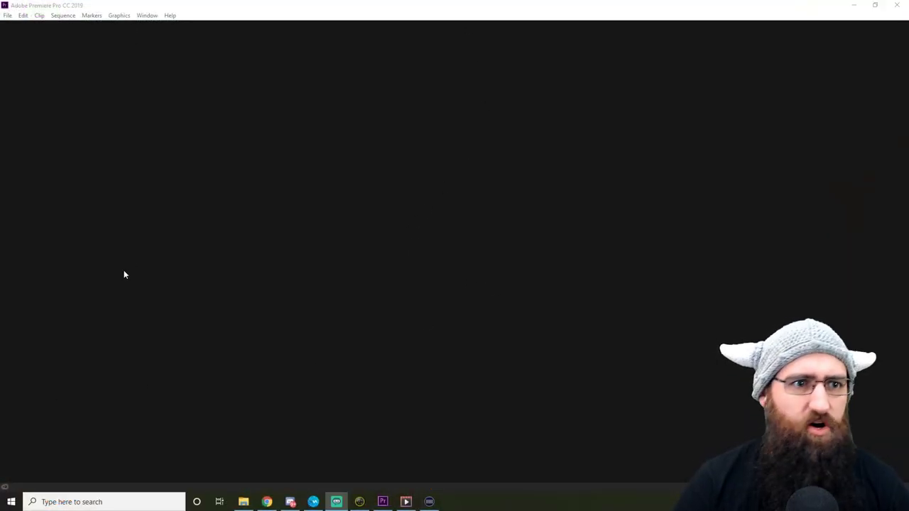
click(7, 15)
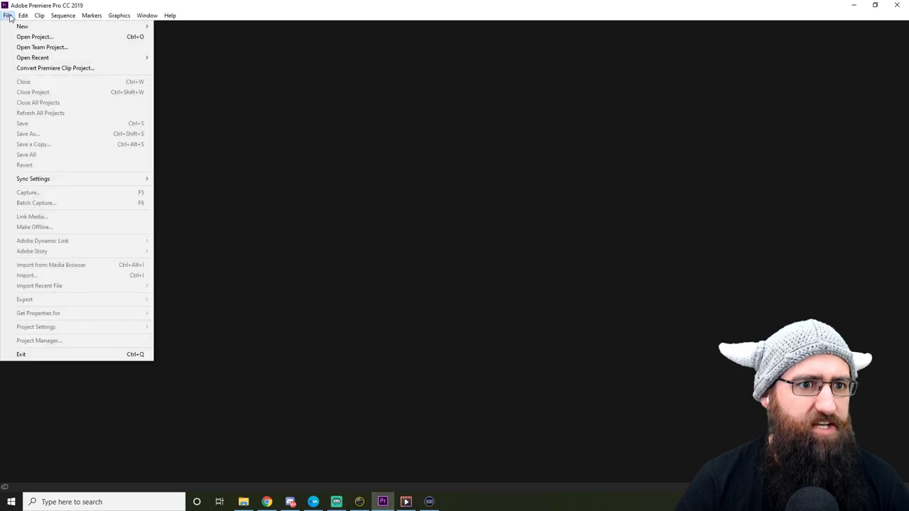
mouse_move(11, 27)
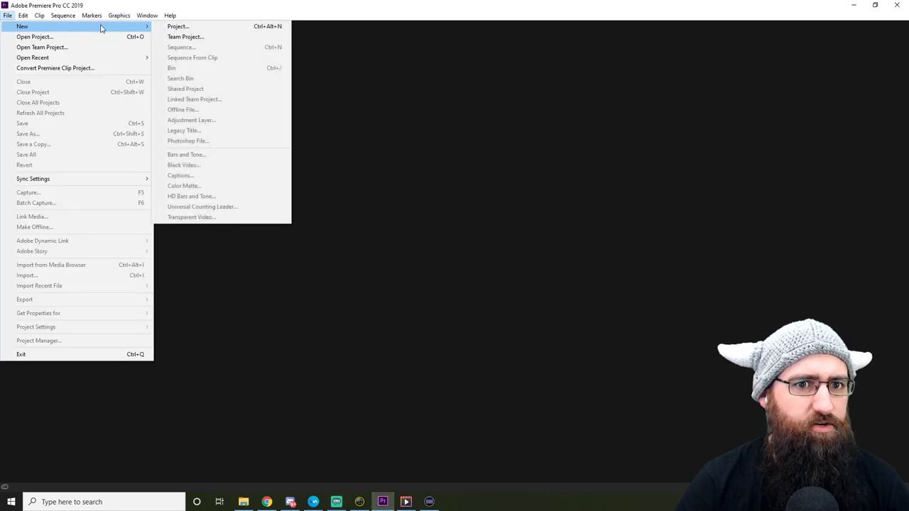
click(186, 27)
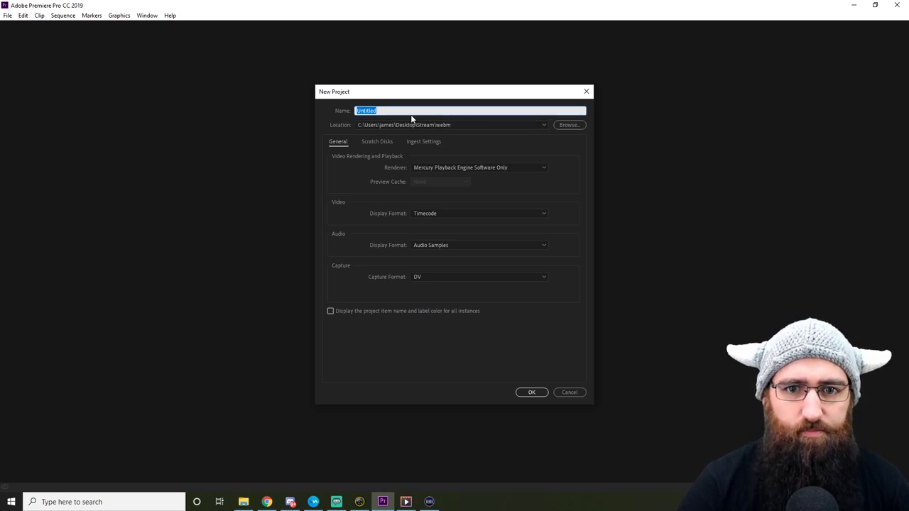
text(PROFANITY)
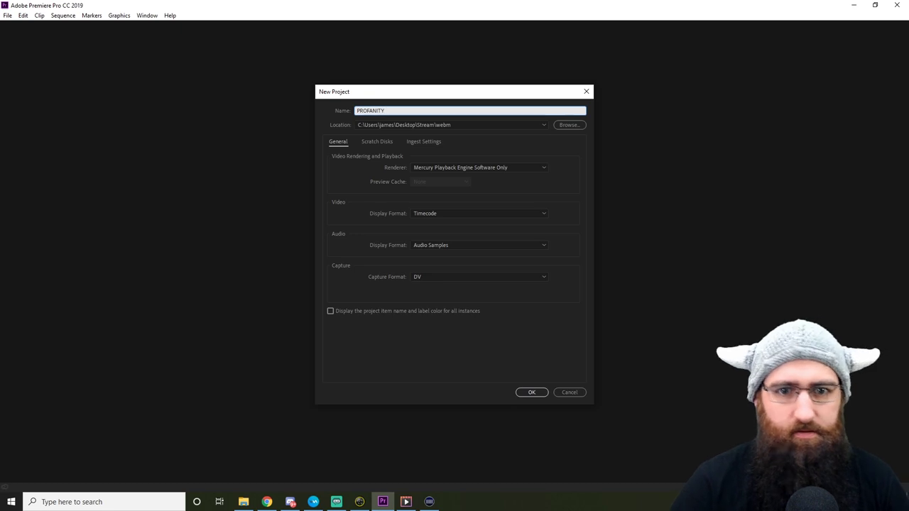
text(MEME)
click(531, 392)
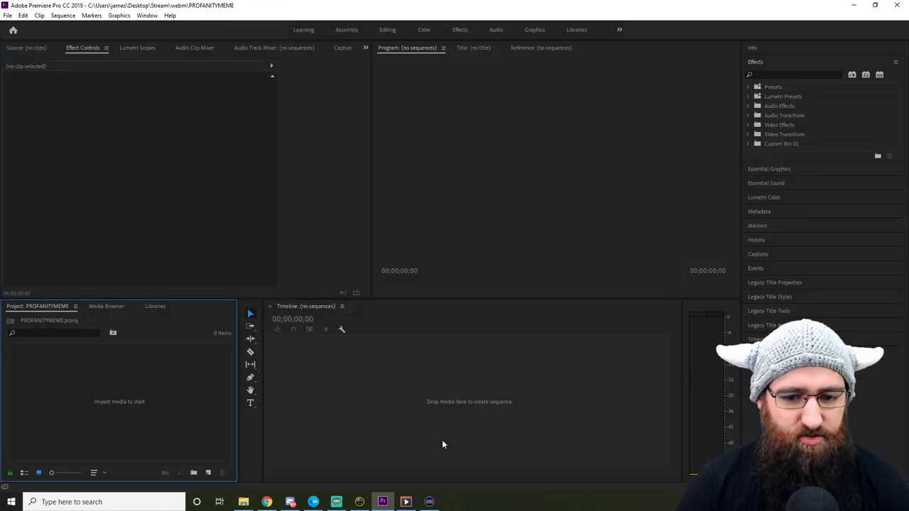
Step: Switch to File Explorer from the taskbar to fetch the webm clip
click(242, 502)
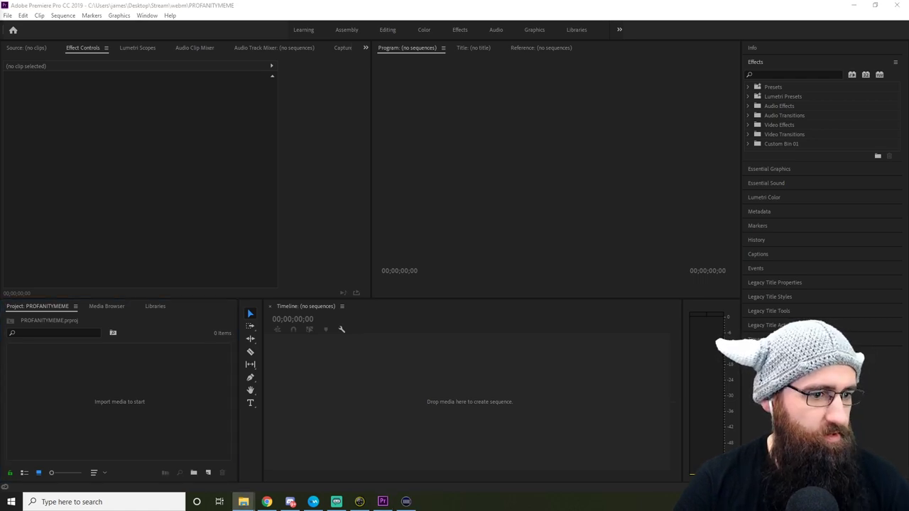
Step: Import watch_your_profanity.webm, build a matching sequence, and play it through to 00:00:01:10
drag(1, 43, 117, 418)
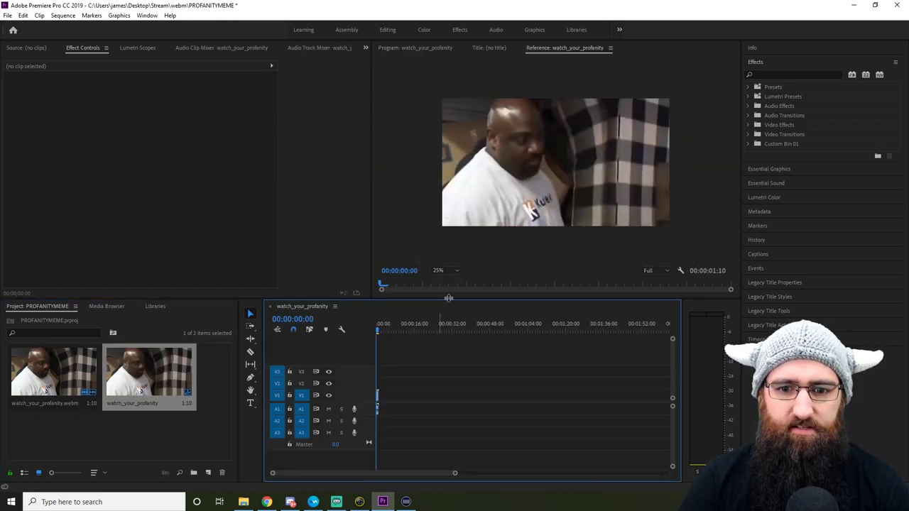
click(461, 365)
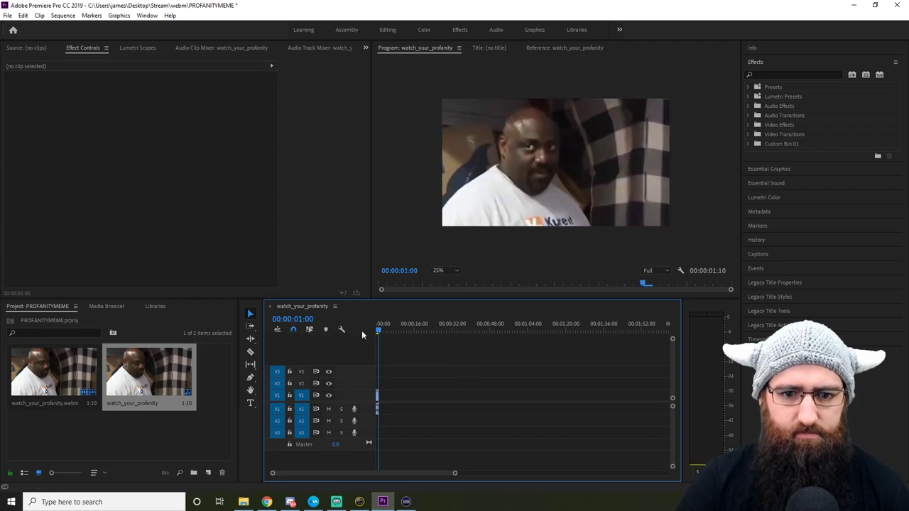
key(space)
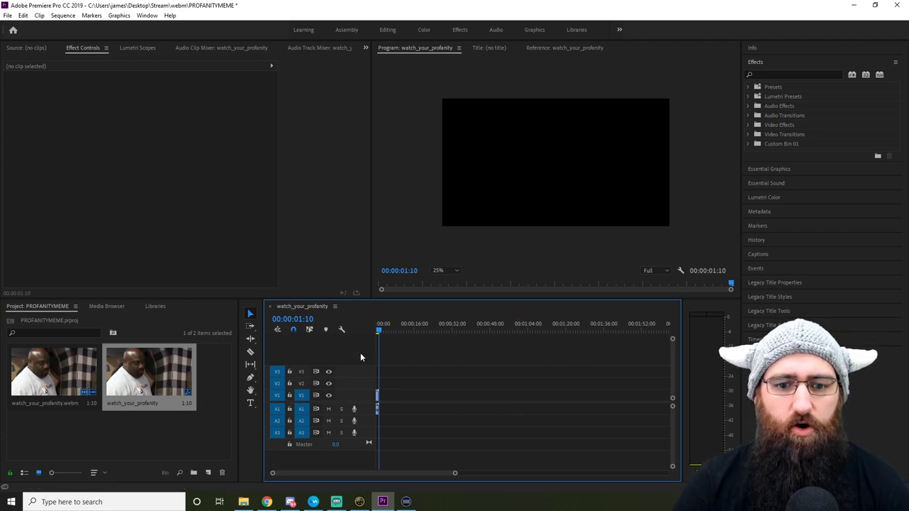
Step: Select the clip at its first frame and add a free-draw bezier Opacity mask, Mask (1)
drag(455, 473, 371, 483)
click(460, 395)
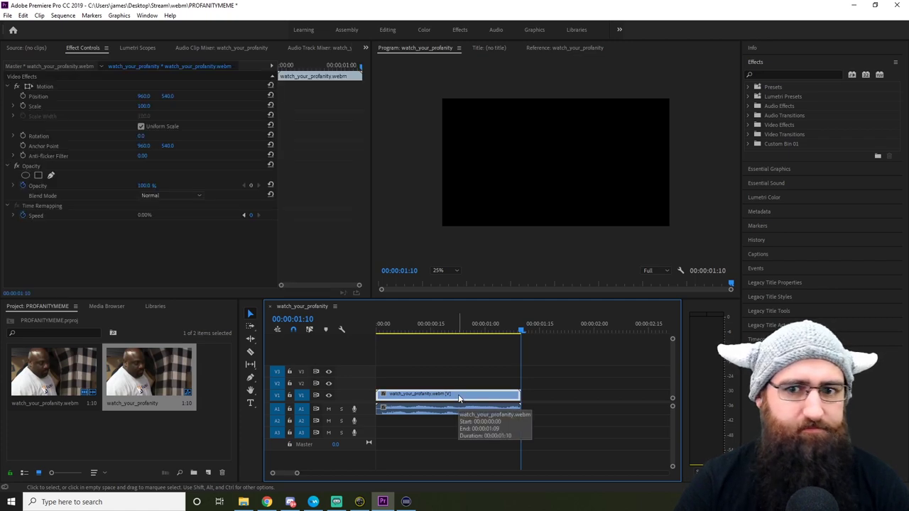
drag(522, 331, 477, 331)
key(Home)
click(51, 205)
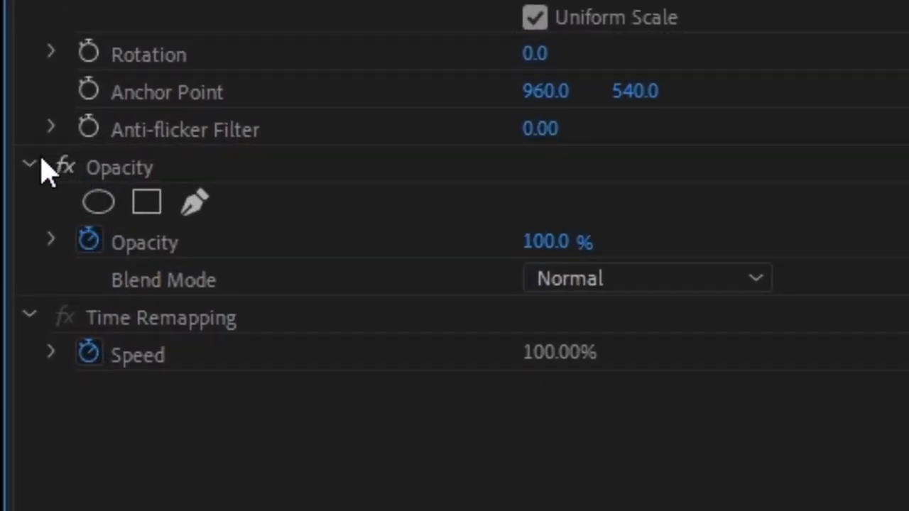
click(30, 165)
click(26, 167)
click(196, 206)
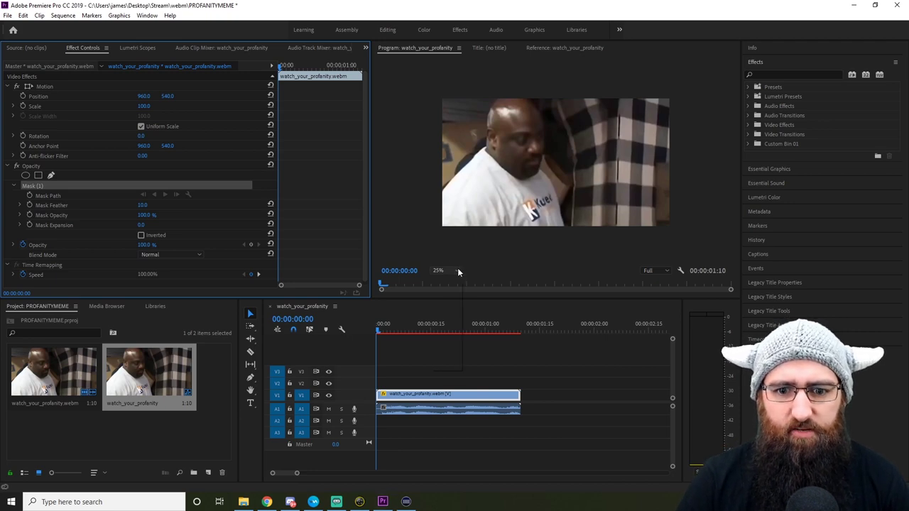
Step: Enlarge the preview to 50% and place mask points from the left edge up the shoulder to the neck
click(457, 269)
click(447, 312)
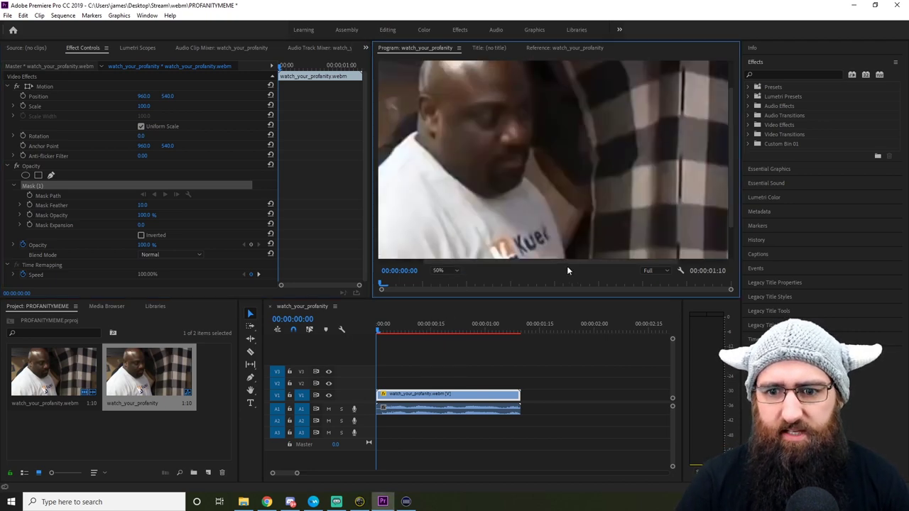
drag(566, 263, 492, 274)
drag(733, 133, 720, 178)
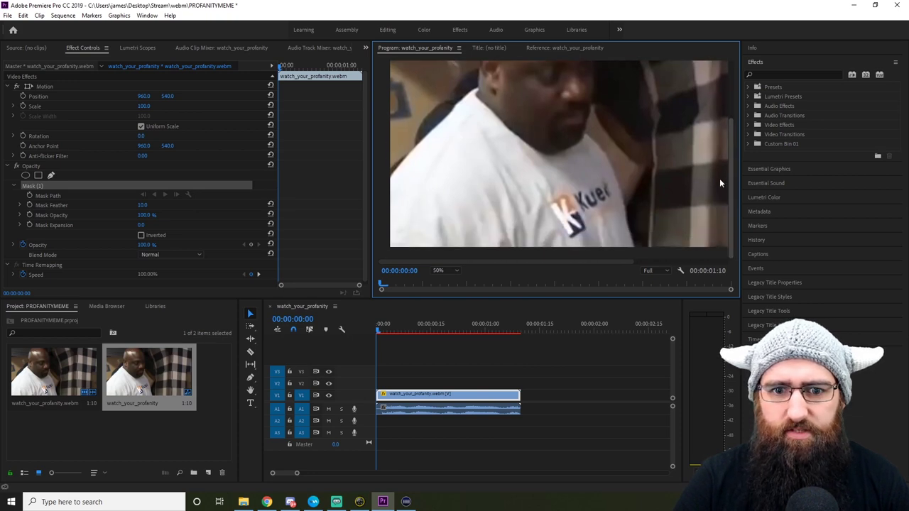
click(384, 181)
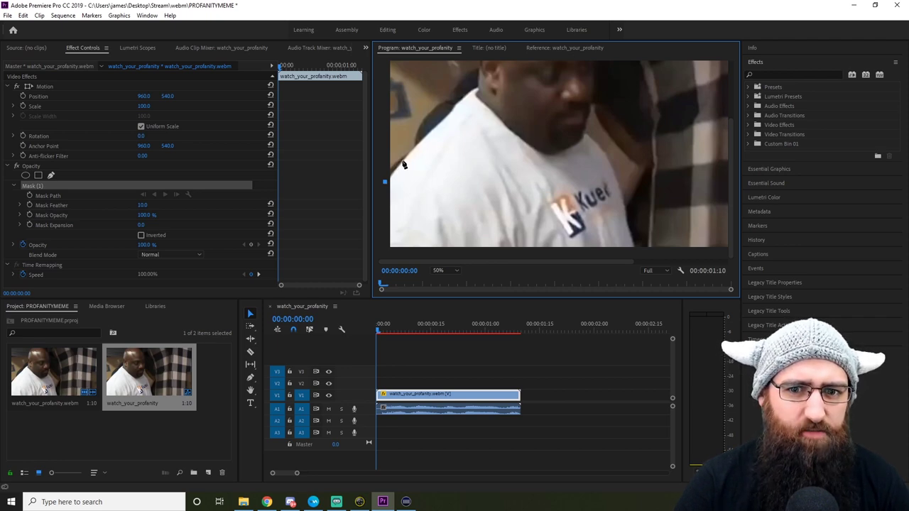
click(402, 164)
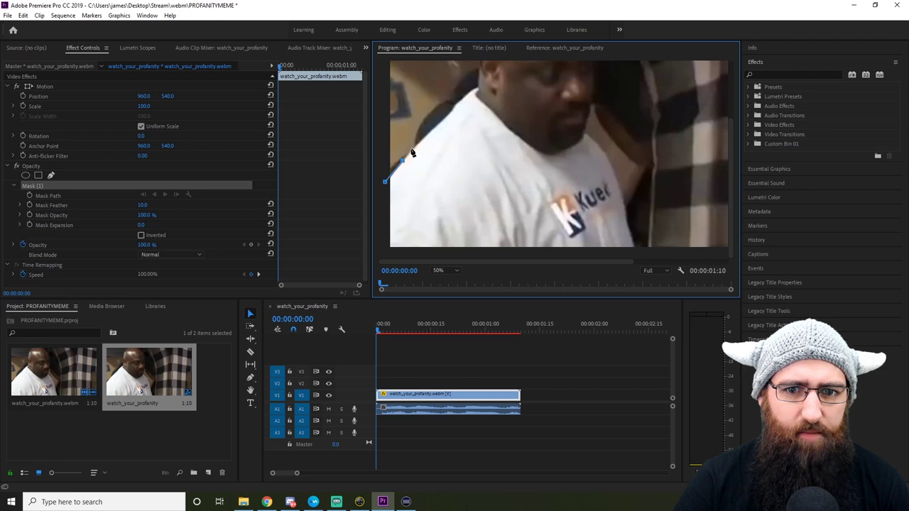
click(420, 142)
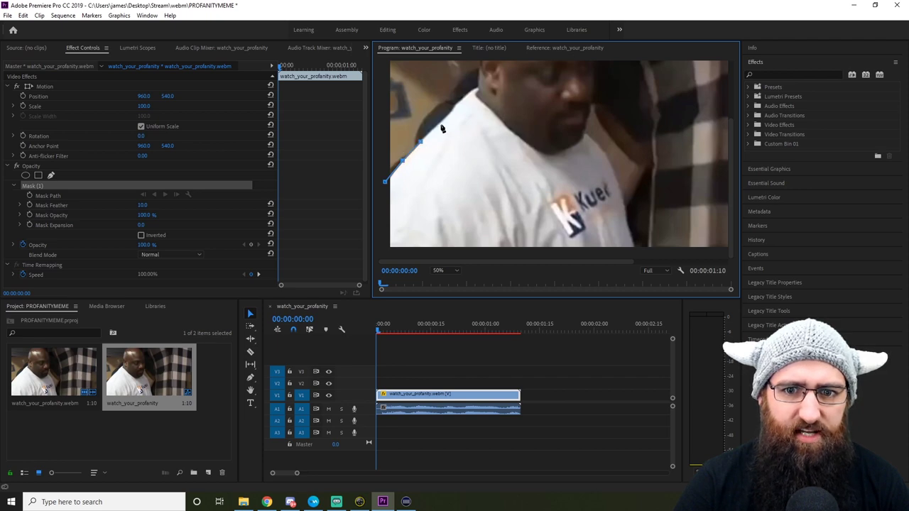
click(438, 124)
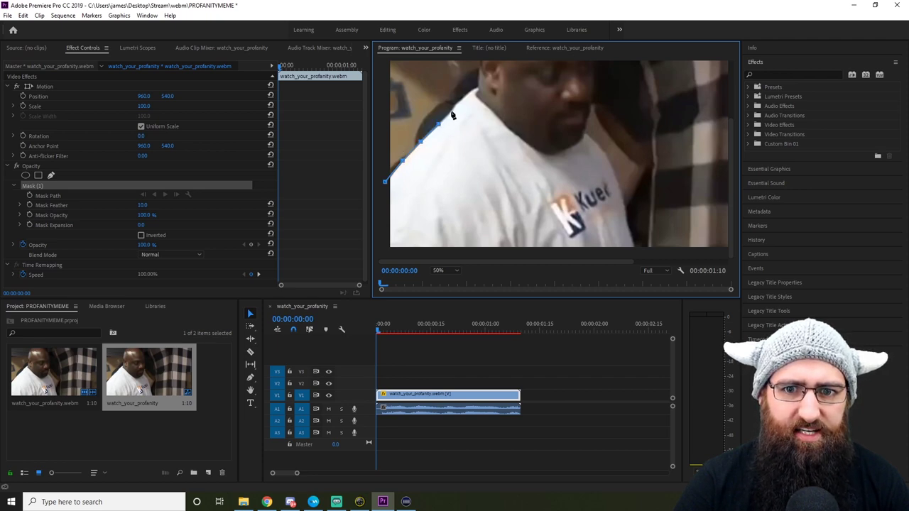
click(452, 111)
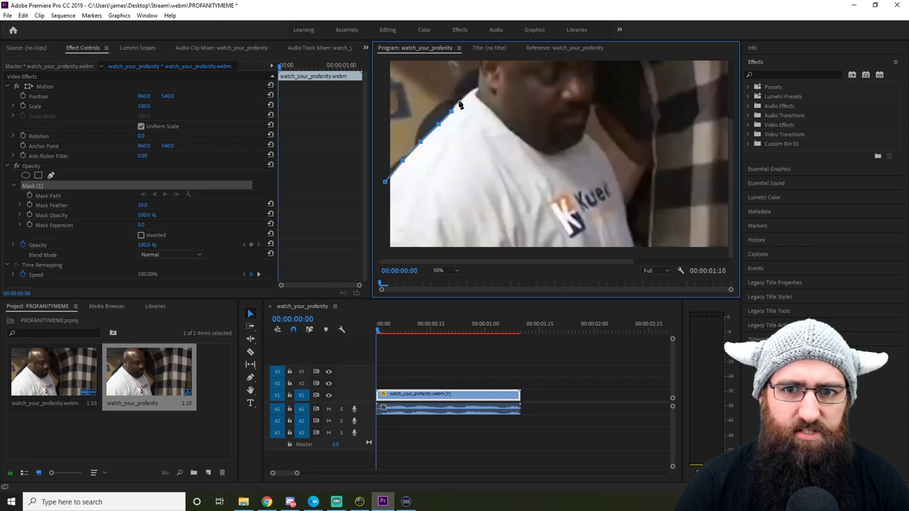
click(462, 102)
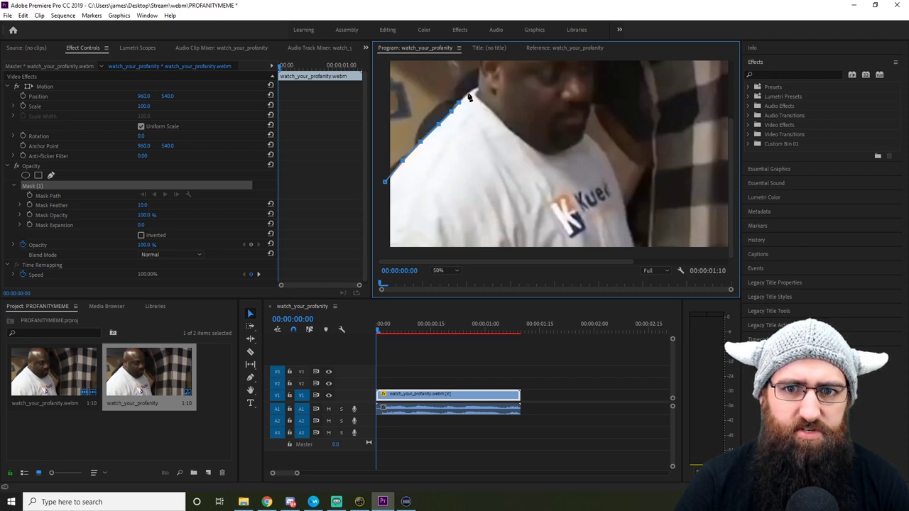
click(469, 93)
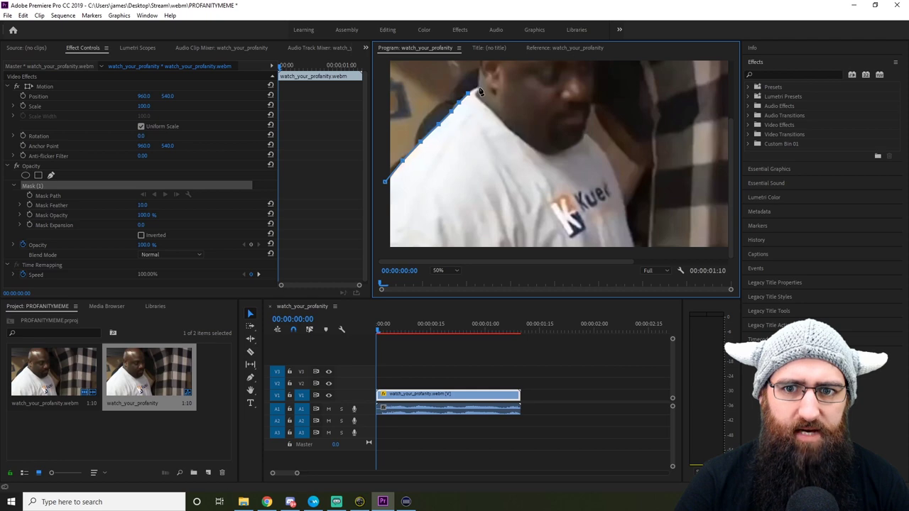
click(477, 88)
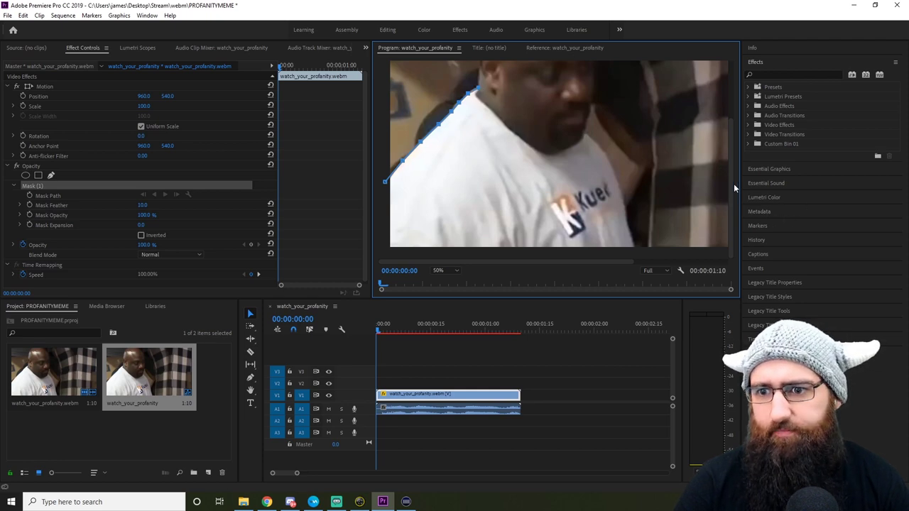
Step: Continue the mask path up the side of the head, across the crown, and down beside the ear
drag(732, 183, 738, 127)
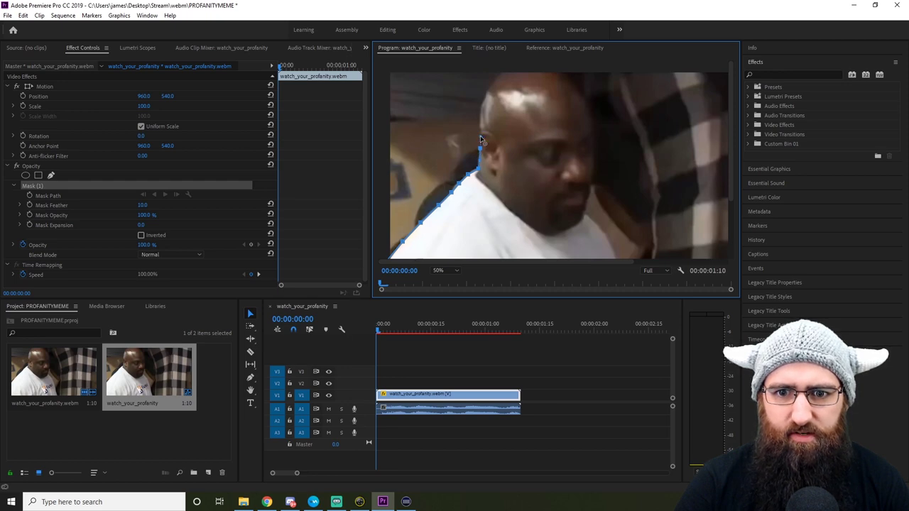
click(481, 137)
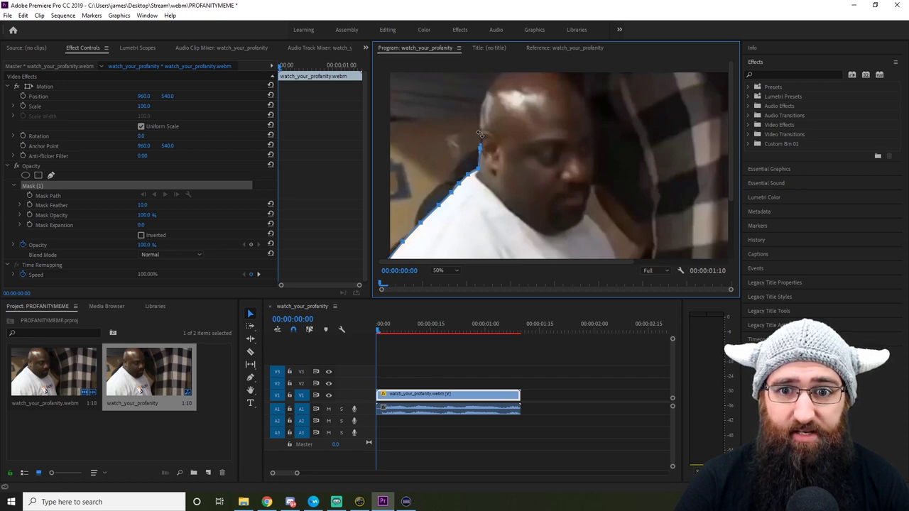
click(481, 132)
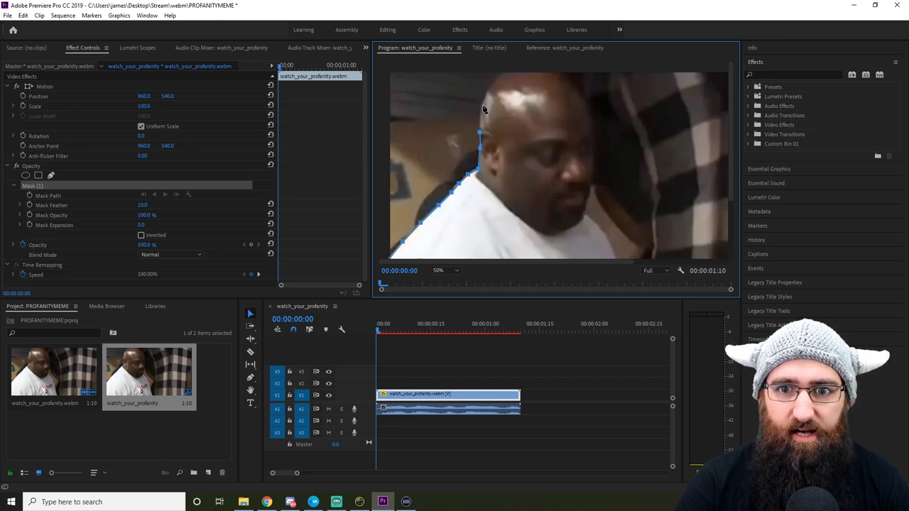
click(480, 103)
click(489, 93)
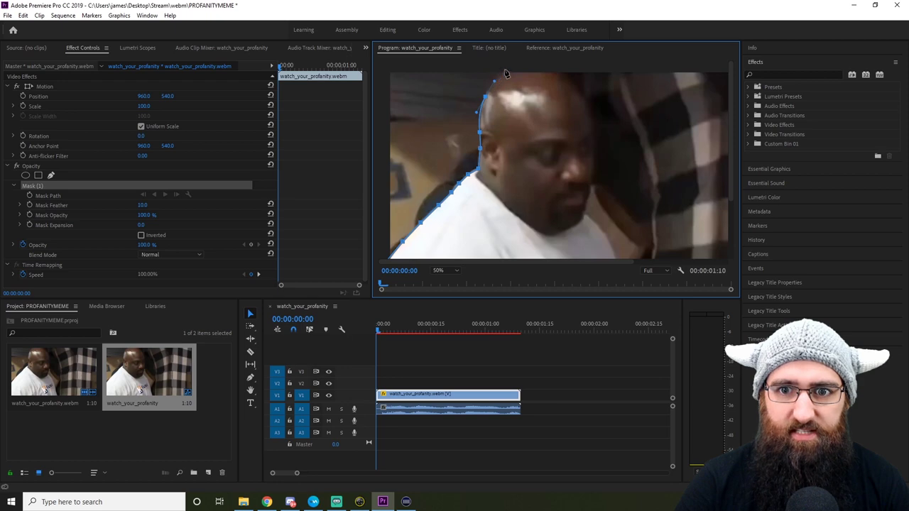
click(503, 71)
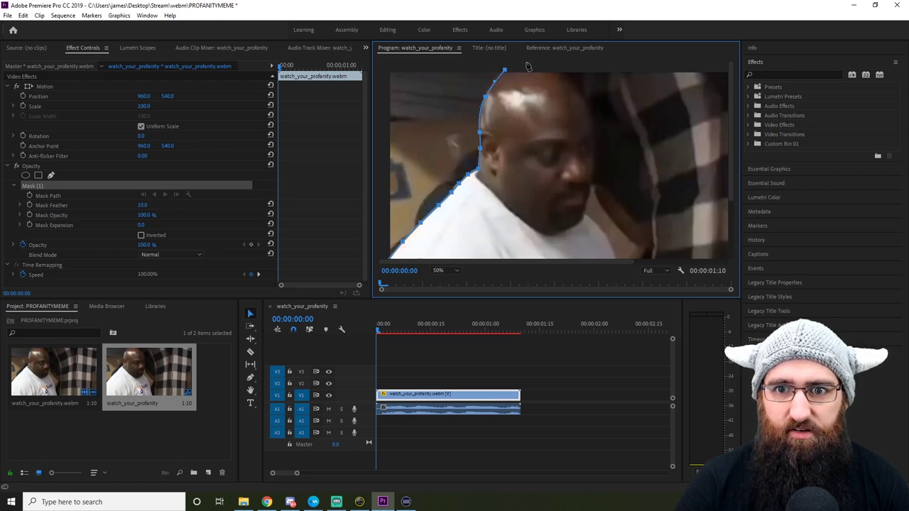
click(526, 64)
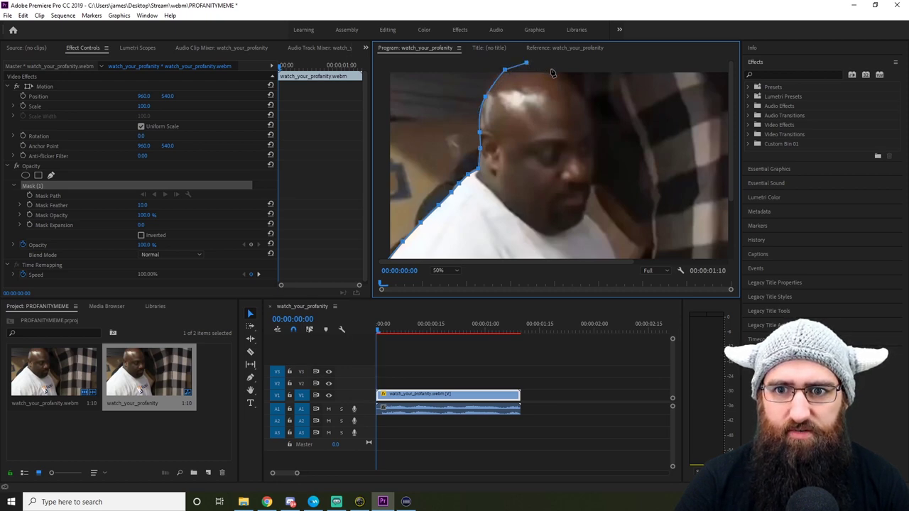
click(551, 69)
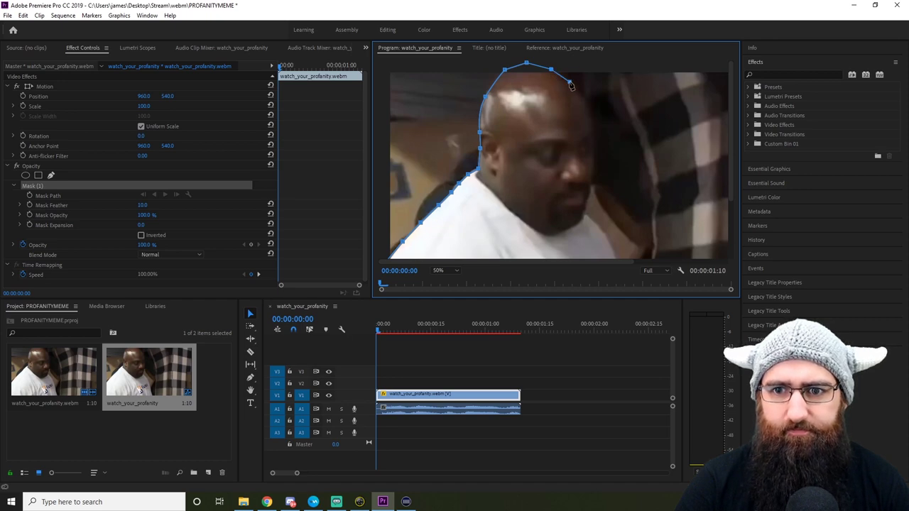
click(569, 82)
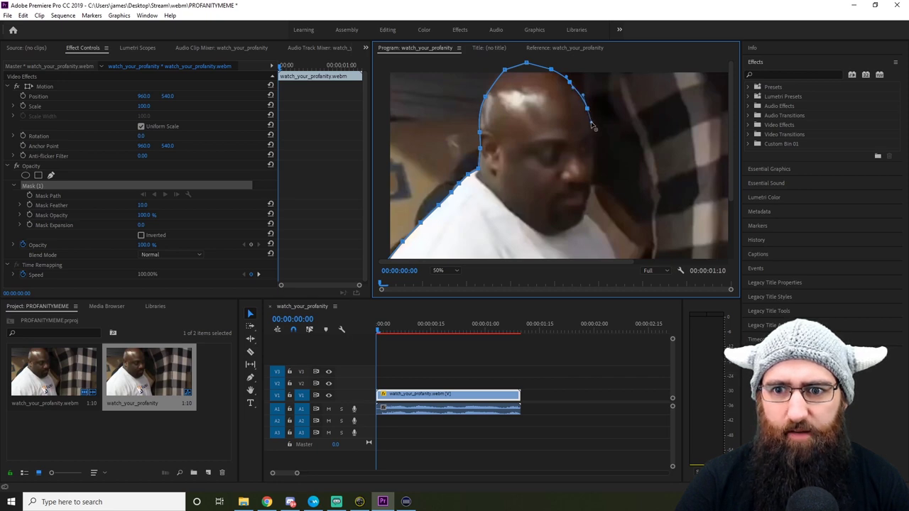
click(589, 123)
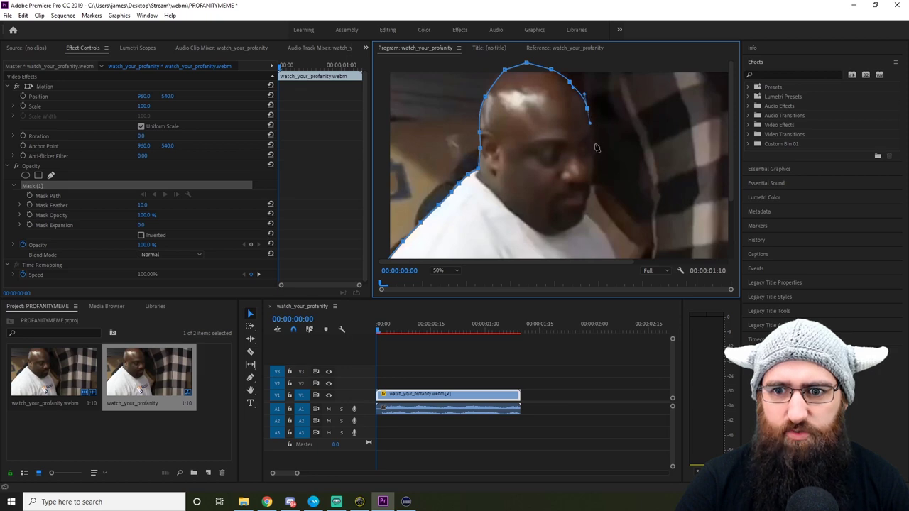
click(594, 142)
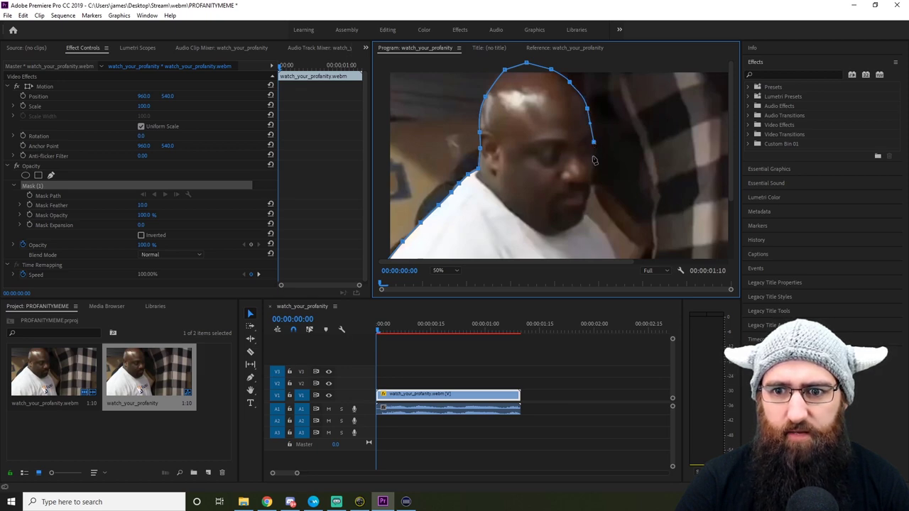
click(591, 156)
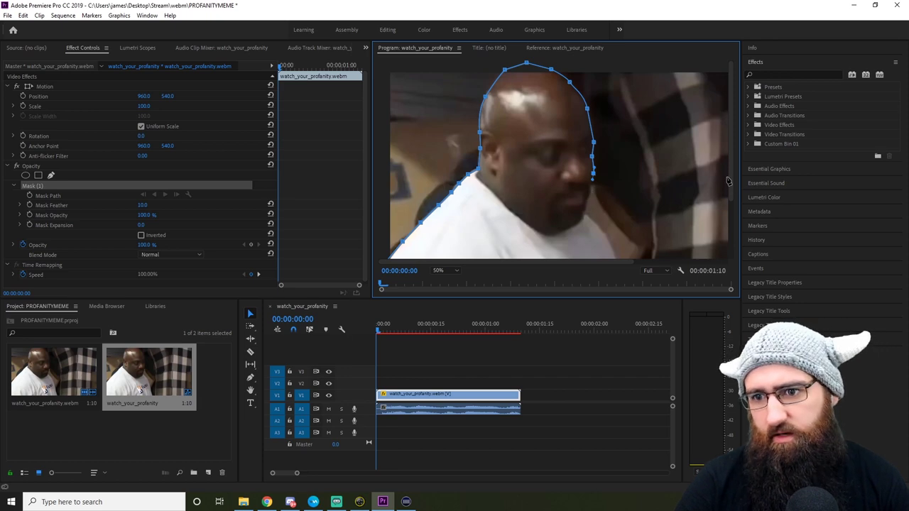
Step: Carry the mask down the neck and right shoulder to the bottom-right corner, then along the frame bottom
scroll(731, 179, down, 3)
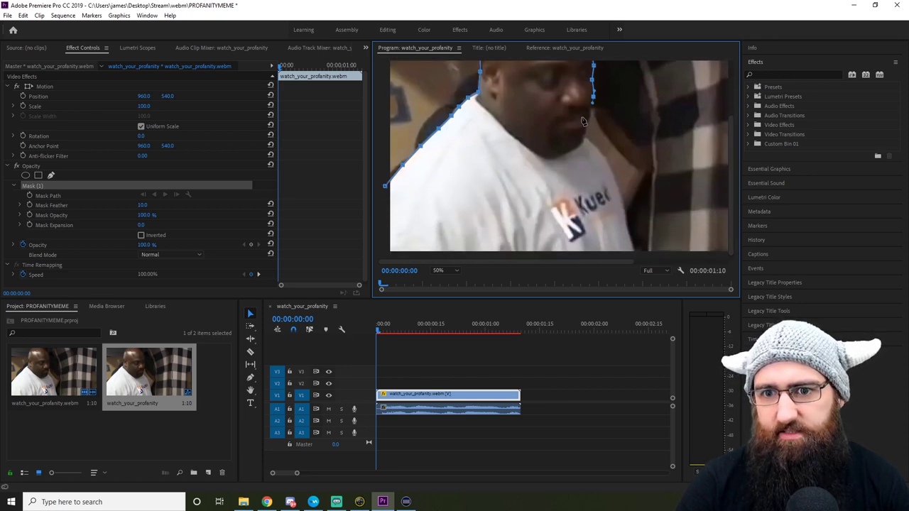
click(589, 114)
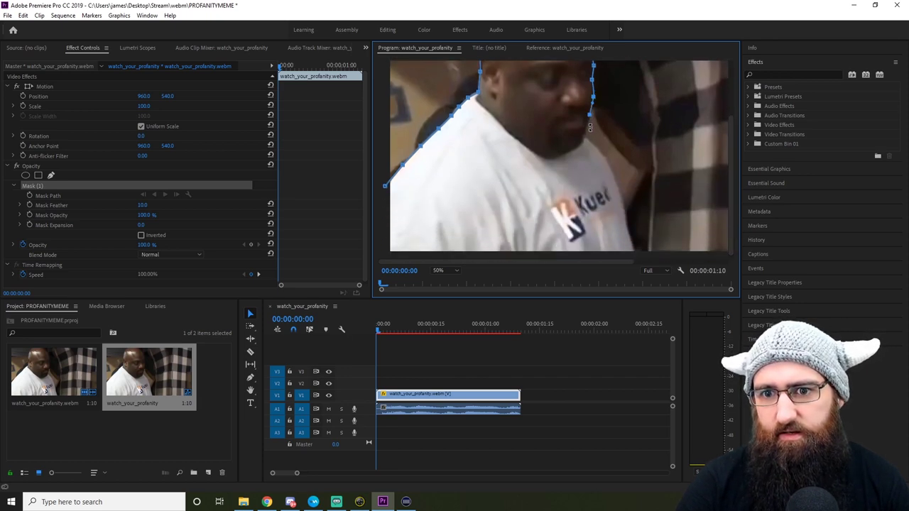
click(585, 132)
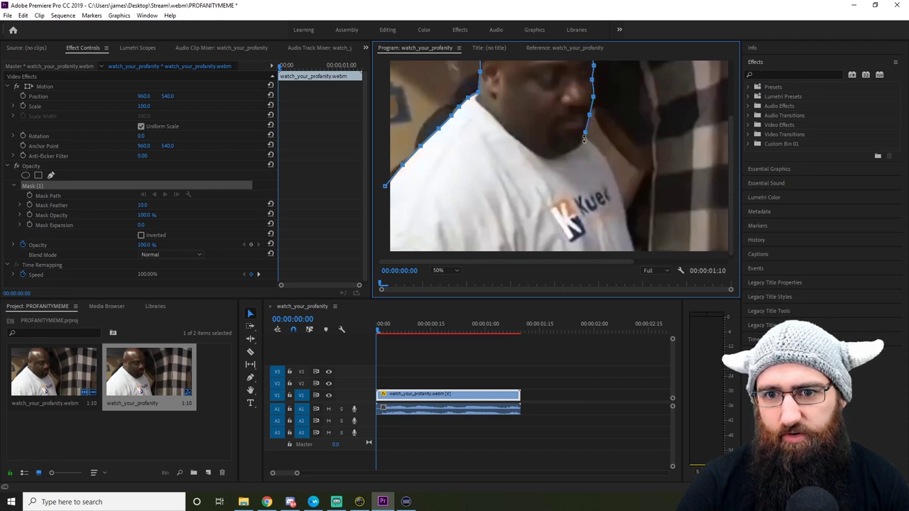
click(583, 140)
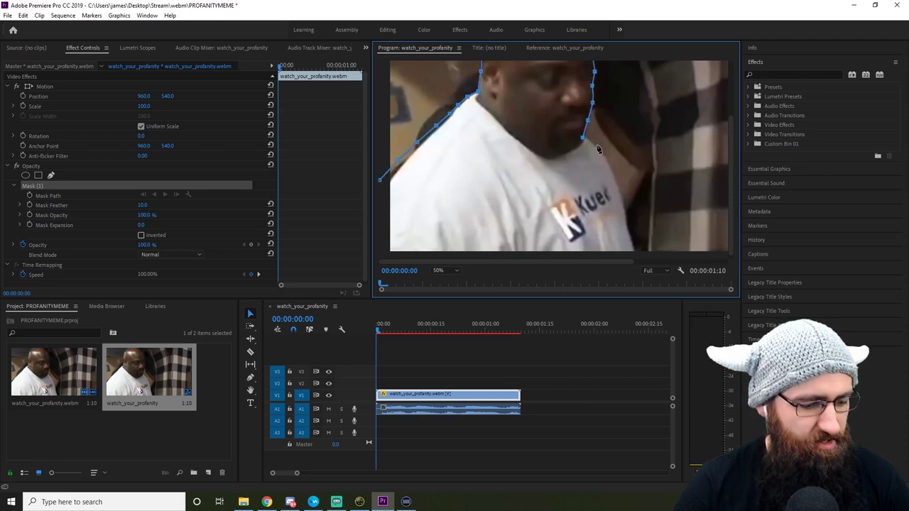
key(ctrl+z)
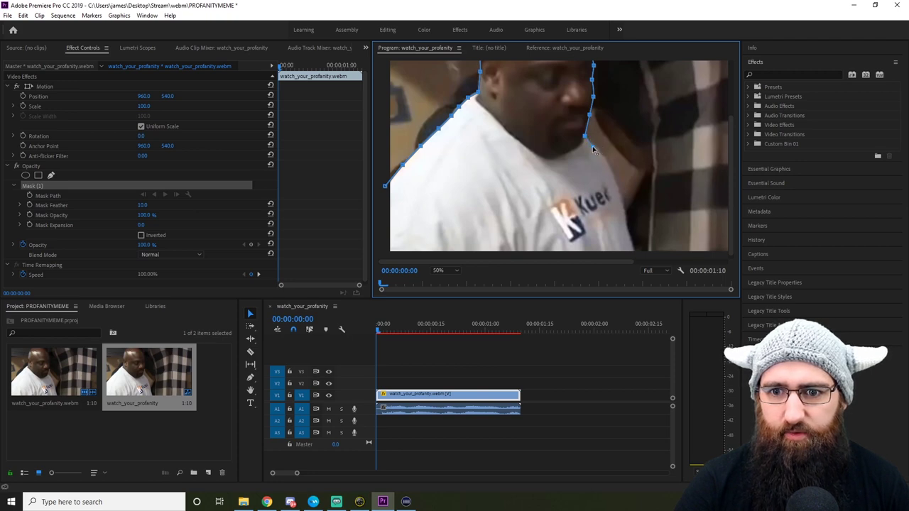
click(622, 198)
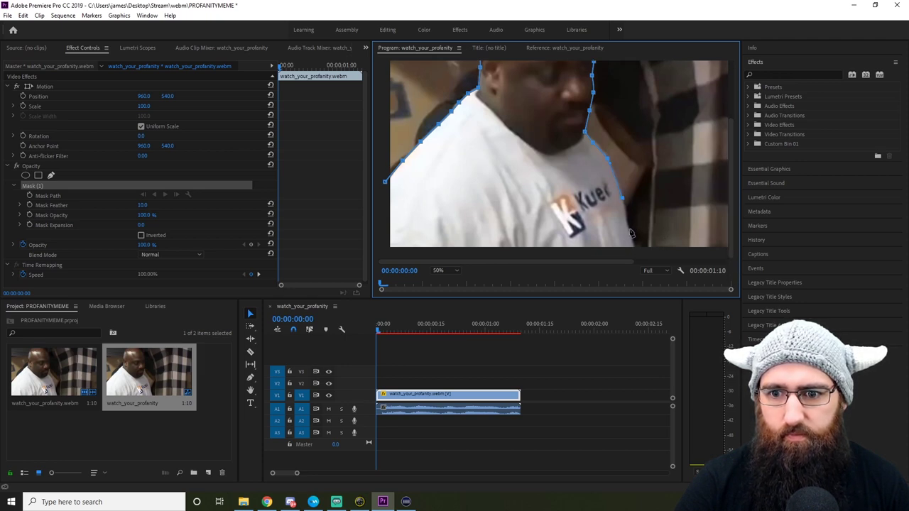
click(635, 252)
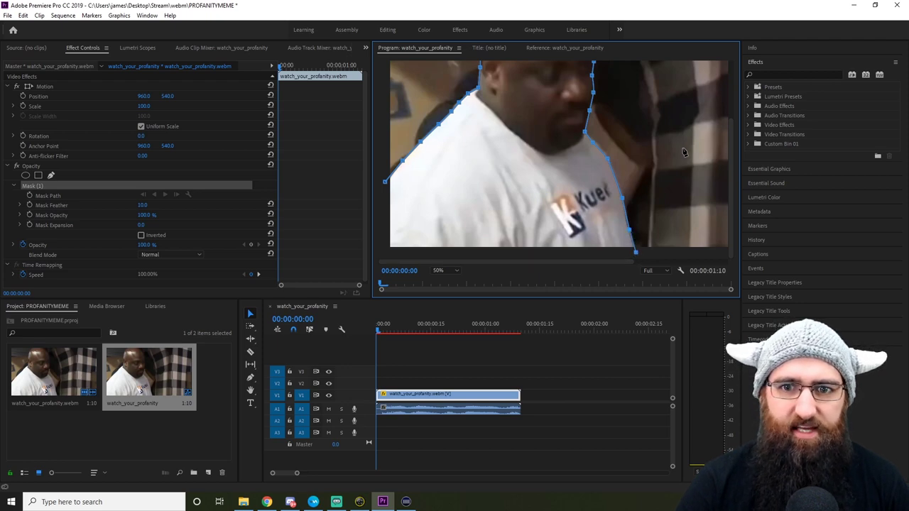
click(386, 253)
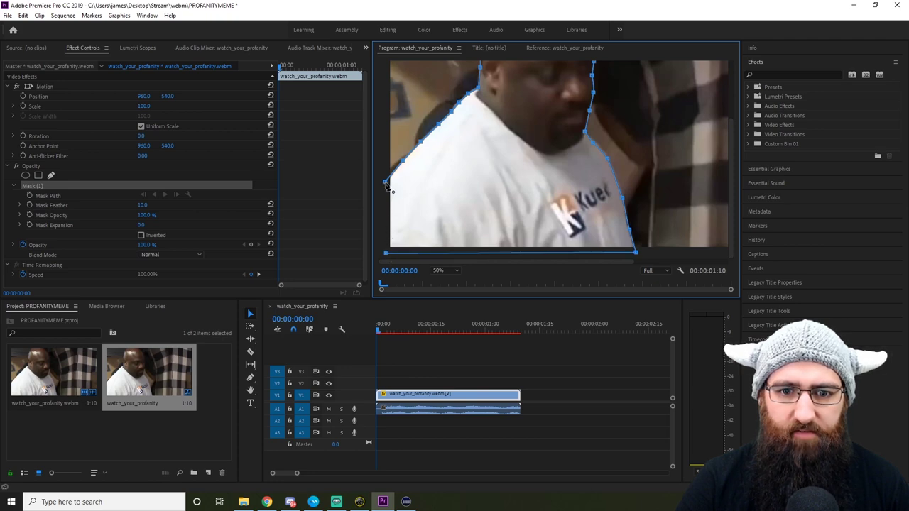
click(385, 183)
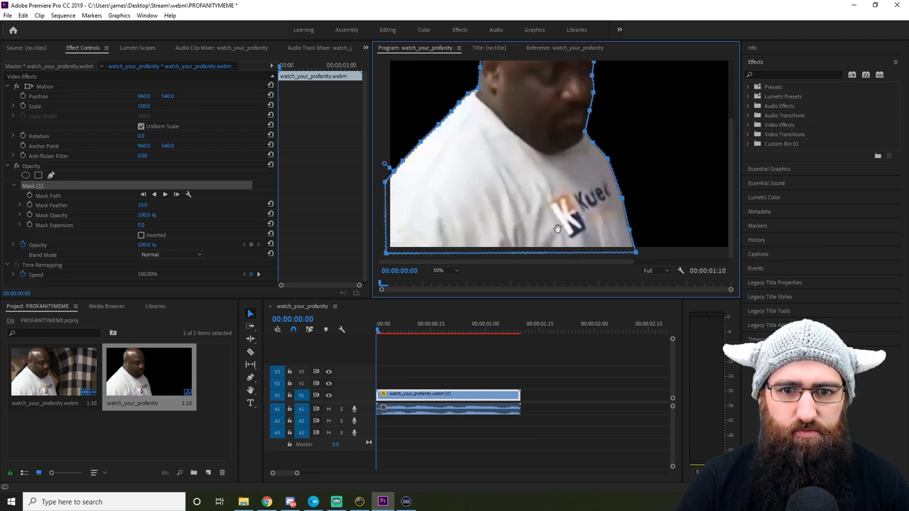
drag(737, 205, 744, 160)
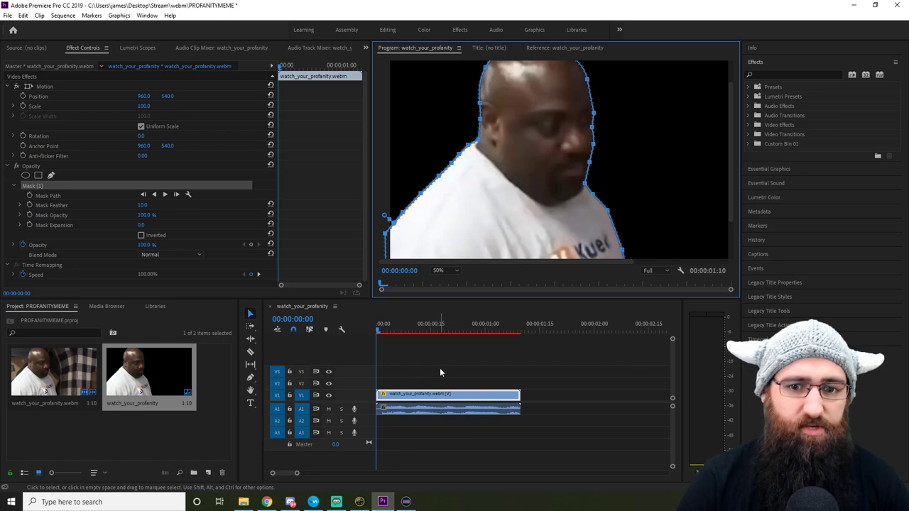
key(space)
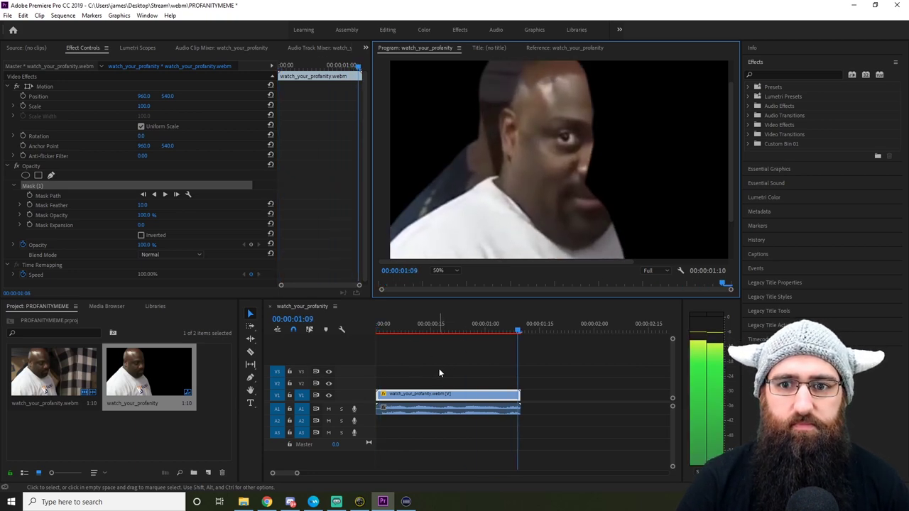
click(456, 338)
key(Home)
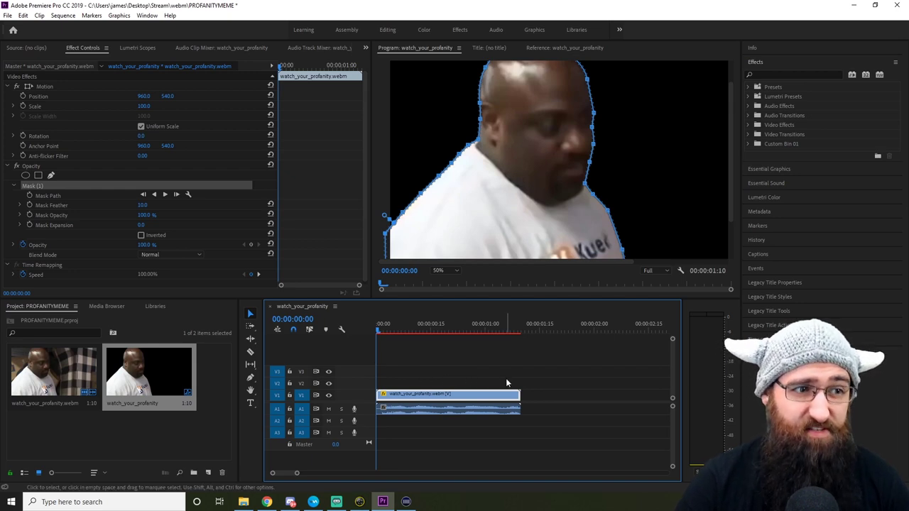
key(space)
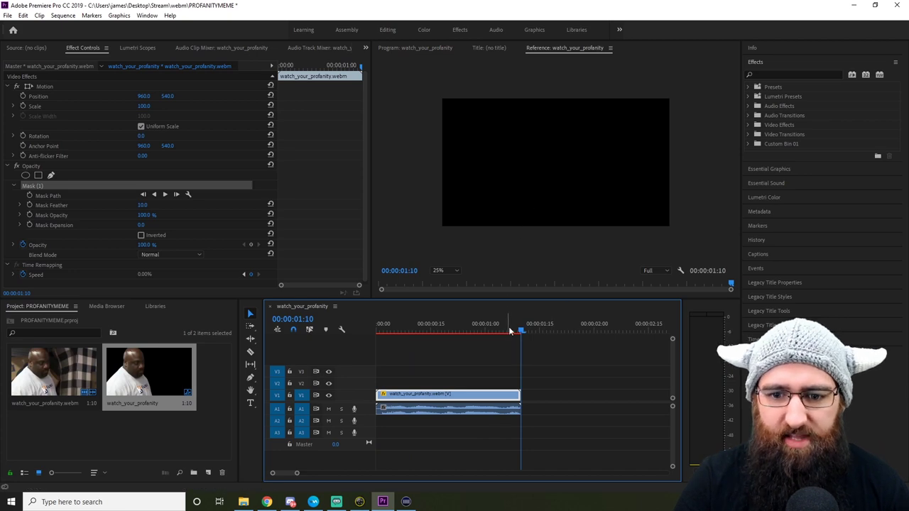
key(space)
key(Home)
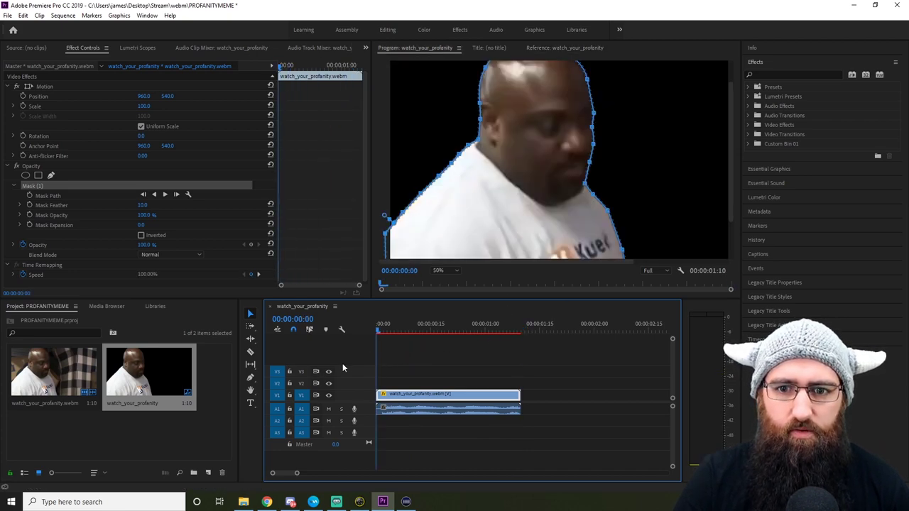
click(165, 198)
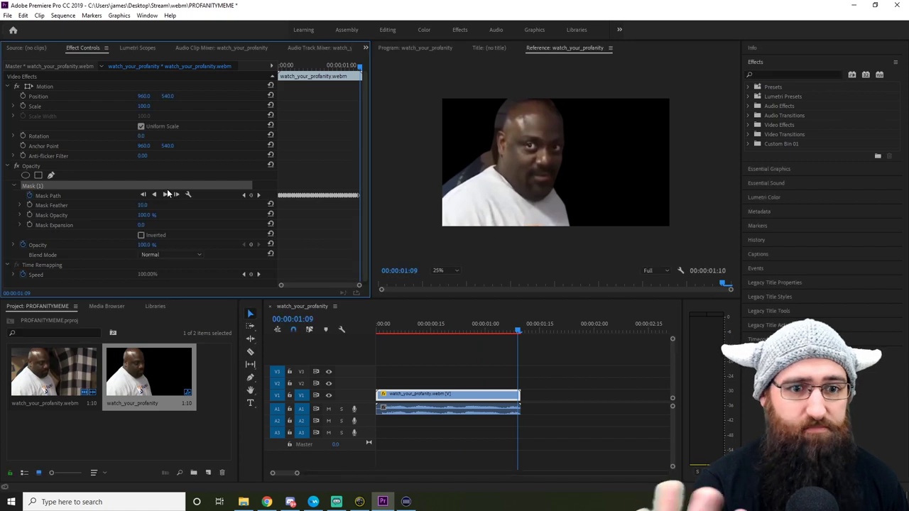
click(493, 335)
key(Home)
key(space)
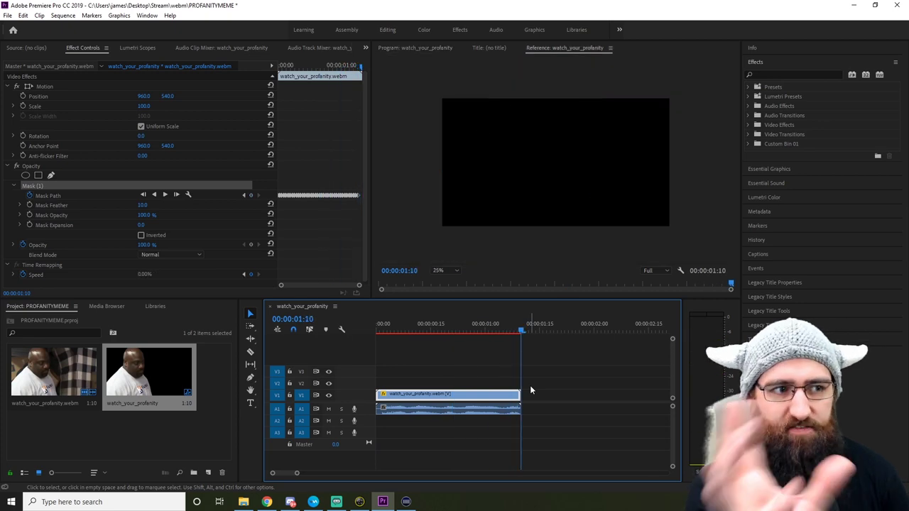
click(520, 329)
key(Home)
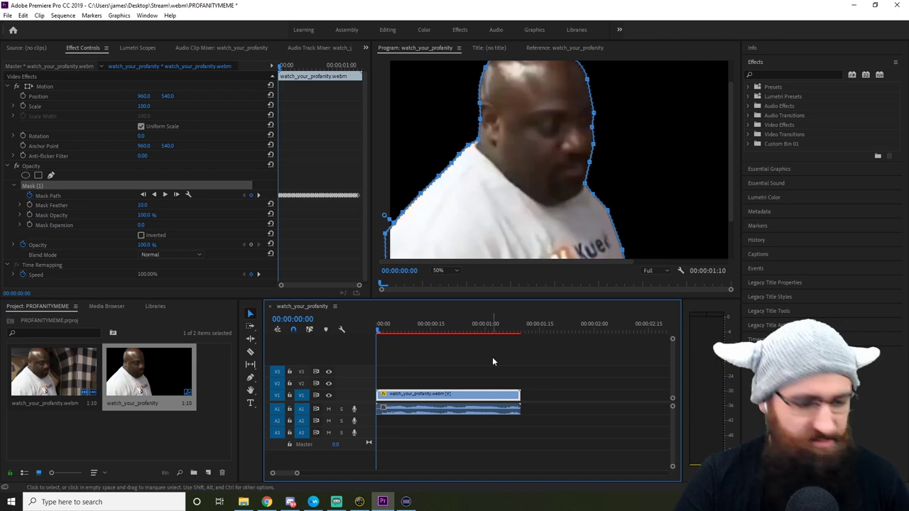
key(ctrl+z)
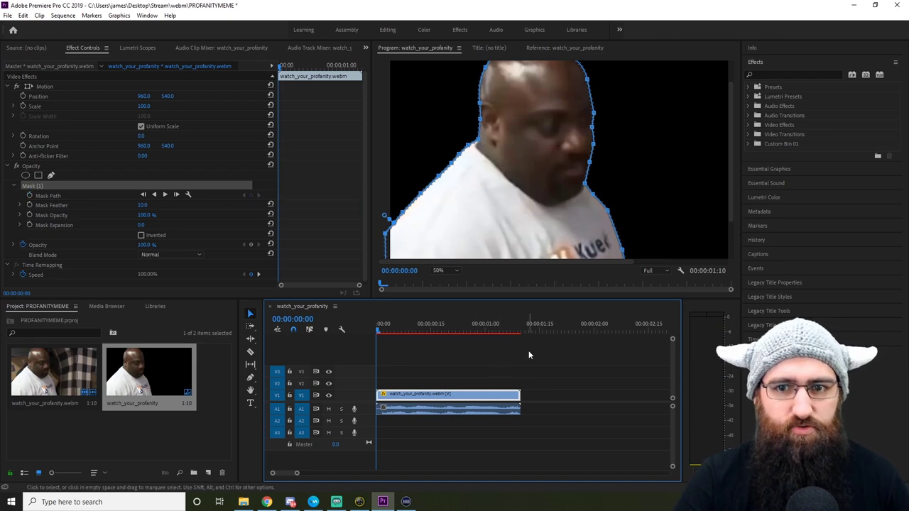
click(431, 396)
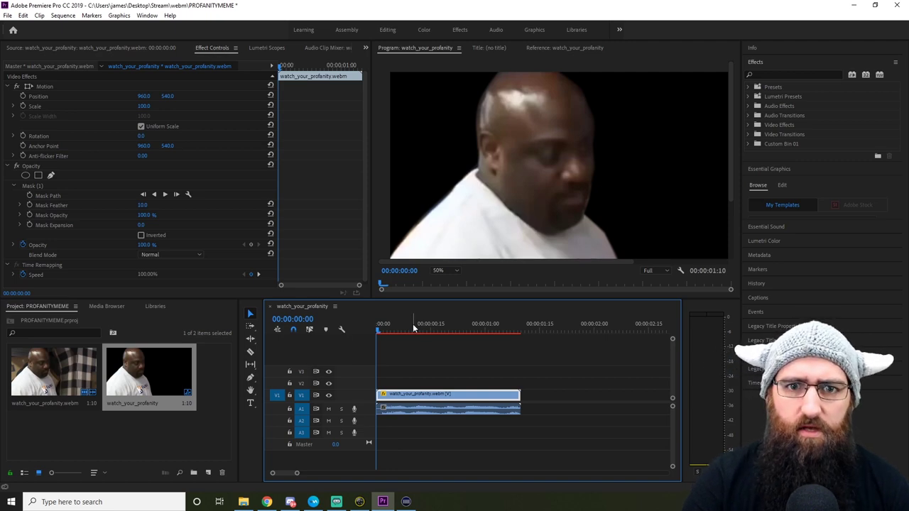
Step: Select Mask (1) and enable Mask Path animation, adding a keyframe at 00:00:00:00
click(40, 186)
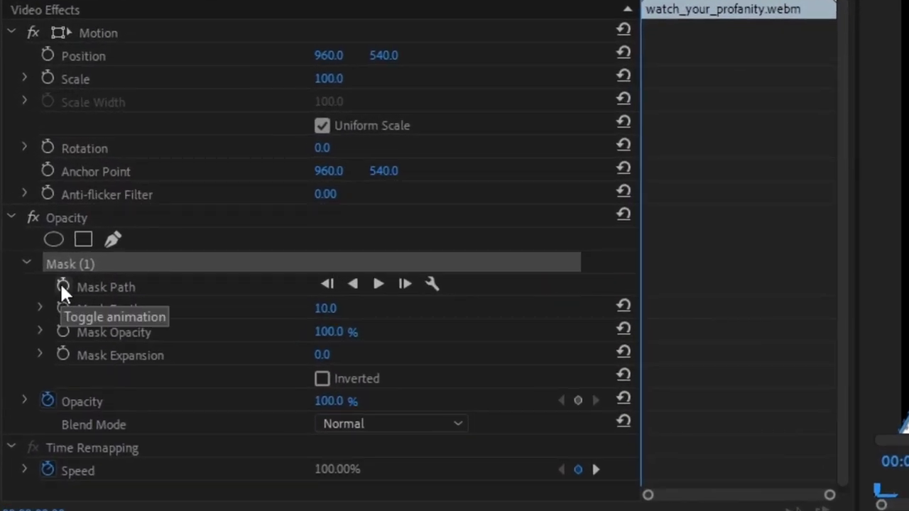
click(62, 287)
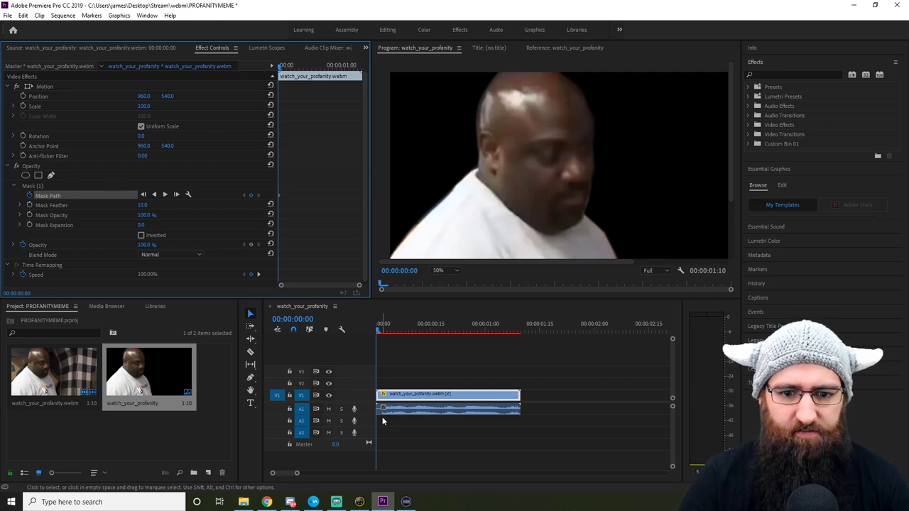
Step: Play the masked clip, scrub back to 00:00:00:10, and select Mask (1) to show its outline
key(space)
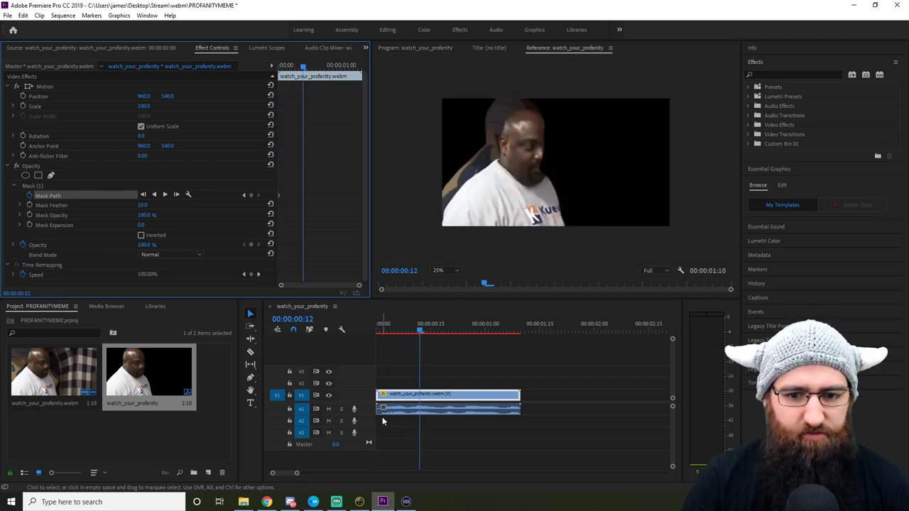
key(space)
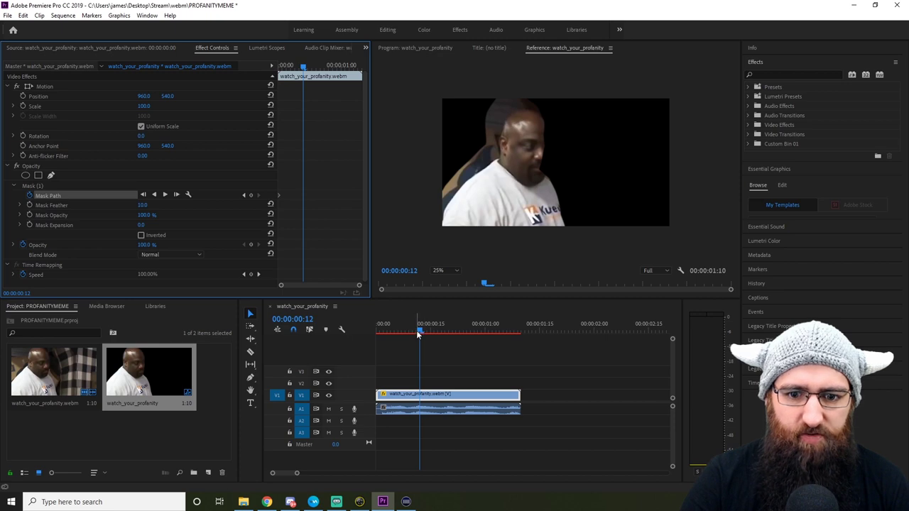
drag(419, 329, 415, 338)
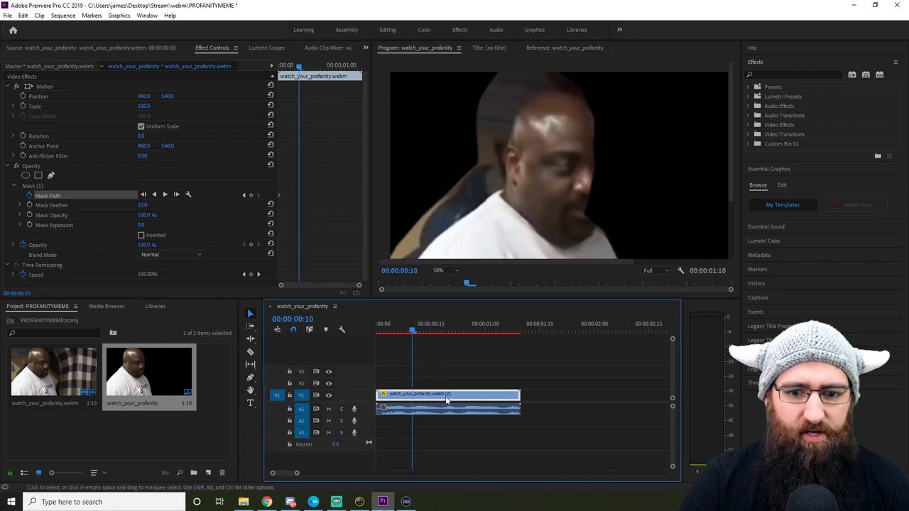
click(64, 186)
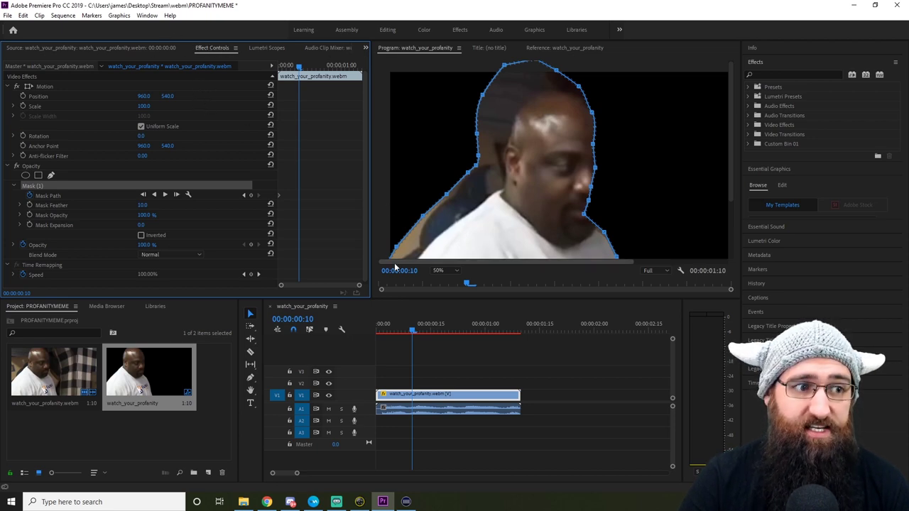
Step: Pull the bottom-left mask point to the corner and tuck the left-edge and shoulder points against the shirt
drag(733, 167, 731, 227)
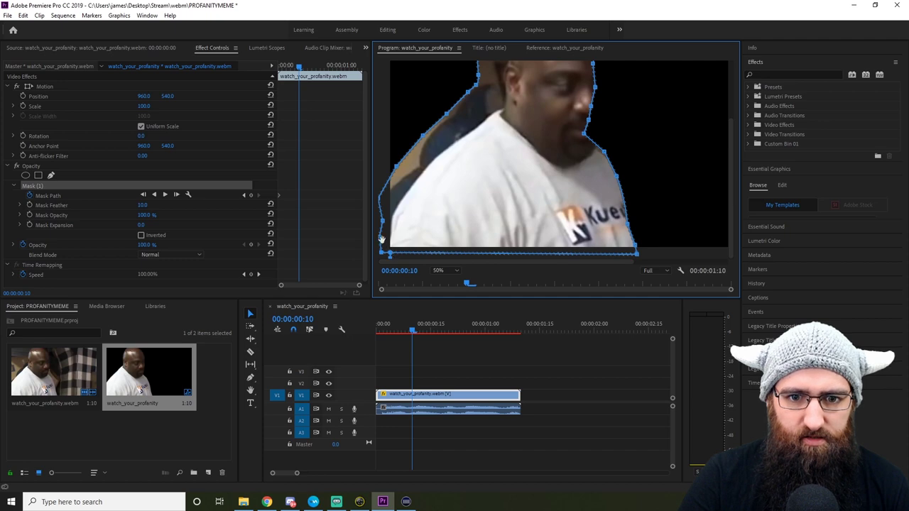
drag(382, 242, 396, 255)
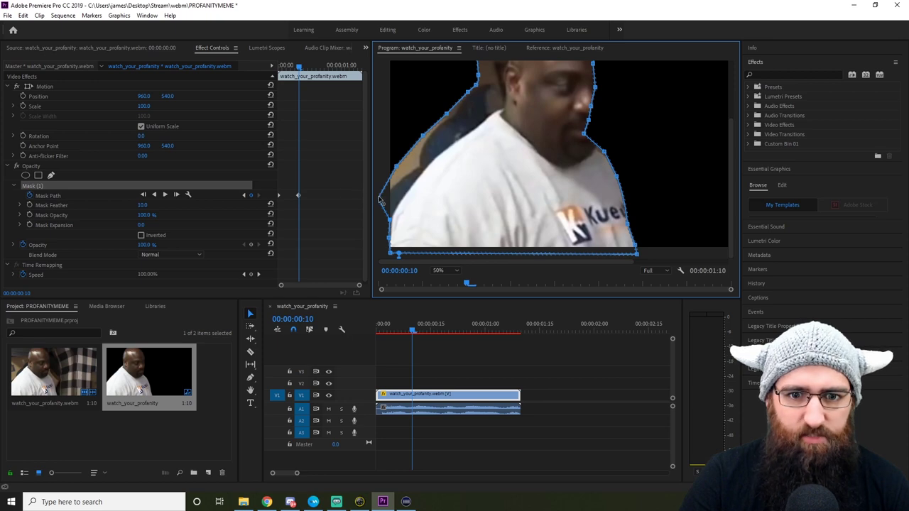
drag(384, 202, 422, 179)
drag(424, 136, 447, 158)
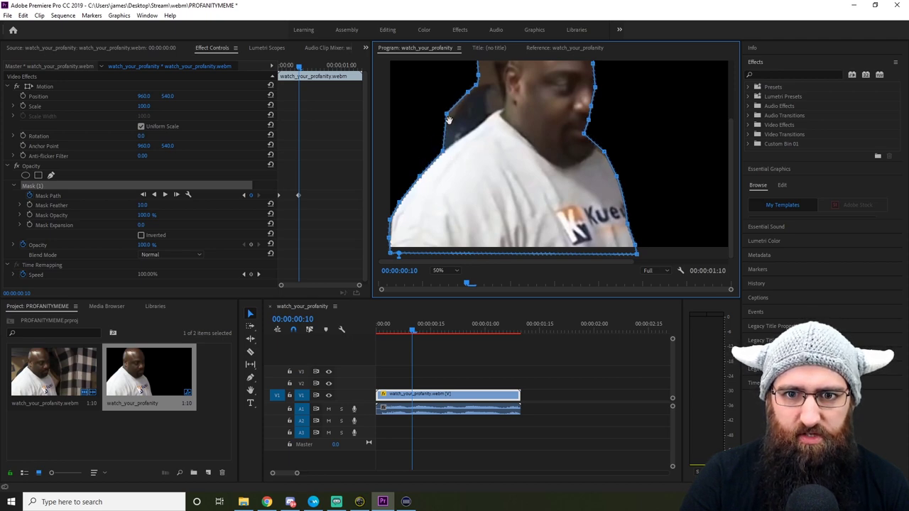
drag(448, 116, 475, 130)
Step: Tighten the mask points along the left side of the head and flatten the mask's pointed top
drag(733, 169, 737, 136)
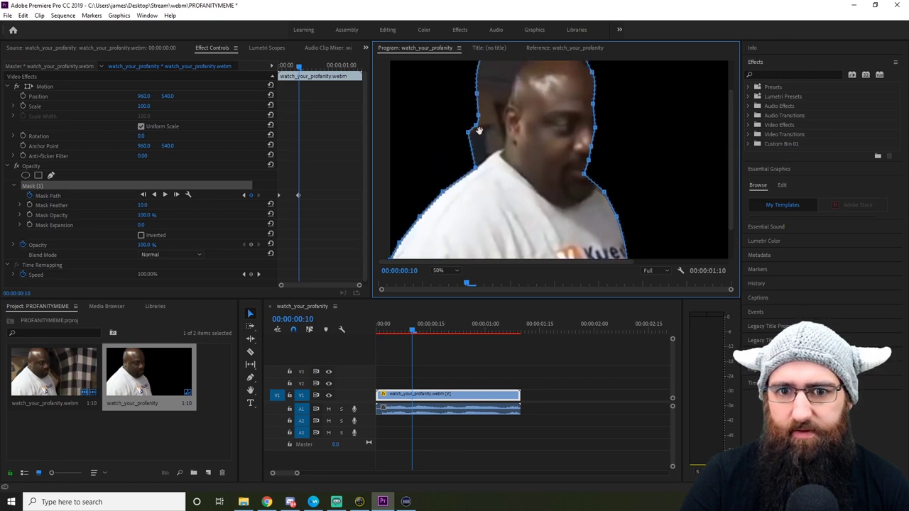
drag(482, 138, 497, 152)
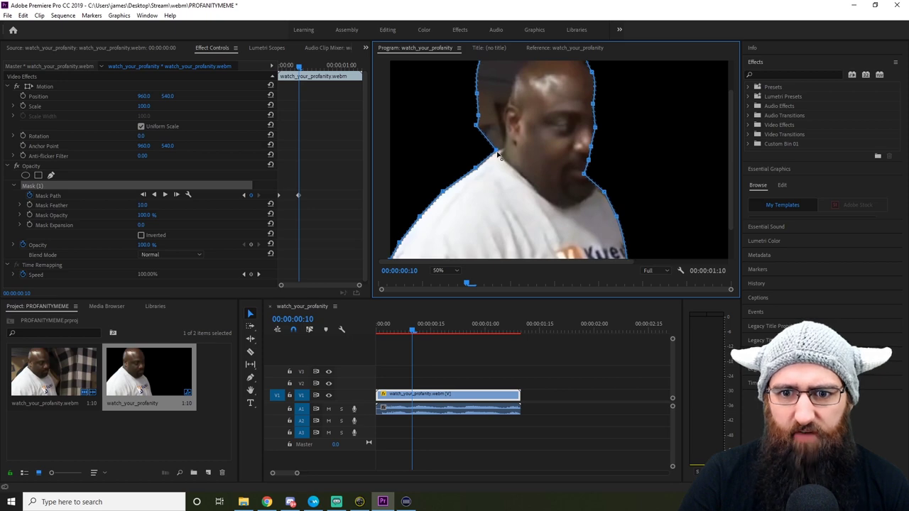
drag(477, 127, 506, 153)
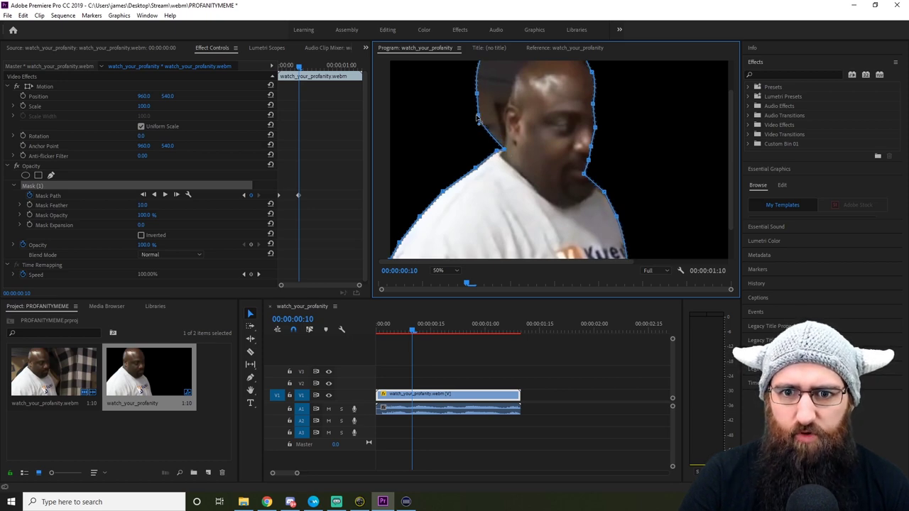
drag(480, 120, 505, 133)
drag(732, 147, 736, 124)
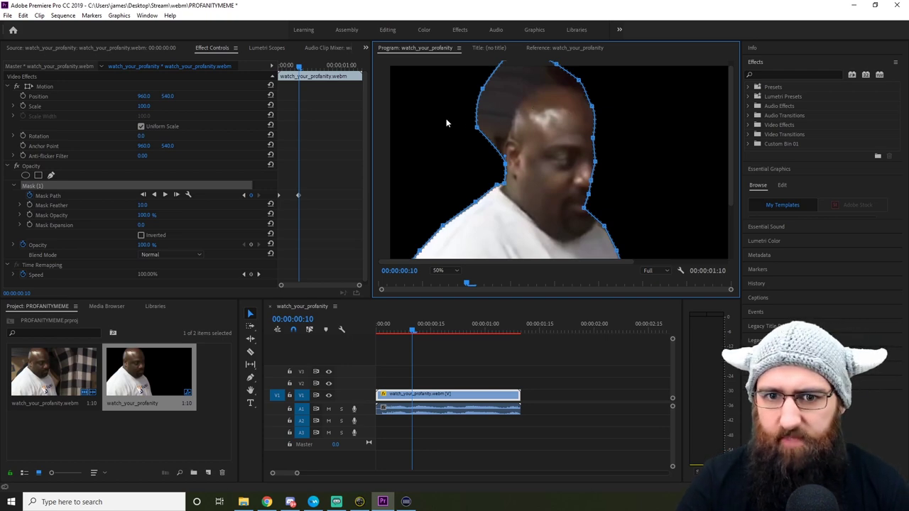
drag(477, 130, 506, 145)
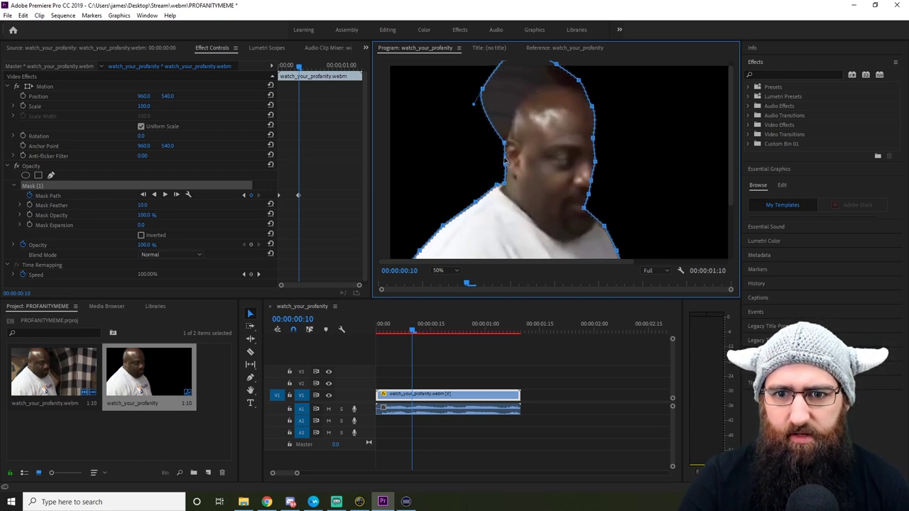
drag(483, 91, 508, 134)
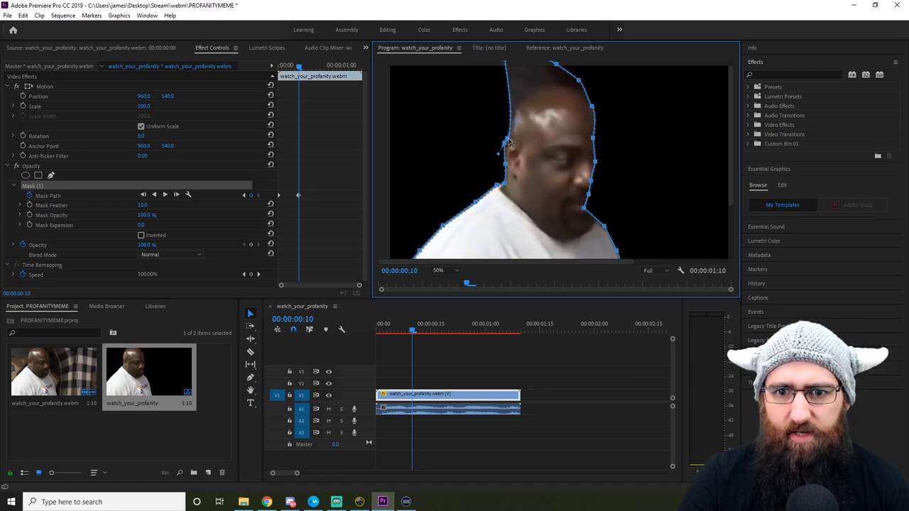
scroll(730, 150, up, 1)
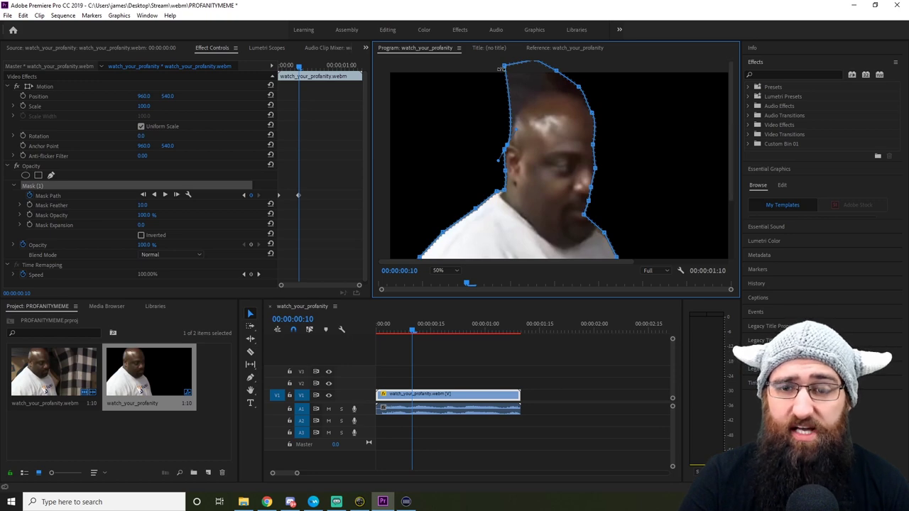
drag(506, 66, 509, 130)
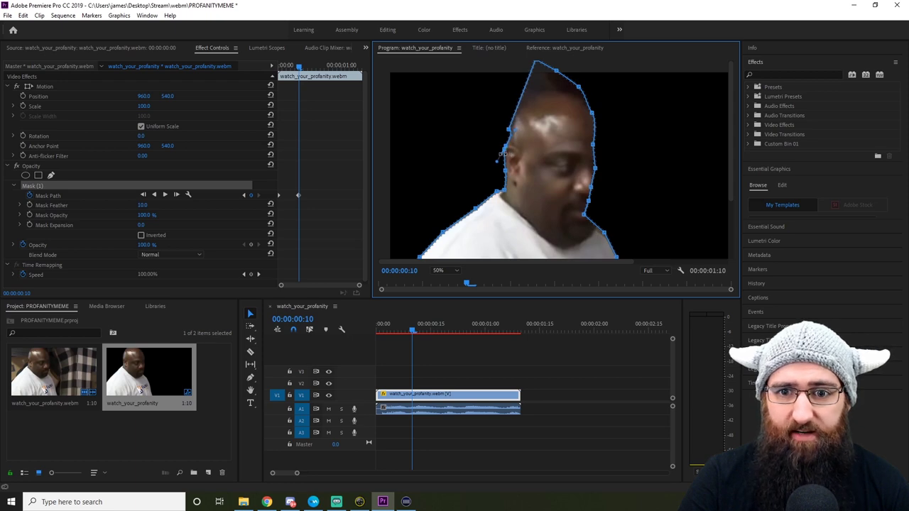
drag(508, 130, 511, 108)
drag(536, 63, 570, 90)
scroll(614, 181, down, 2)
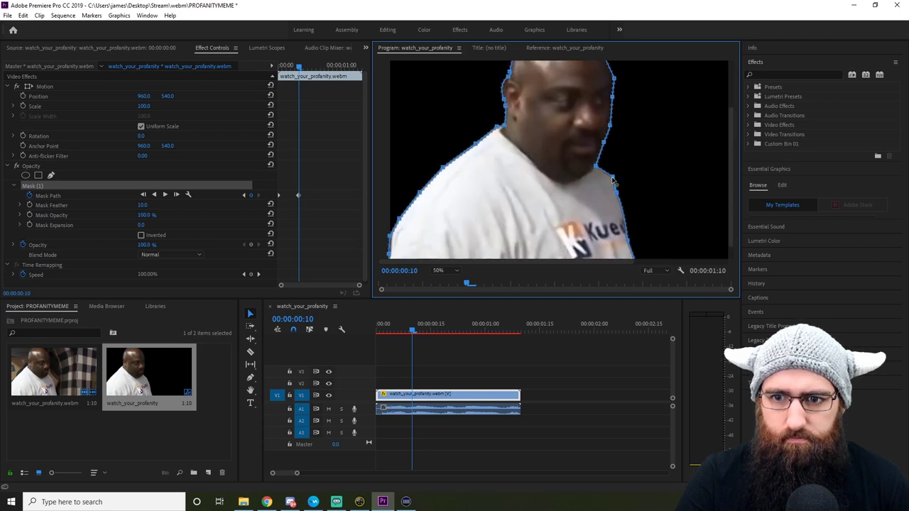
Step: Track Mask (1) forward frame by frame from the clip start, scrub to check it, and reselect the mask
drag(399, 329, 387, 355)
key(shift+4)
key(Right)
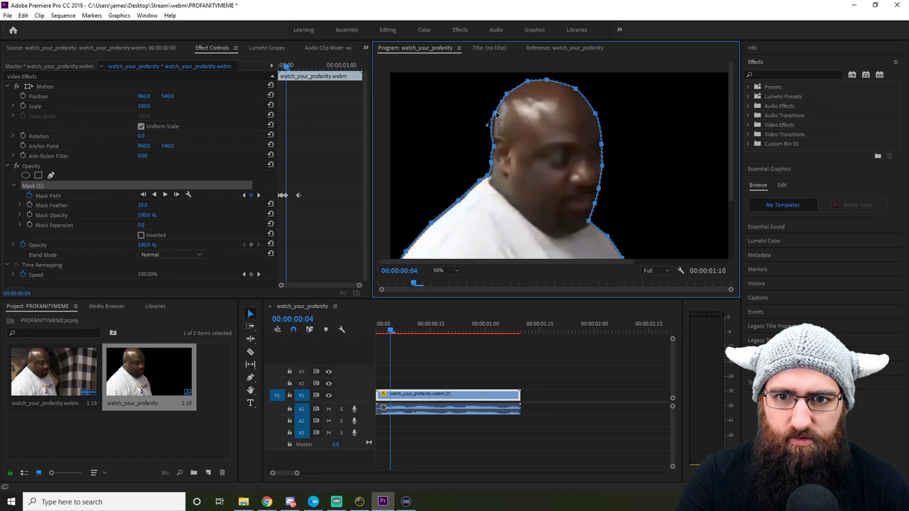
key(Right)
key(Right)
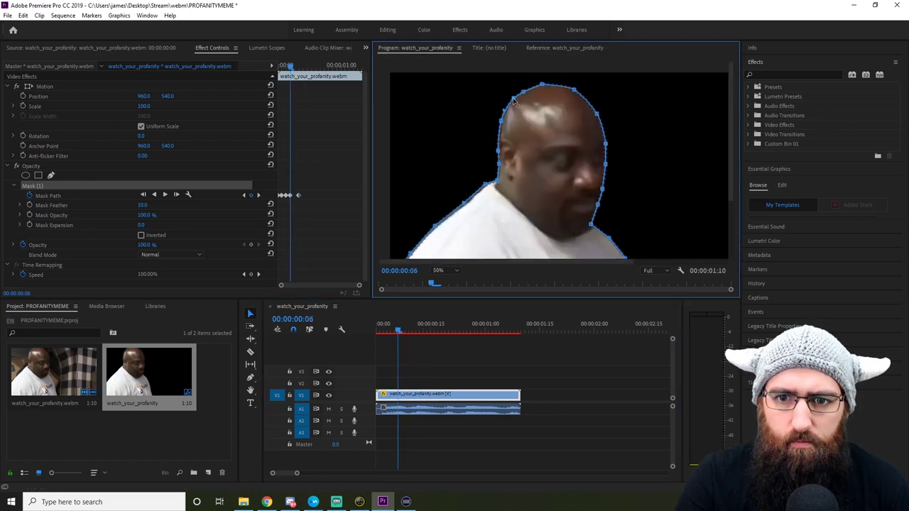
key(Right)
key(Right)
drag(418, 328, 445, 333)
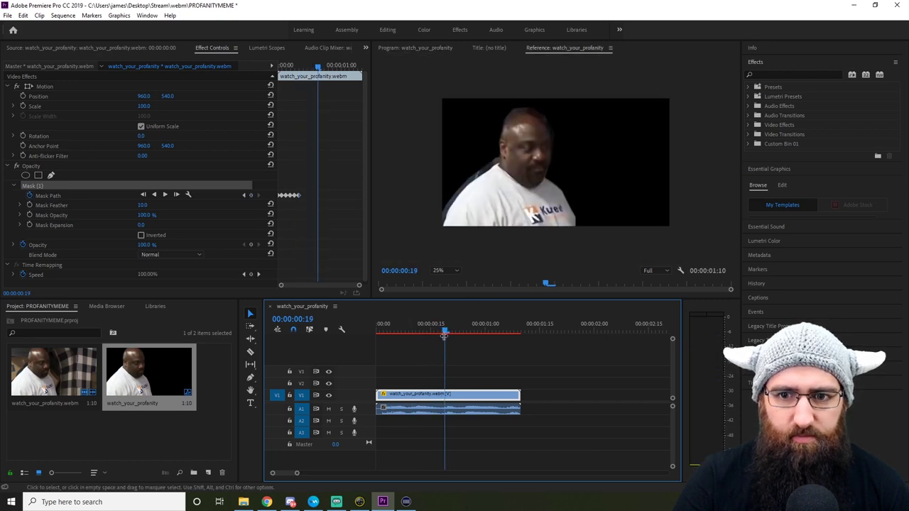
click(77, 184)
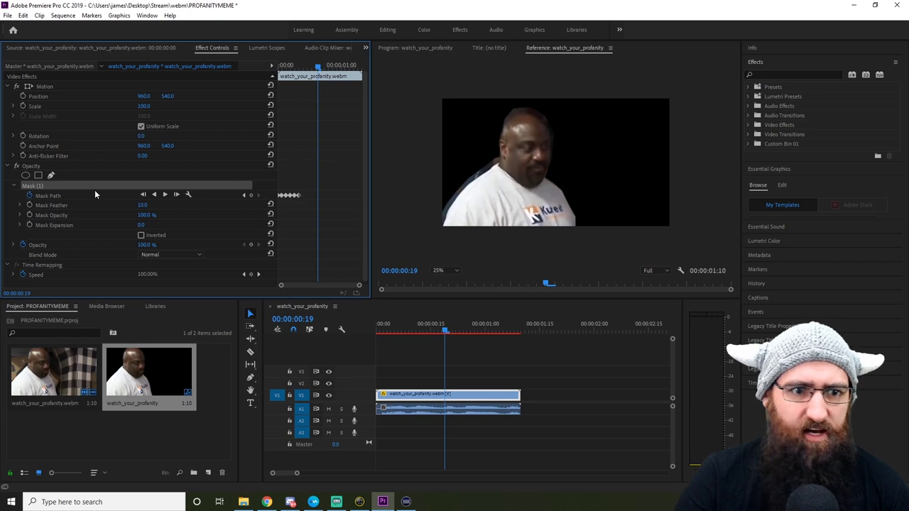
Step: Drag Mask (1)'s vertices to hug the man's left edge, shoulder, neck and head top
click(415, 48)
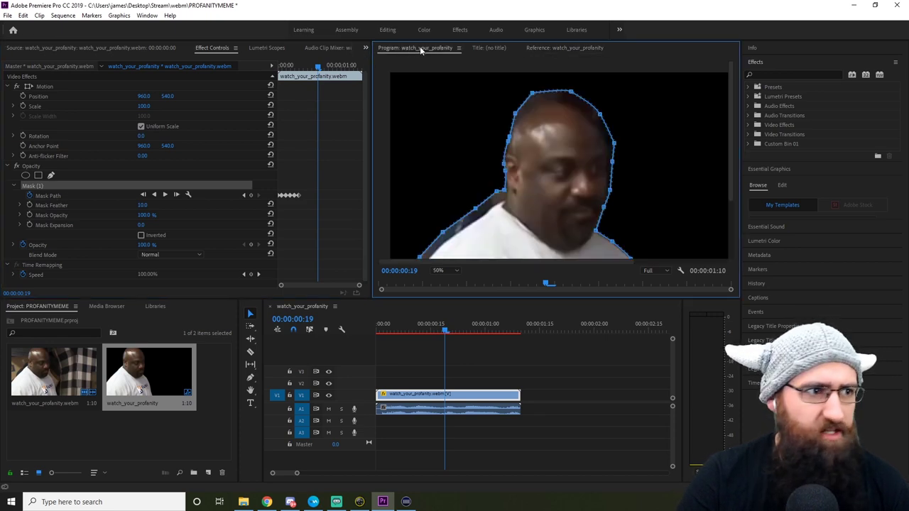
scroll(729, 160, down, 3)
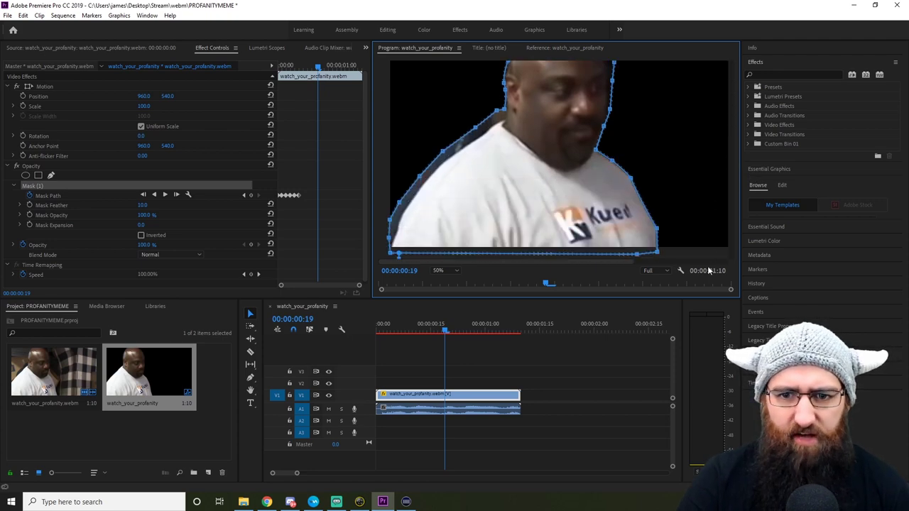
click(392, 222)
drag(394, 223, 398, 242)
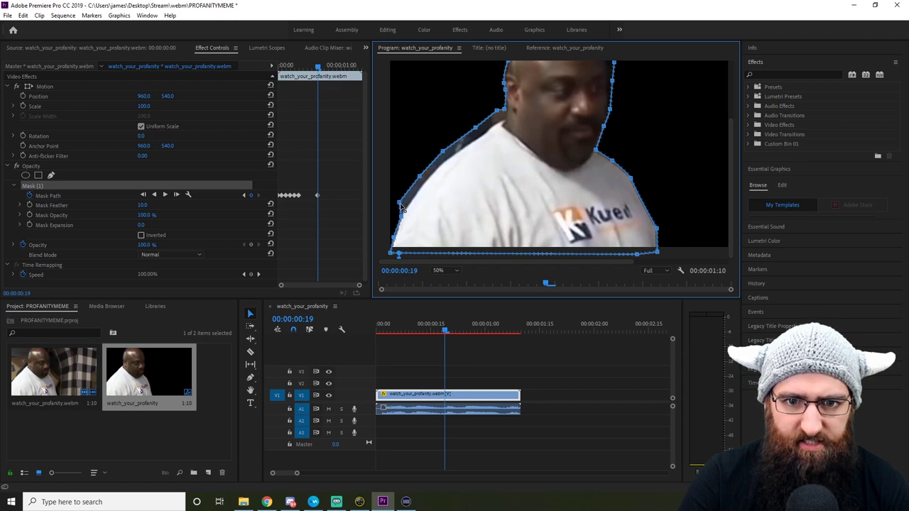
drag(401, 206, 459, 157)
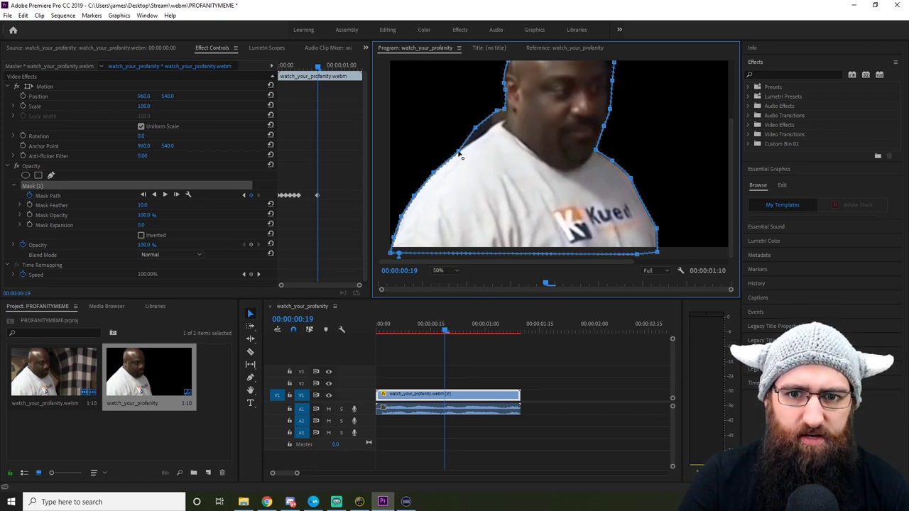
drag(477, 129, 504, 121)
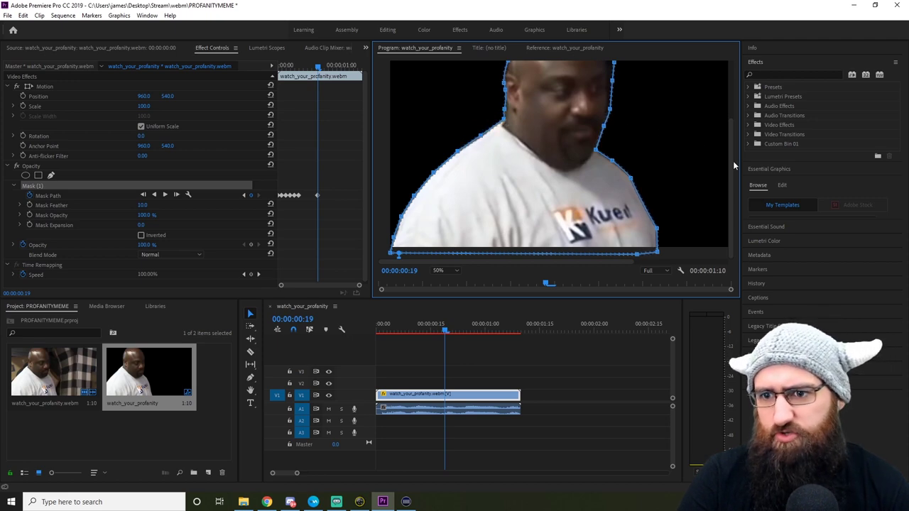
drag(731, 161, 731, 127)
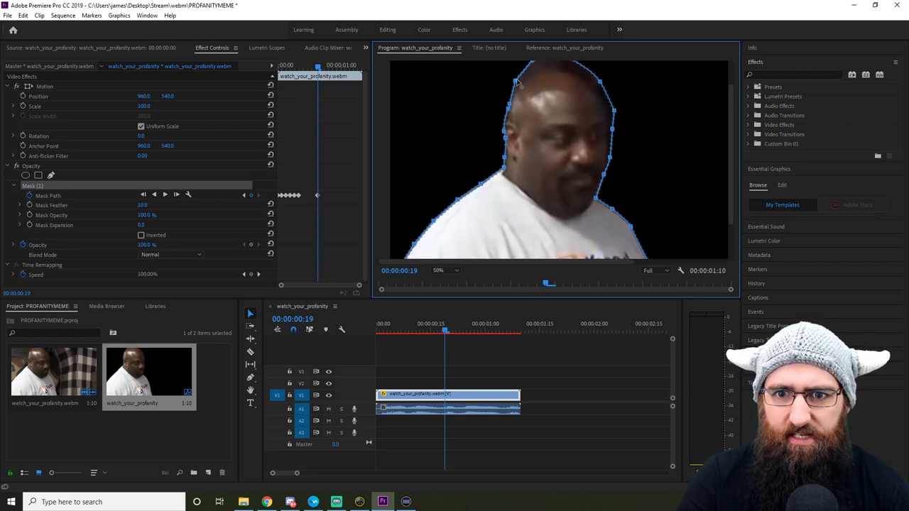
drag(518, 83, 518, 89)
drag(730, 119, 731, 99)
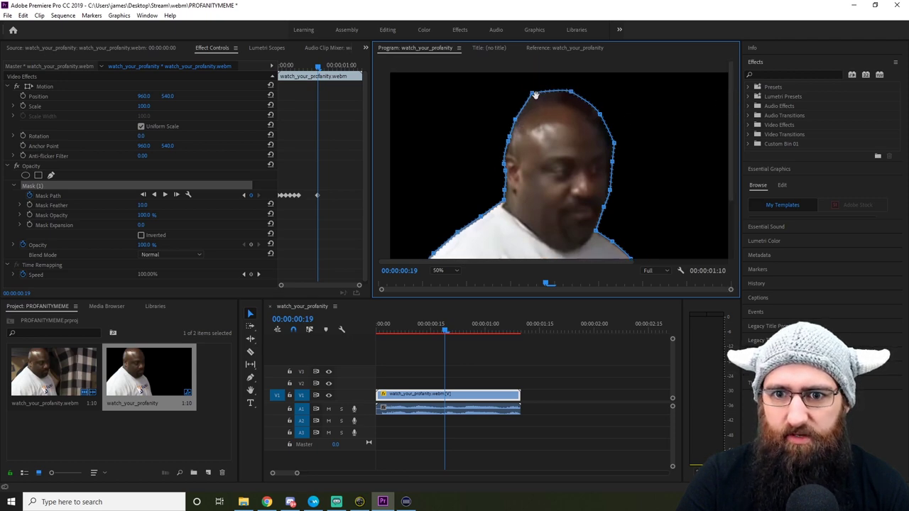
drag(538, 99, 566, 101)
Step: Step forward a few frames, refit the head and neck mask points, then play back
scroll(565, 100, down, 1)
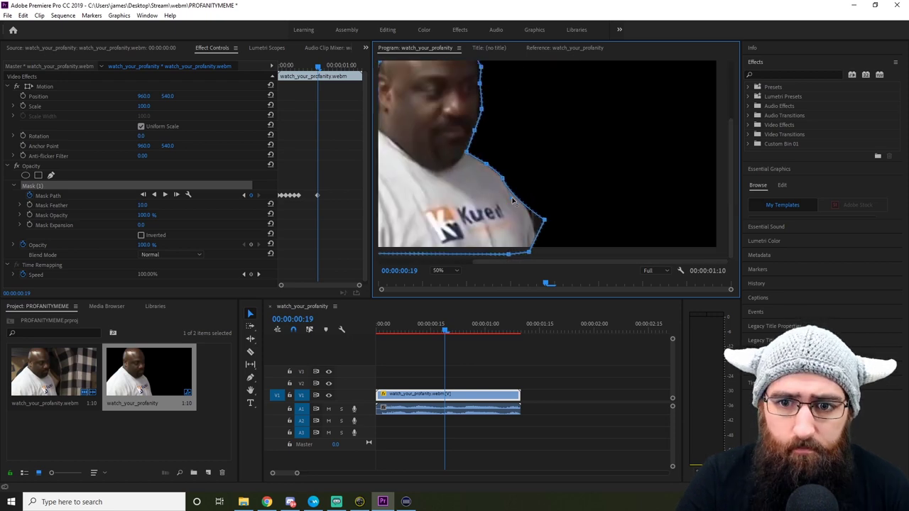
click(565, 47)
click(448, 392)
click(415, 48)
key(Right)
key(Right)
key(Right)
key(Right)
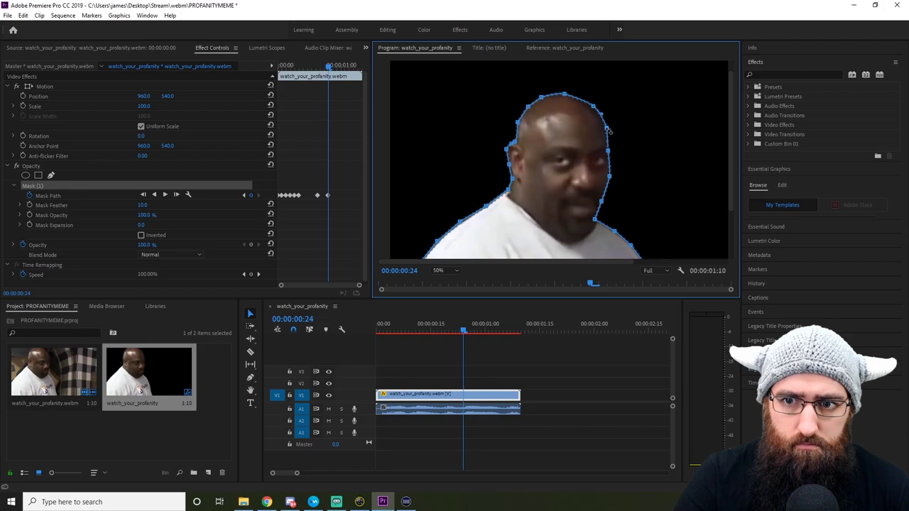
key(Right)
key(Right)
key(Right)
key(Right)
key(Right)
key(Right)
key(Right)
key(Right)
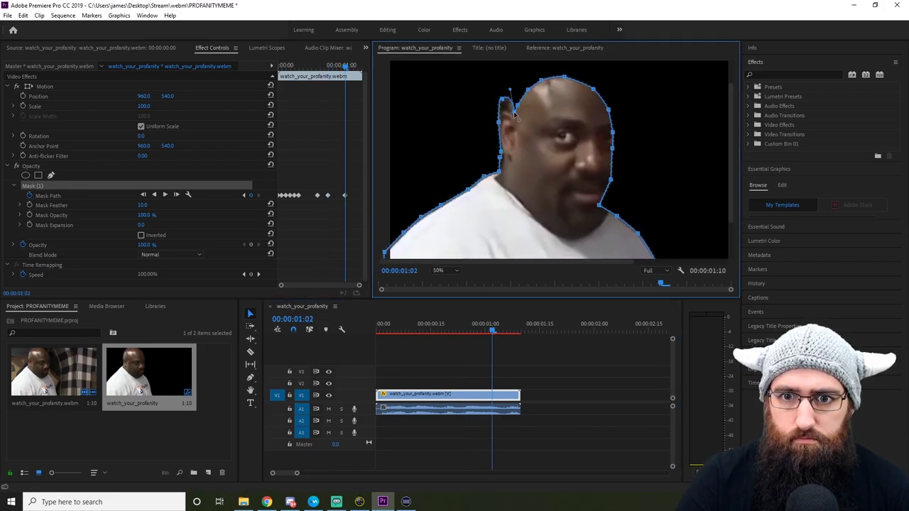
drag(501, 99, 593, 73)
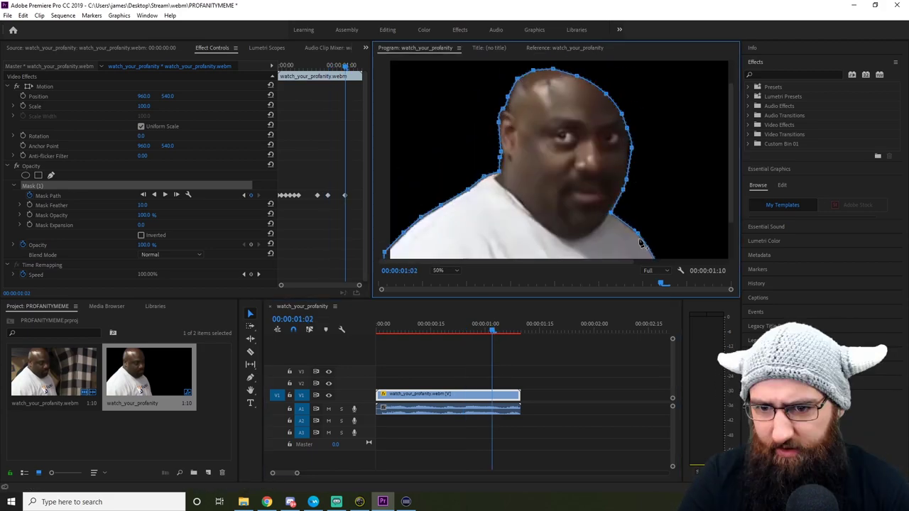
key(Right)
key(Right)
key(Right)
key(Right)
key(Right)
key(Right)
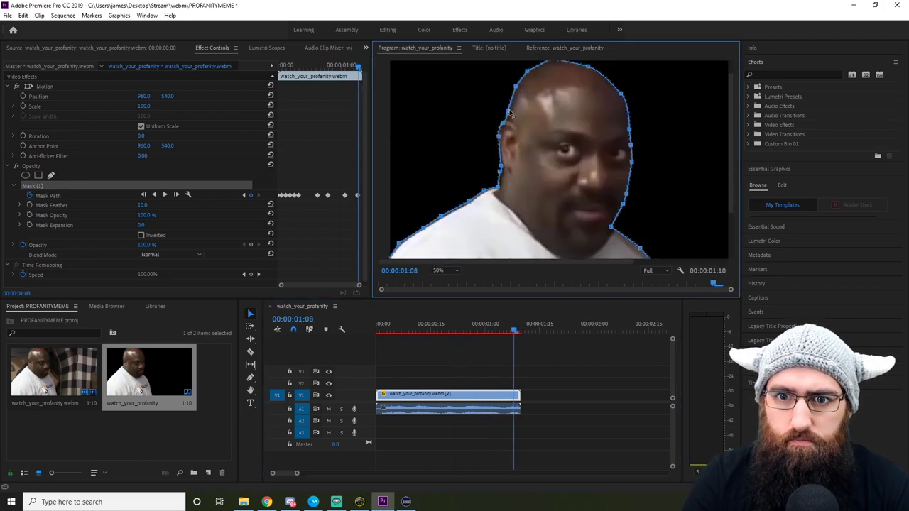
drag(628, 170, 706, 252)
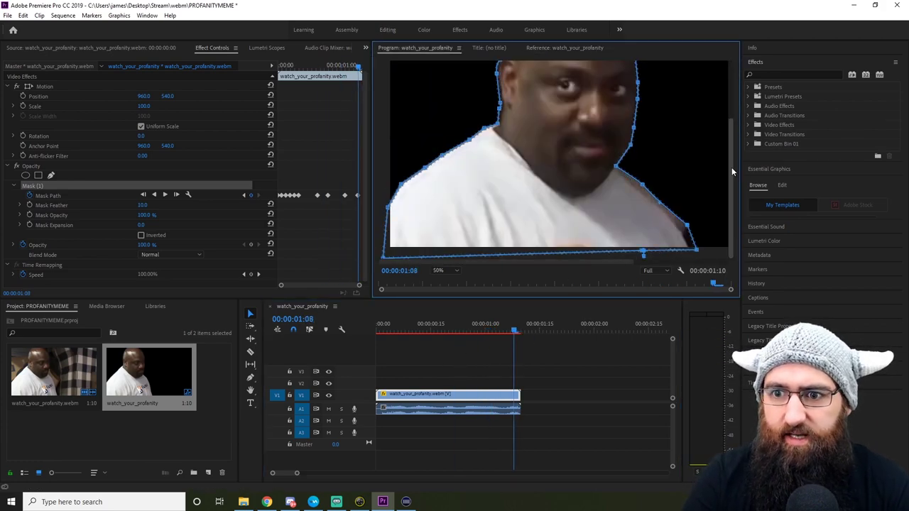
click(509, 357)
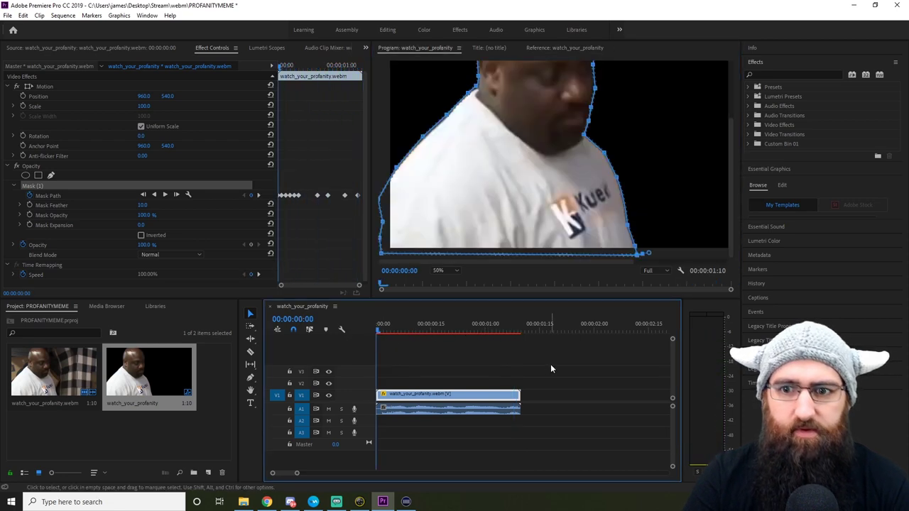
click(550, 365)
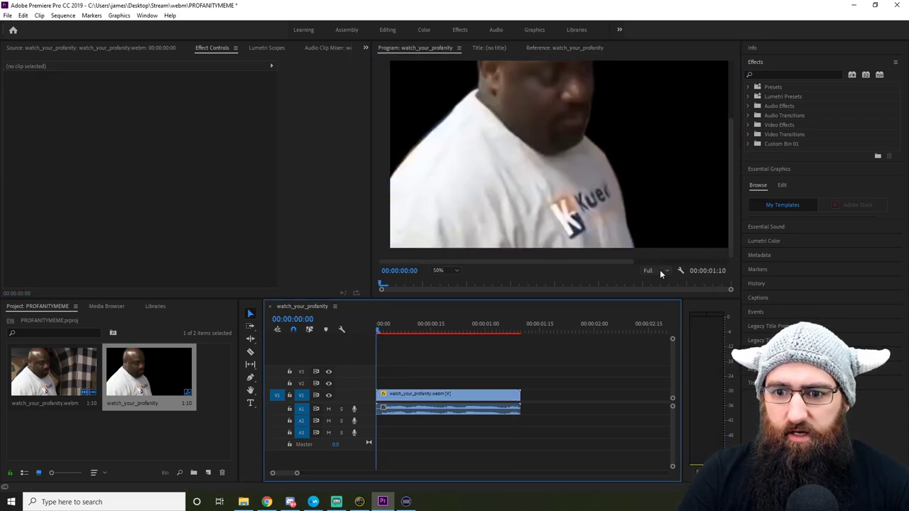
click(448, 270)
click(450, 308)
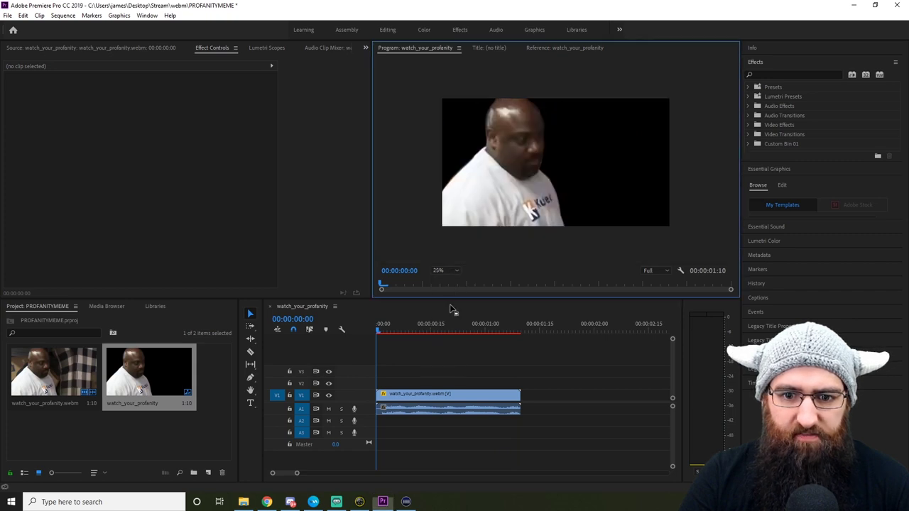
key(space)
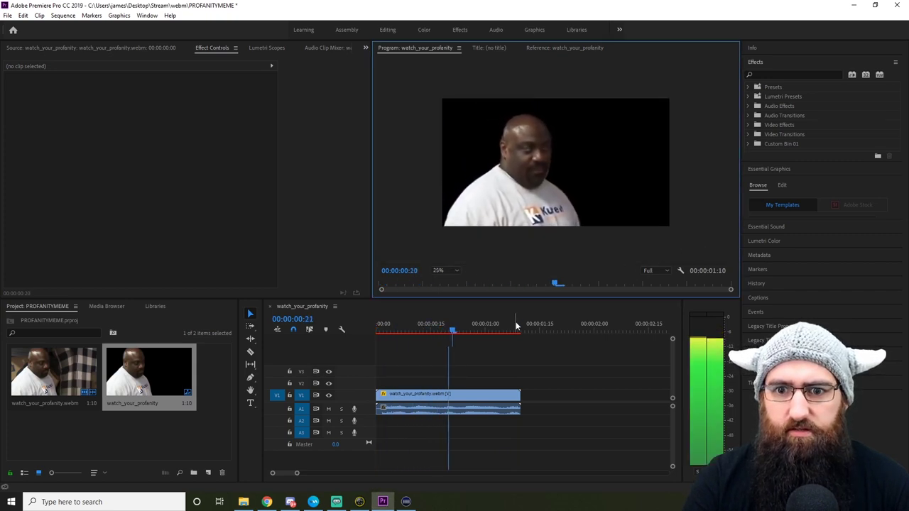
drag(520, 331, 517, 332)
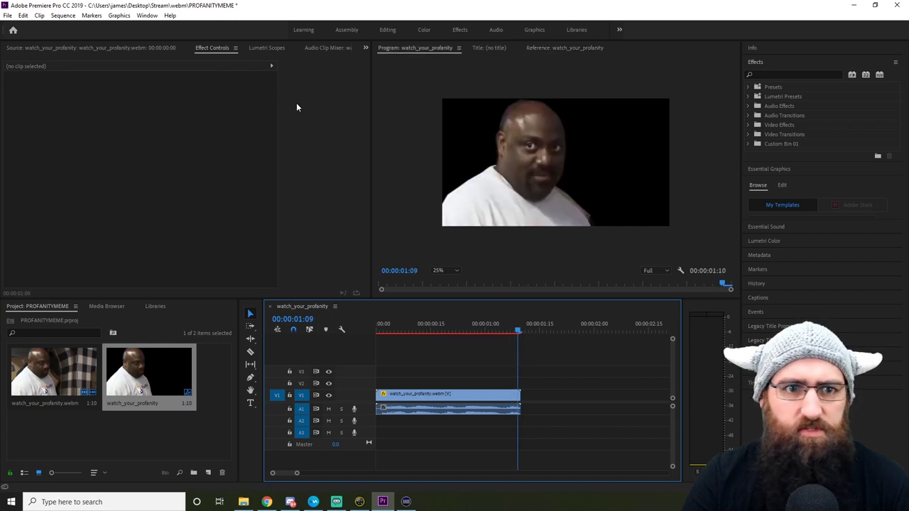
click(457, 395)
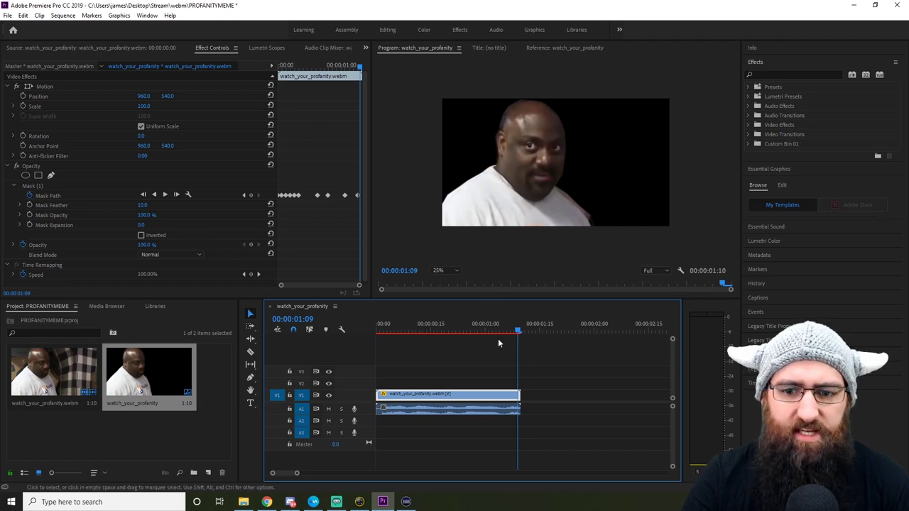
drag(517, 332, 517, 362)
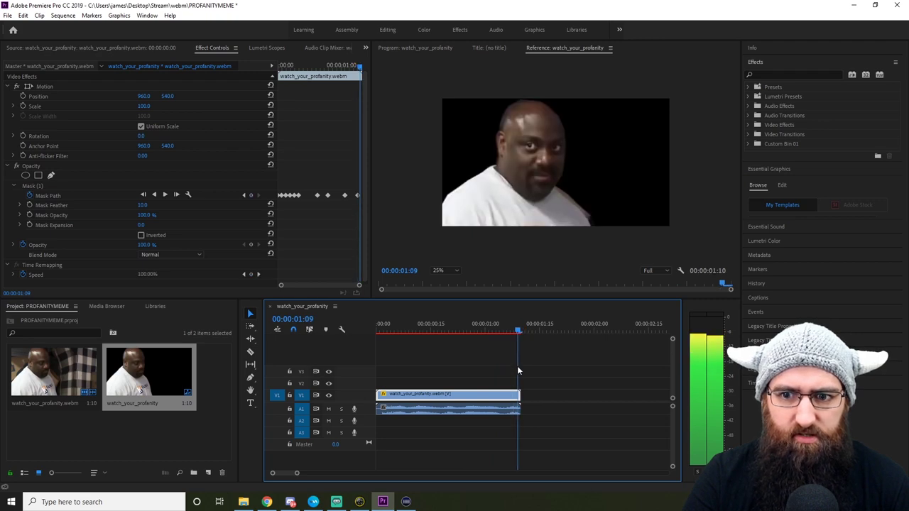
Step: At 50% monitor zoom, nudge the right-shoulder mask points slightly down and left
key(Left)
click(47, 185)
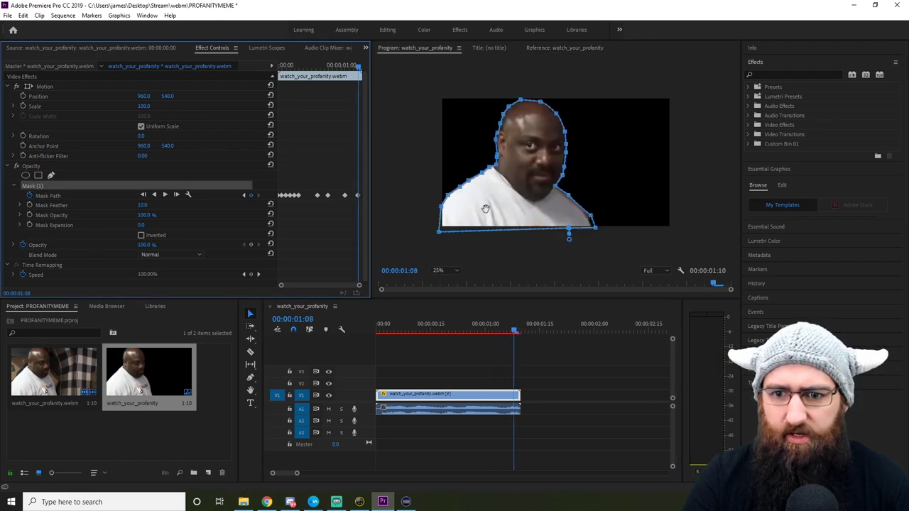
click(448, 270)
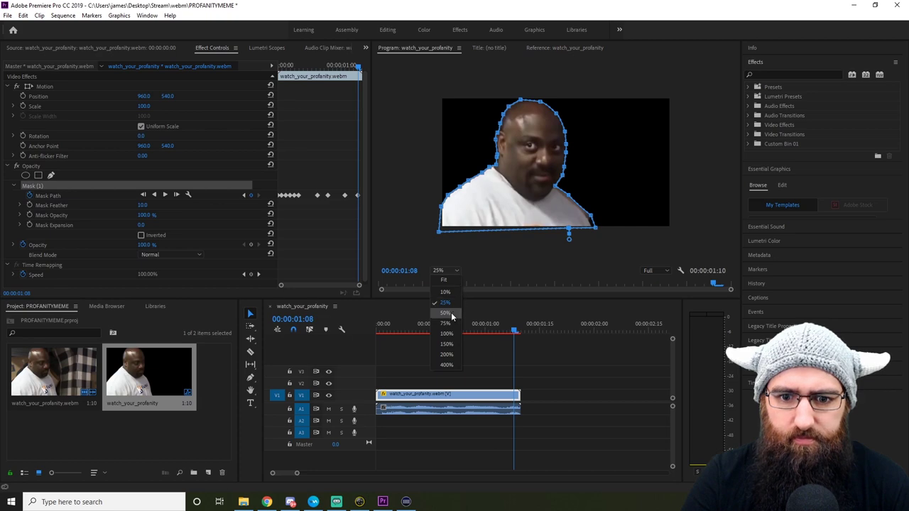
click(446, 307)
drag(734, 140, 737, 194)
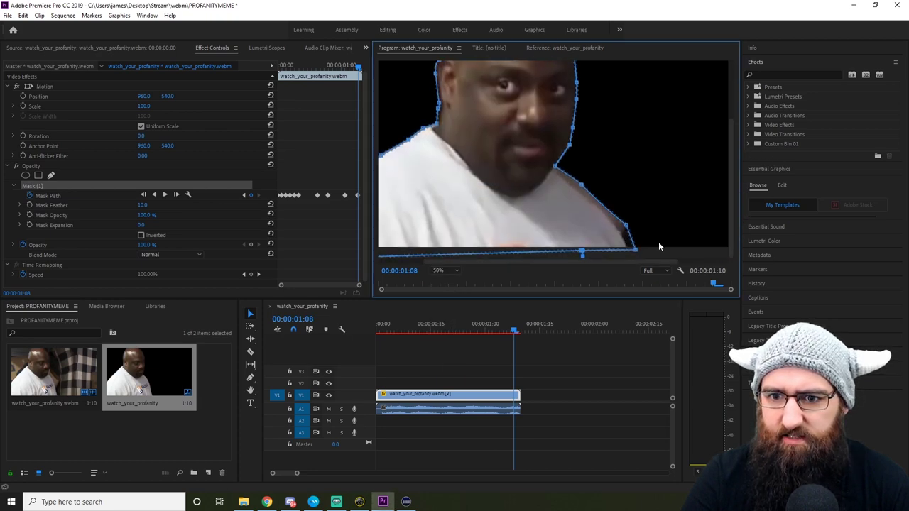
drag(625, 227, 620, 231)
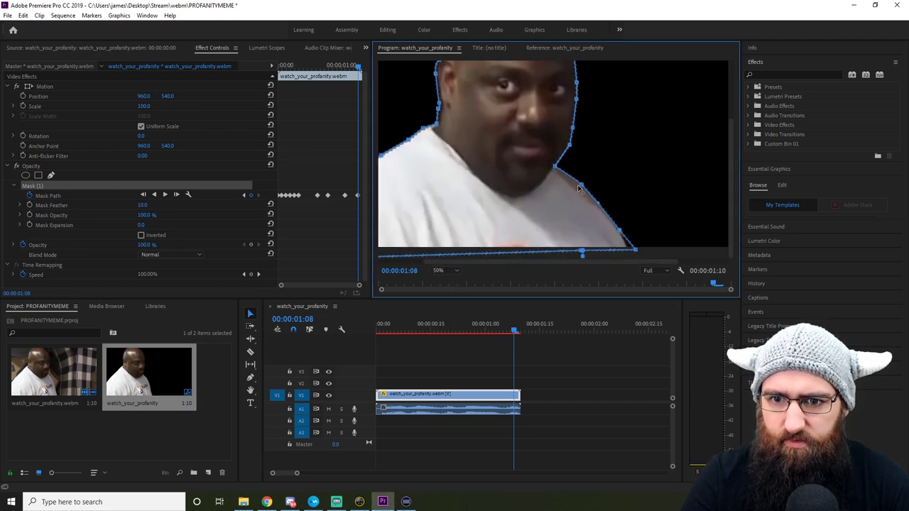
drag(583, 186, 578, 188)
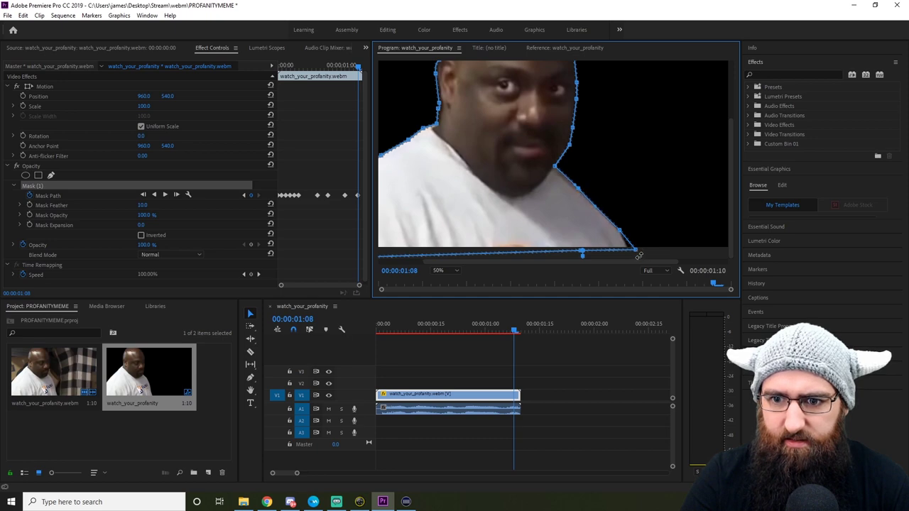
drag(636, 253, 633, 257)
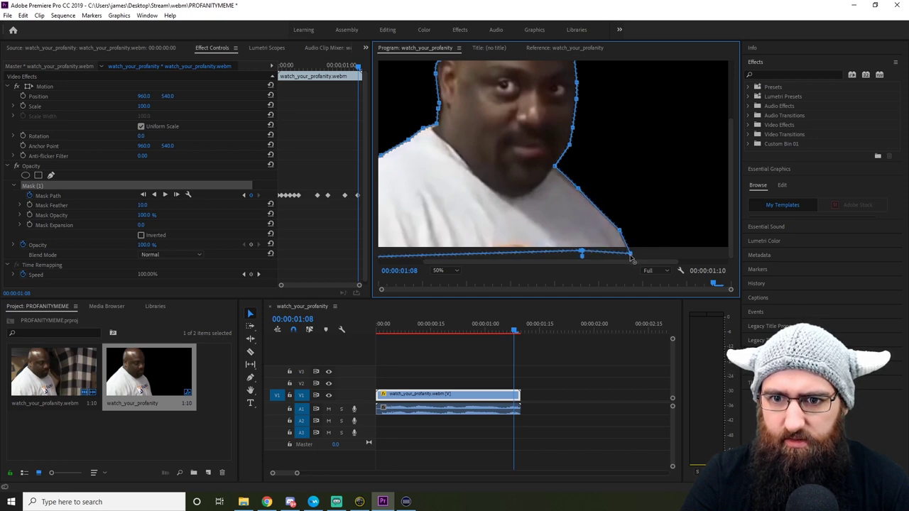
click(536, 361)
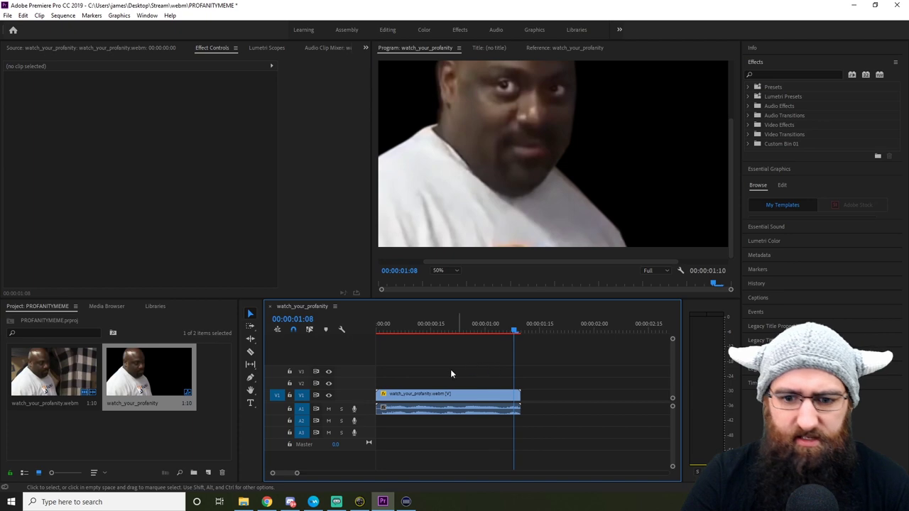
drag(296, 474, 303, 474)
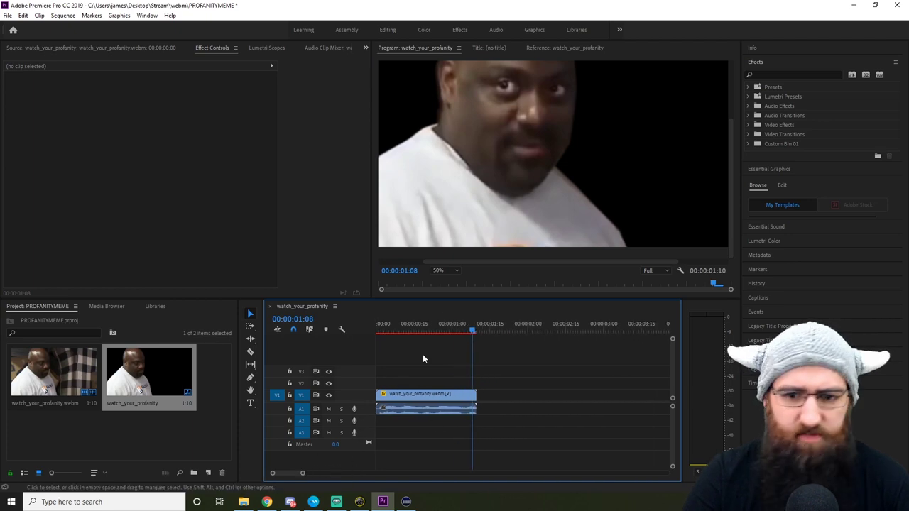
Step: Return the monitor zoom to 25% and play the clip from the start
click(453, 270)
click(447, 296)
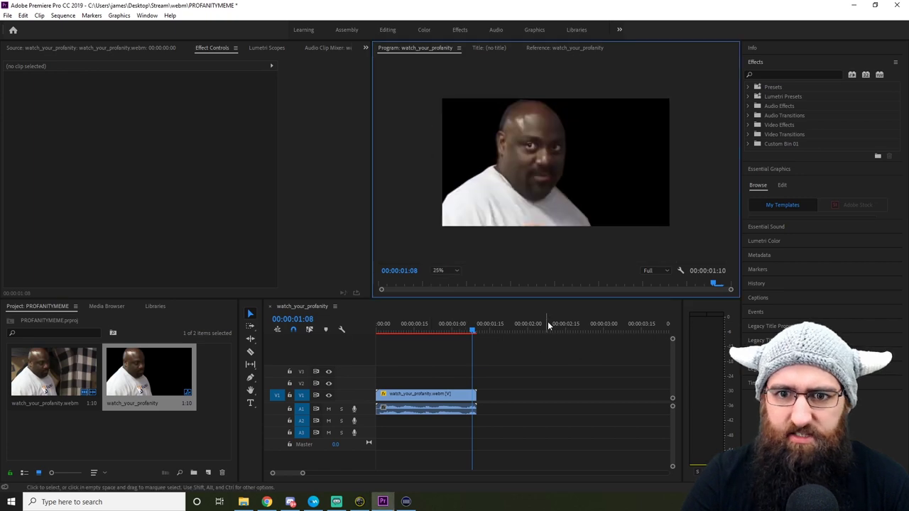
click(440, 399)
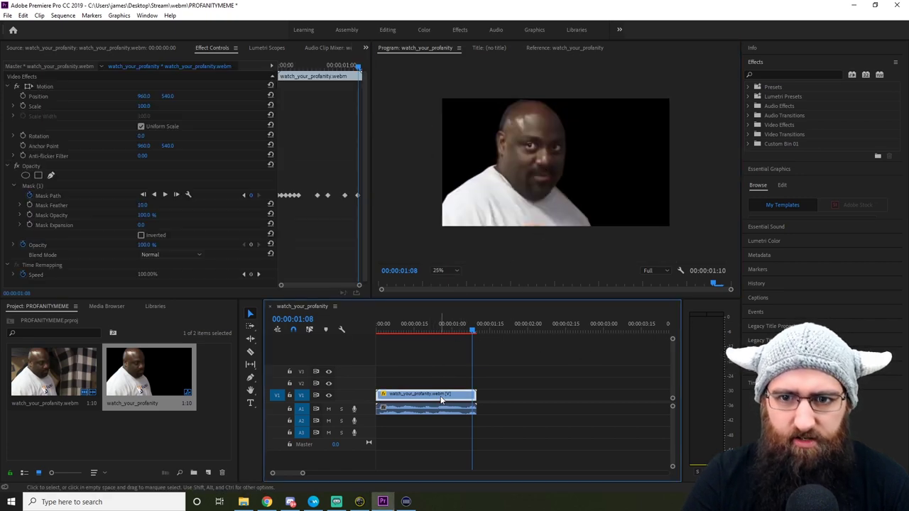
click(56, 187)
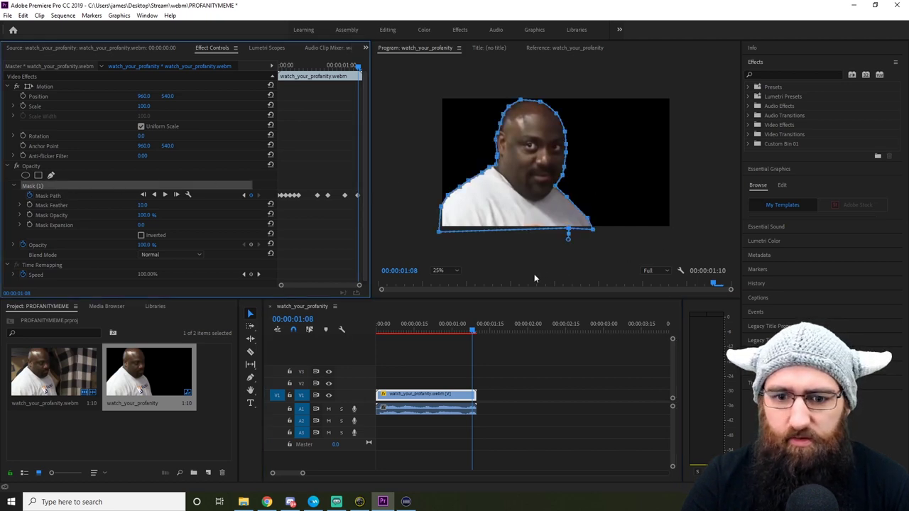
click(452, 270)
click(451, 313)
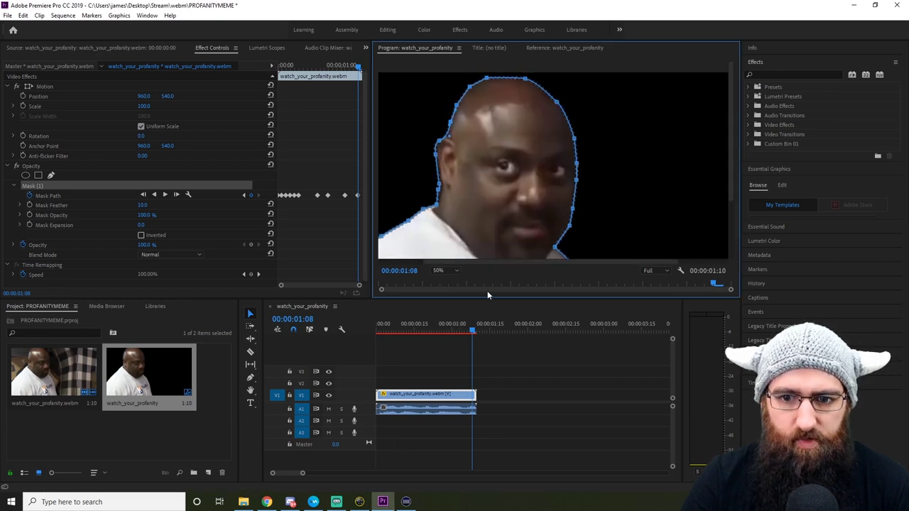
click(448, 270)
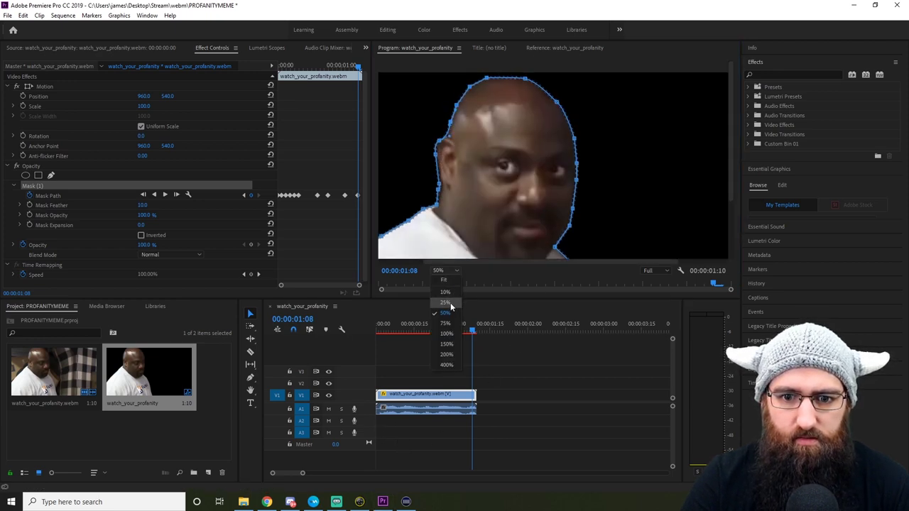
click(451, 304)
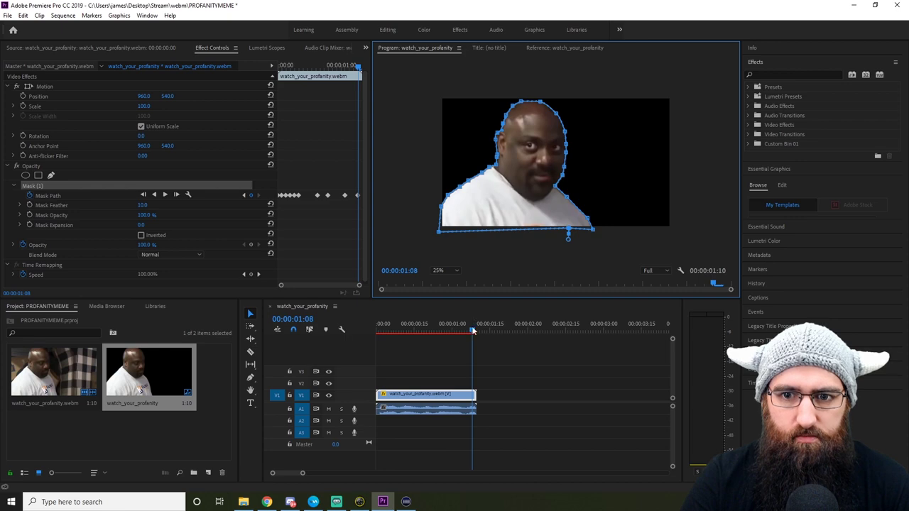
click(514, 365)
drag(472, 334, 348, 363)
key(space)
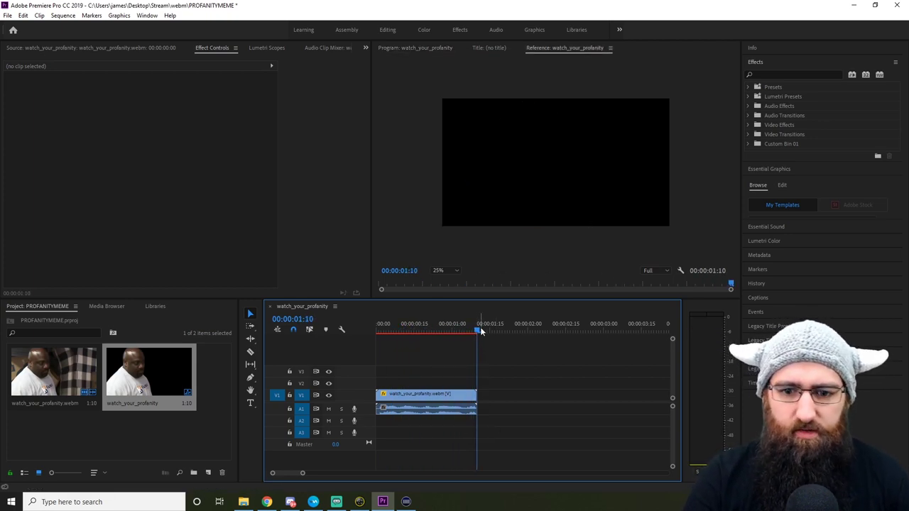
Step: Replay the masked clip and zoom the timeline out to show both clips
drag(480, 331, 369, 349)
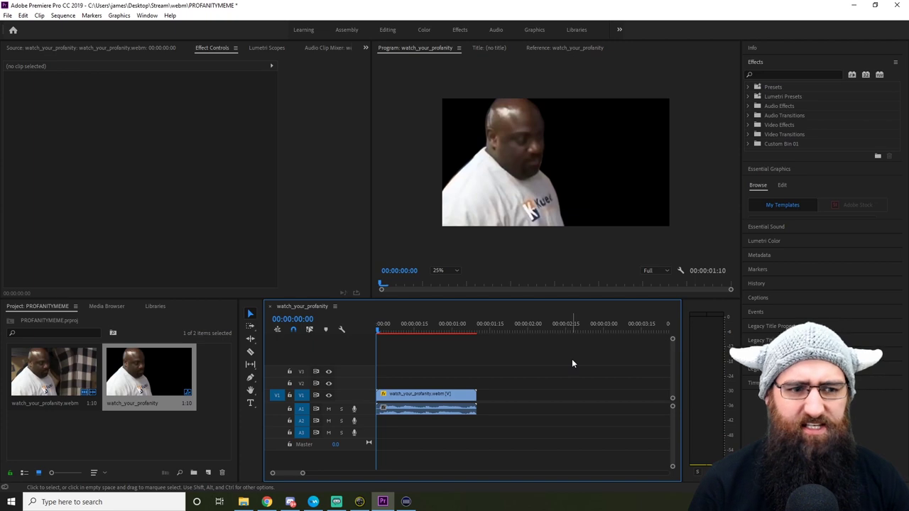
key(space)
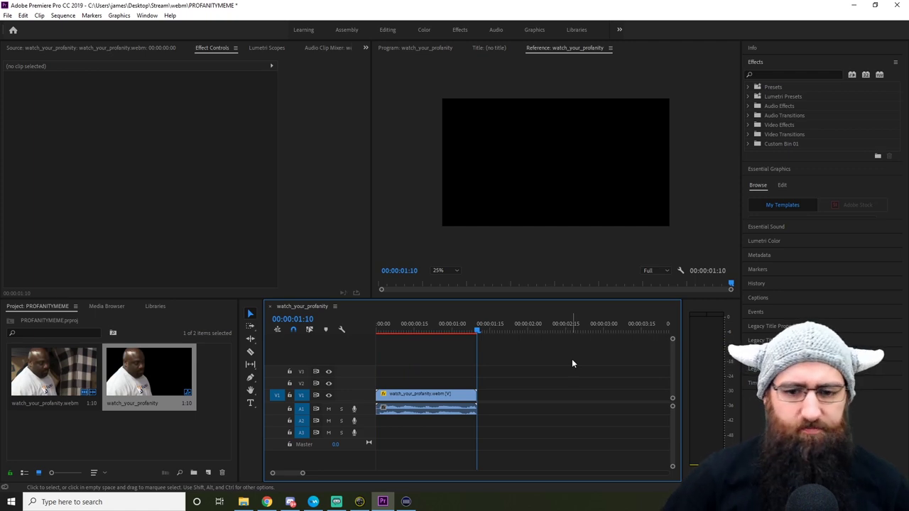
key(Left)
key(equal)
click(500, 403)
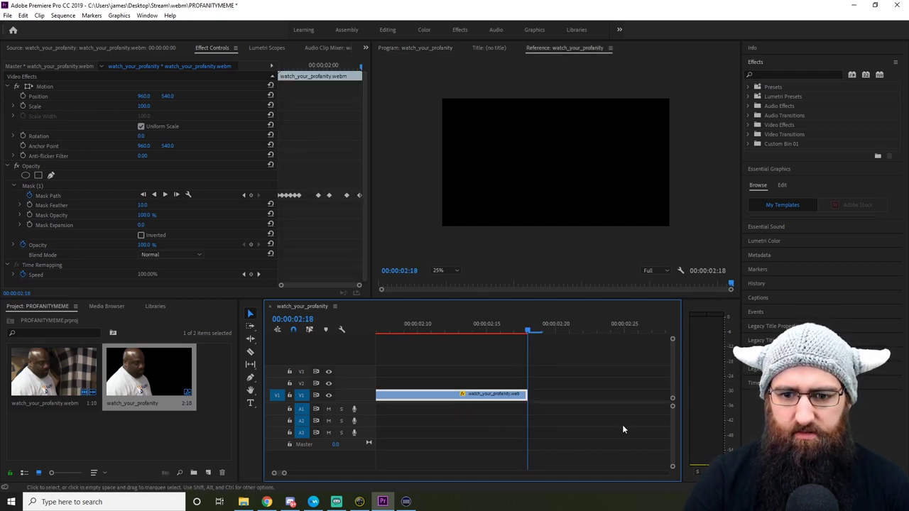
drag(290, 474, 312, 474)
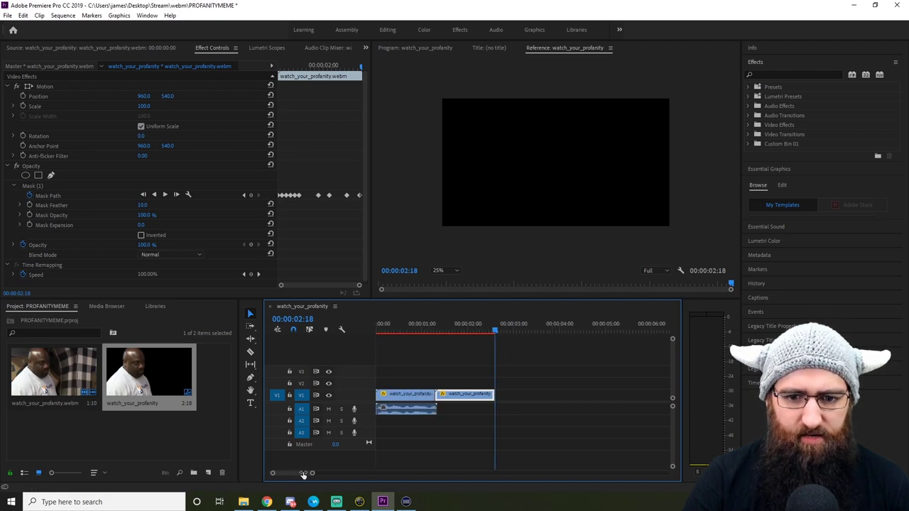
click(492, 333)
drag(493, 334, 460, 331)
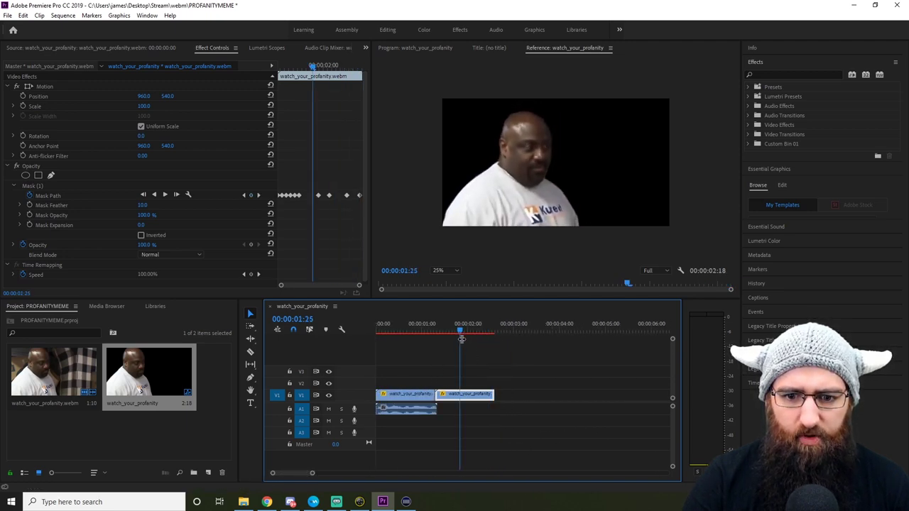
Step: Give the second clip Reverse Speed in Clip Speed/Duration and preview it
right_click(473, 398)
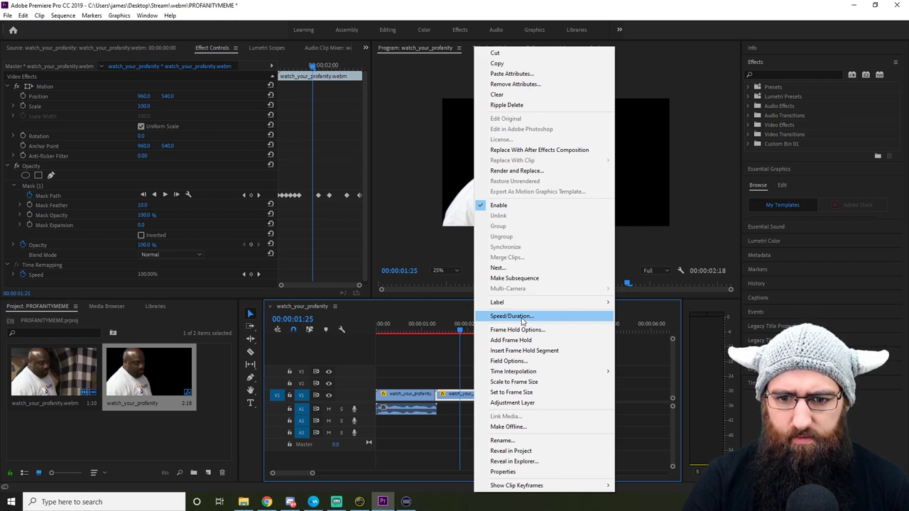
click(522, 317)
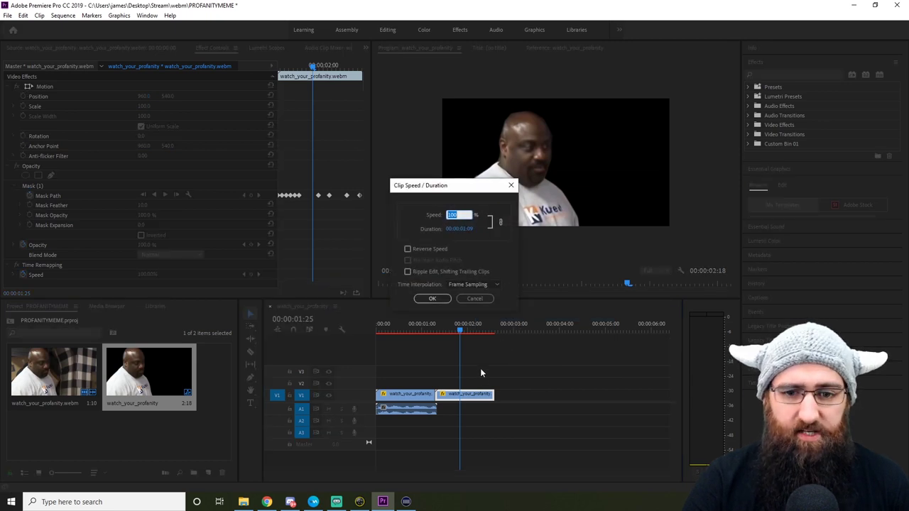
click(408, 249)
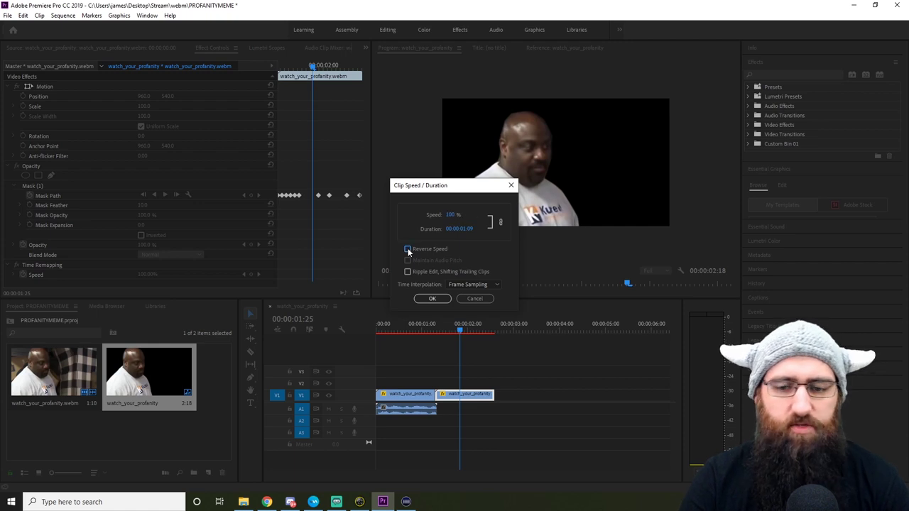
click(432, 298)
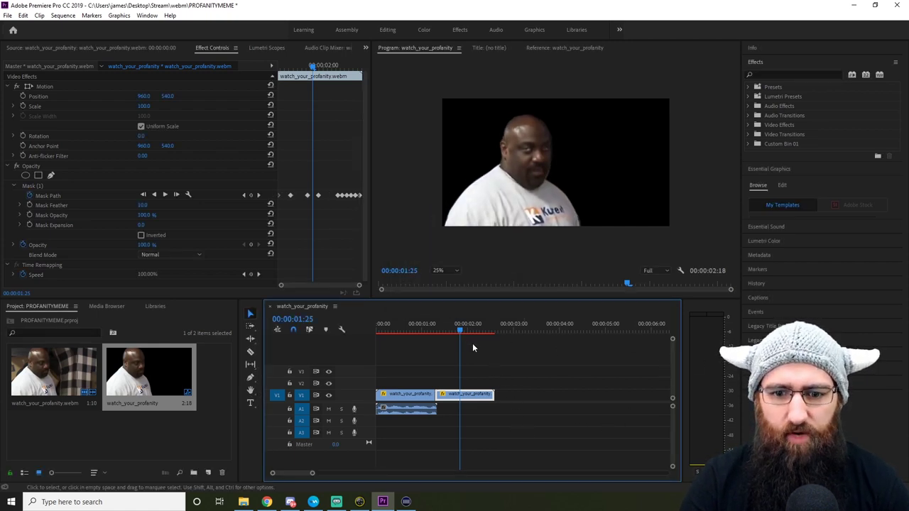
drag(462, 329, 357, 355)
key(space)
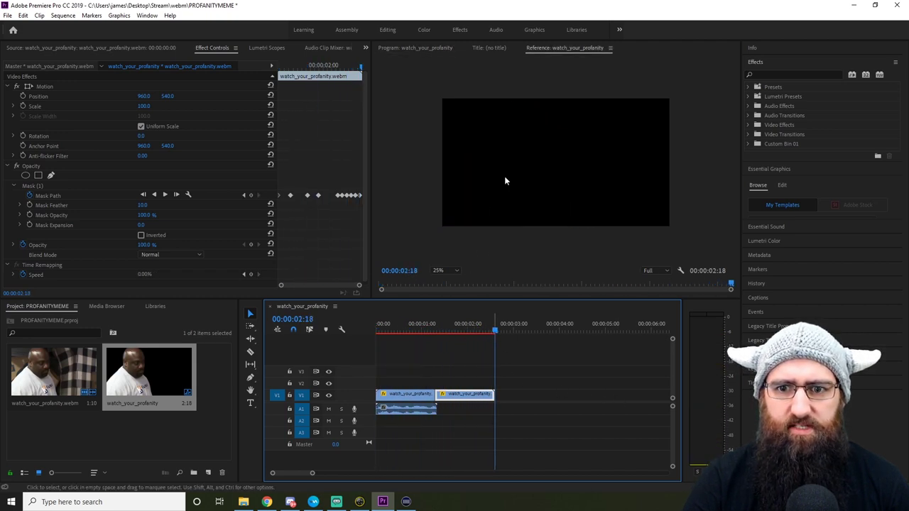
Step: Marquee-select all clips and drag them right, leaving a gap at the sequence start
drag(392, 365, 454, 418)
drag(413, 394, 472, 397)
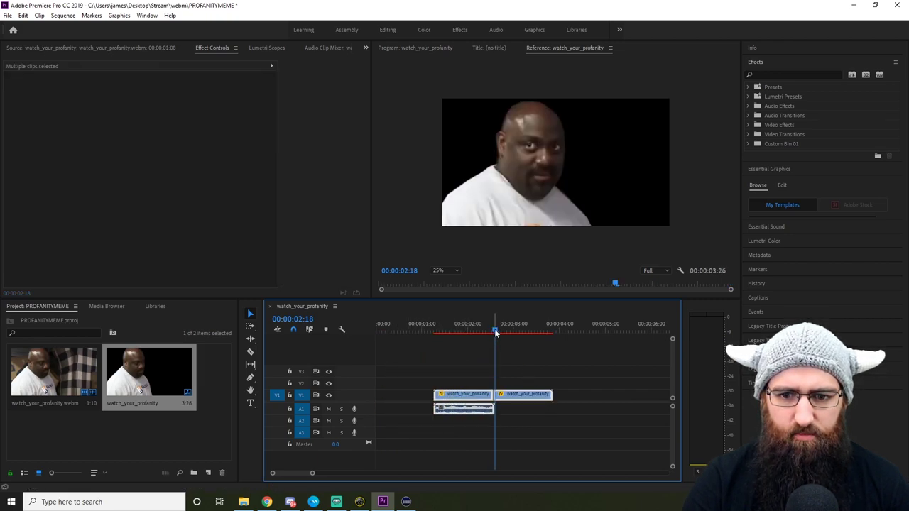
drag(494, 329, 354, 343)
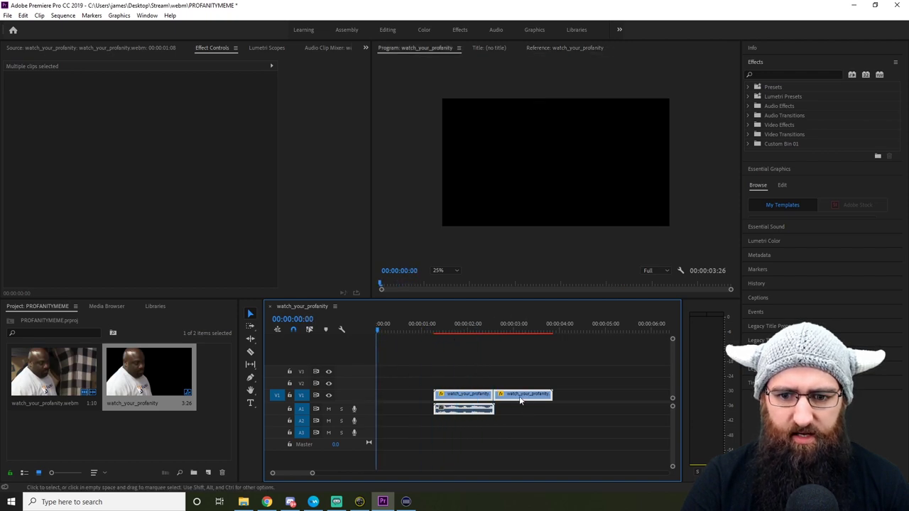
Step: Paste a copy of the first clip into the empty gap at the sequence start
click(466, 399)
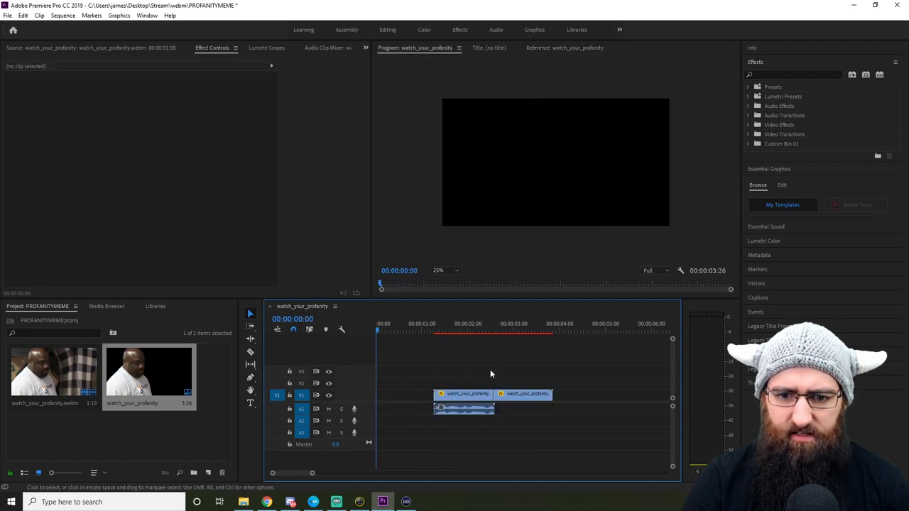
click(408, 383)
click(382, 397)
key(ctrl+v)
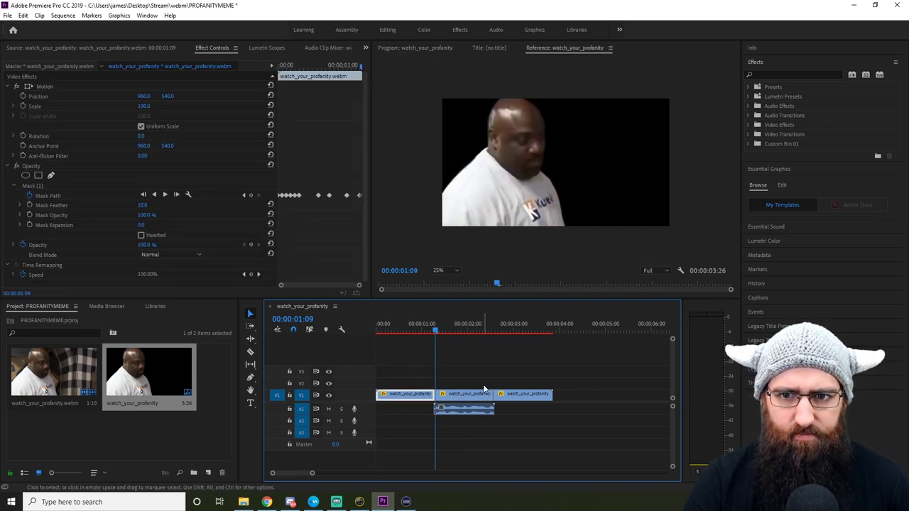
click(433, 331)
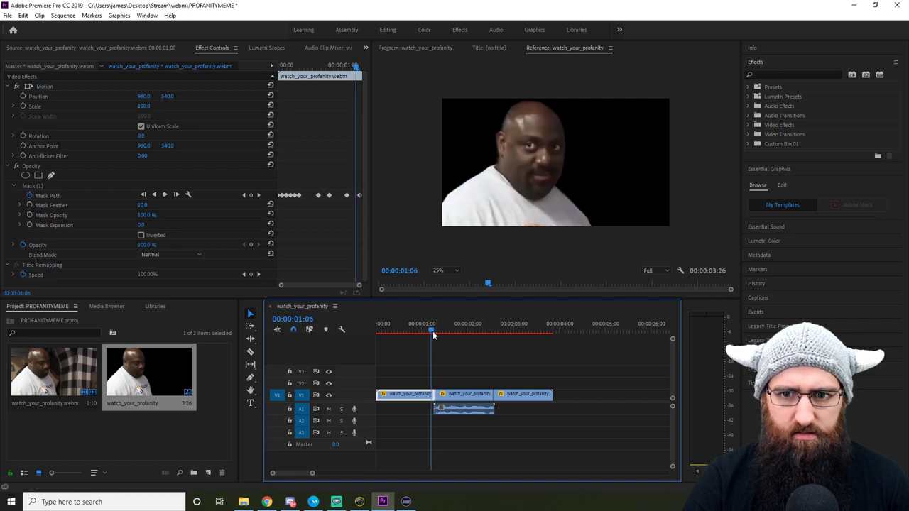
drag(433, 331, 427, 331)
Step: Set the pasted clip to Reverse Speed and play the sequence
right_click(403, 398)
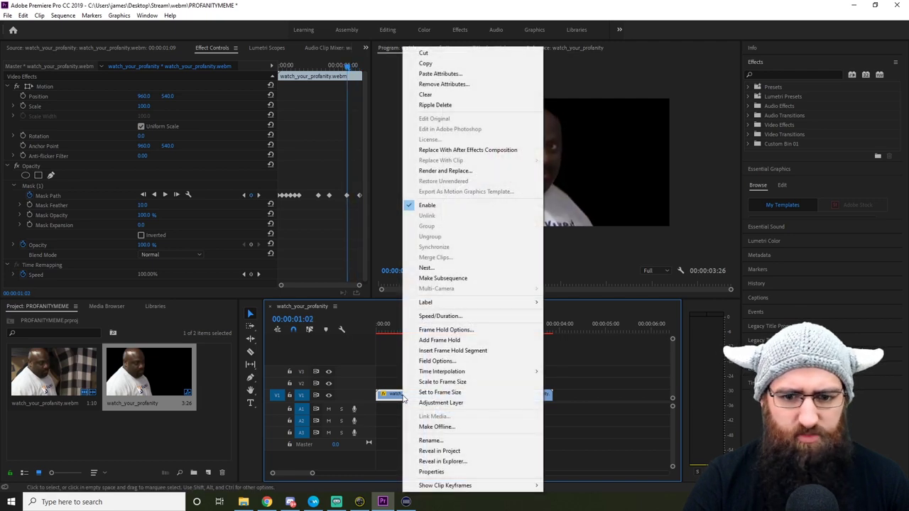
click(473, 316)
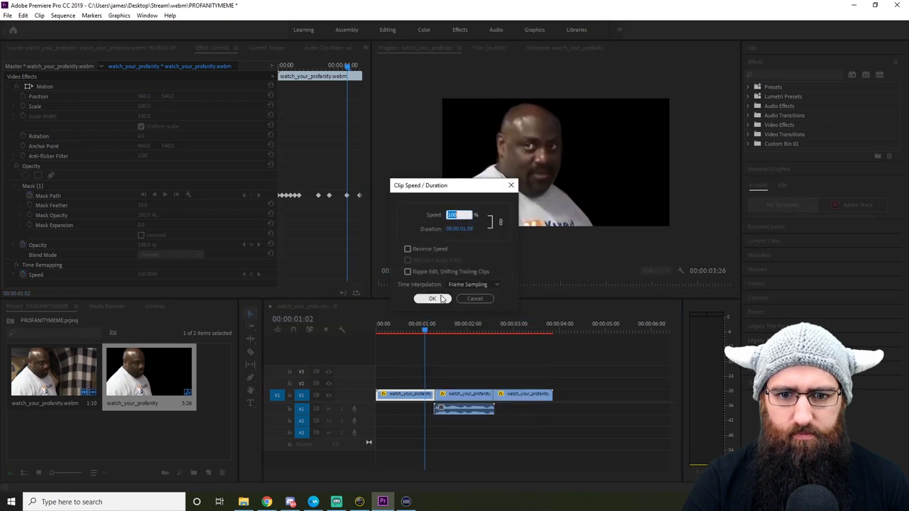
click(407, 250)
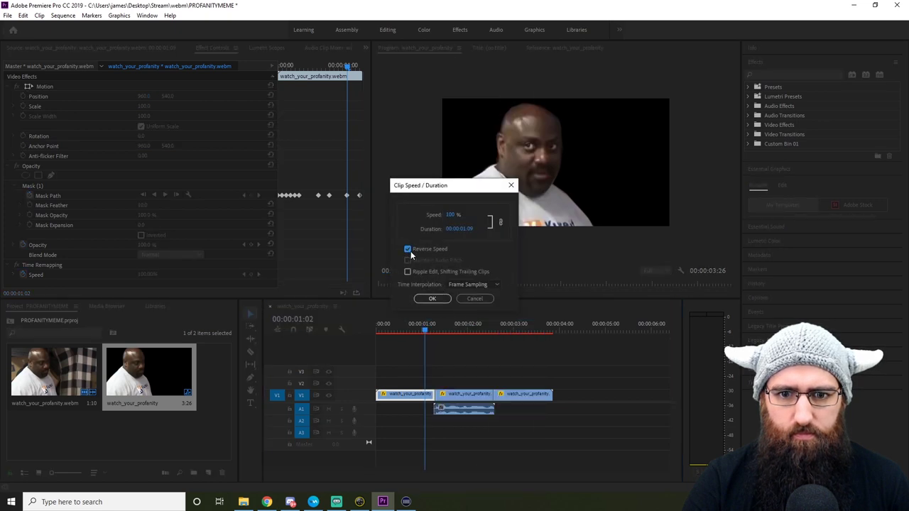
click(433, 299)
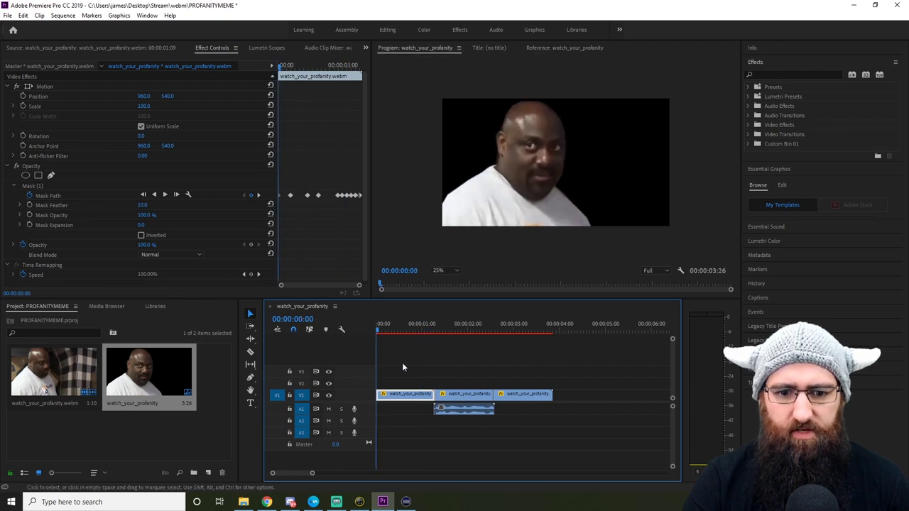
key(space)
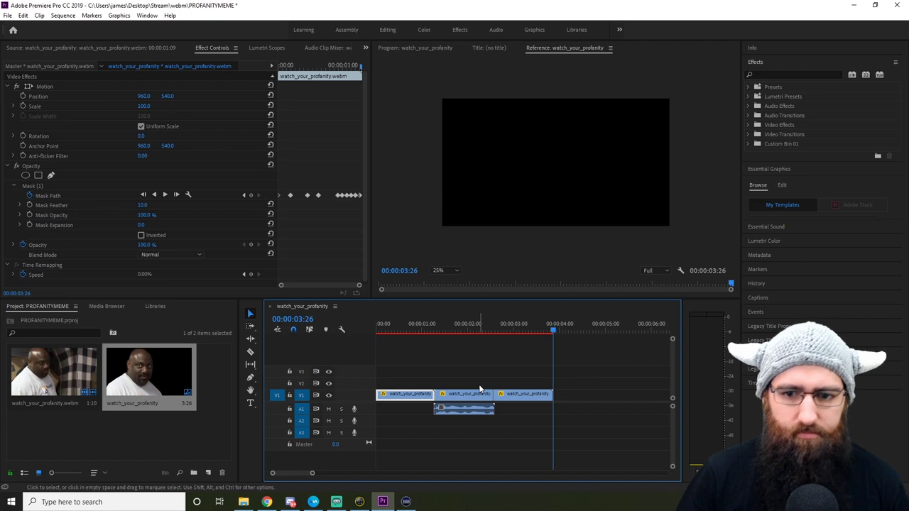
Step: At 00:00:00:00, turn on Position and Scale stopwatches for the first clip
drag(553, 330, 473, 355)
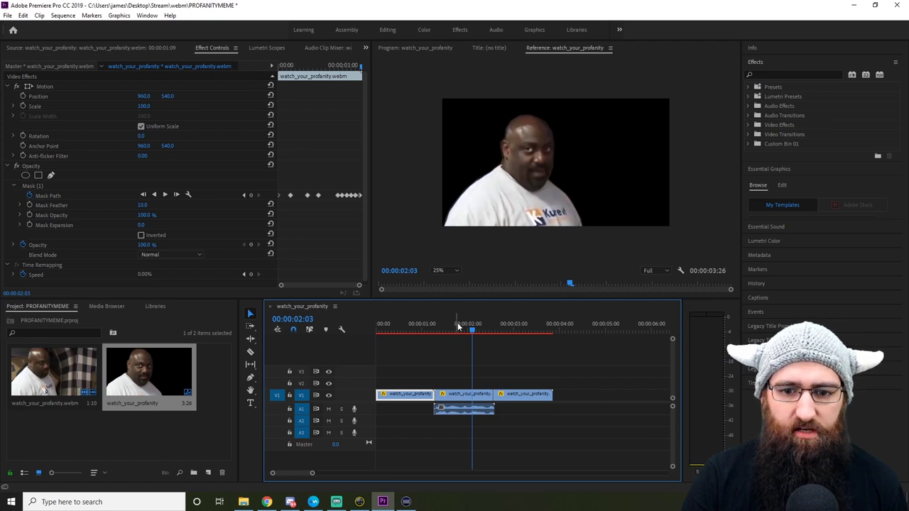
drag(471, 330, 354, 359)
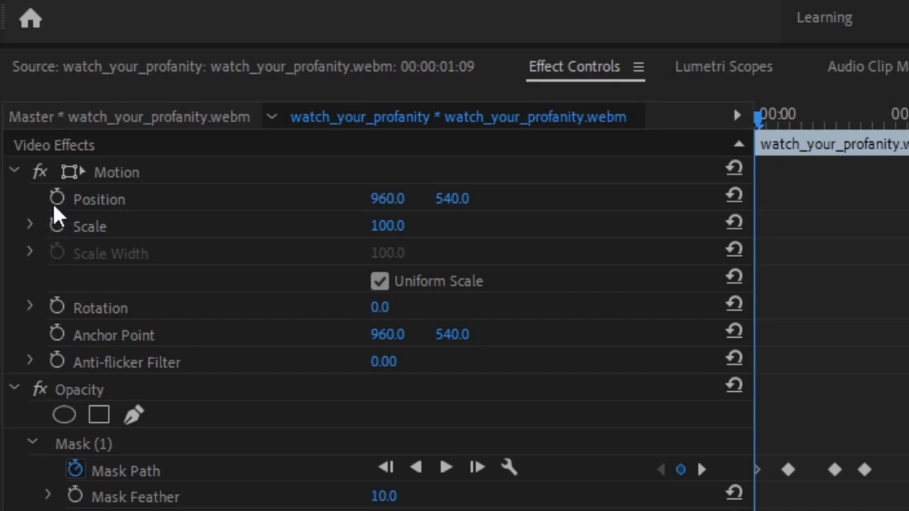
click(56, 198)
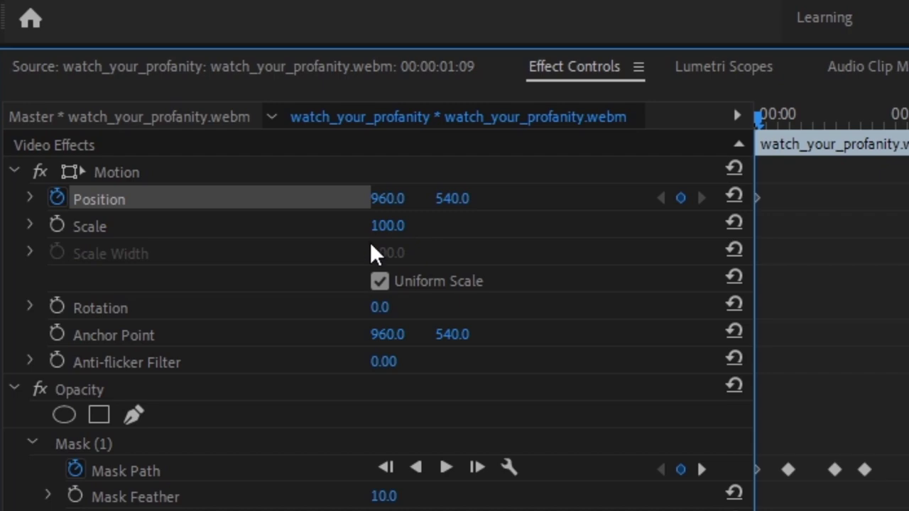
click(57, 225)
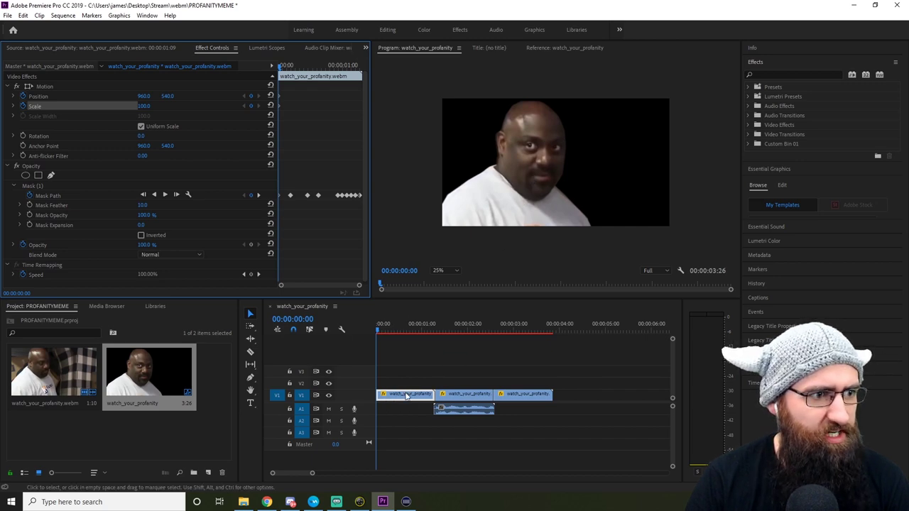
Step: Drag the first clip off-frame to Position 64.0, 1628.0, then move to 00:00:01:07
click(548, 173)
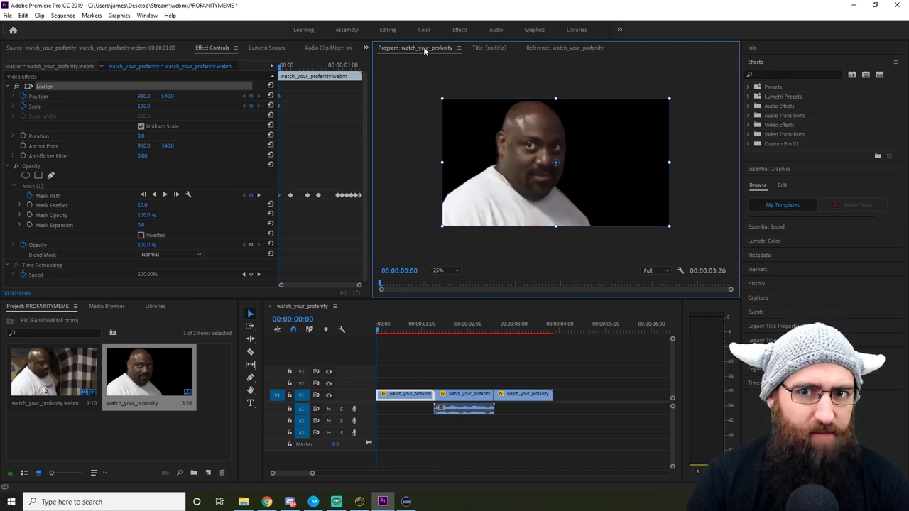
drag(526, 162, 430, 281)
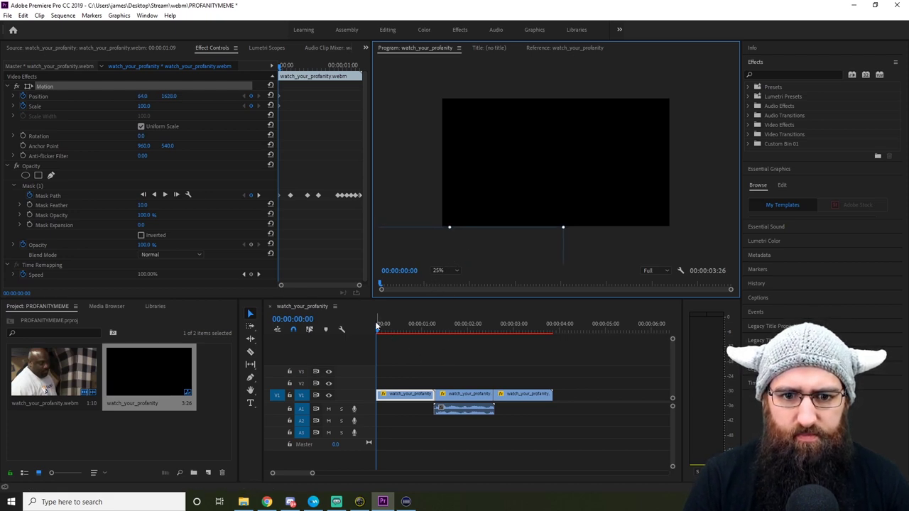
drag(377, 332, 379, 331)
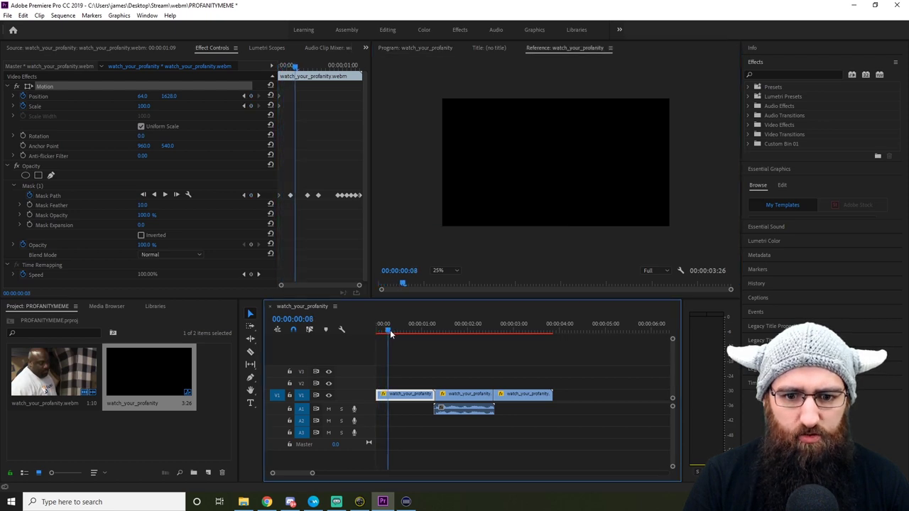
drag(389, 334, 433, 348)
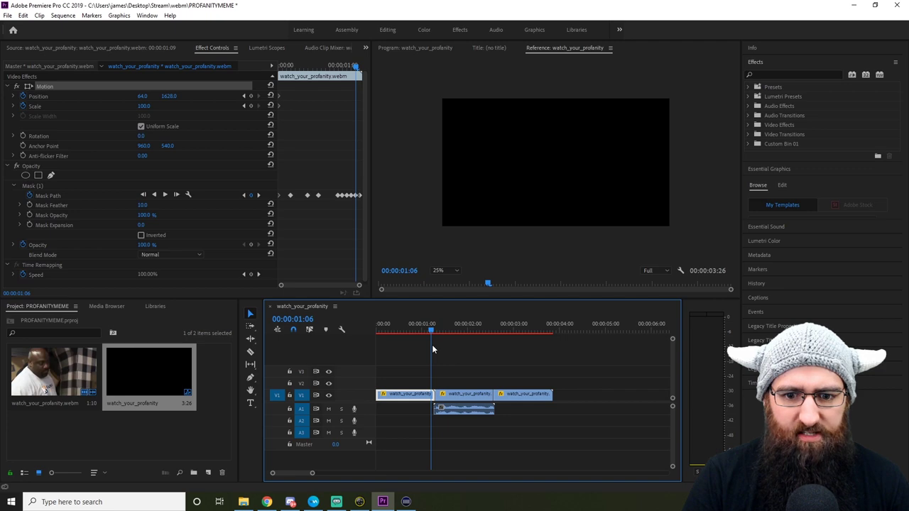
drag(431, 344, 433, 345)
key(shift+4)
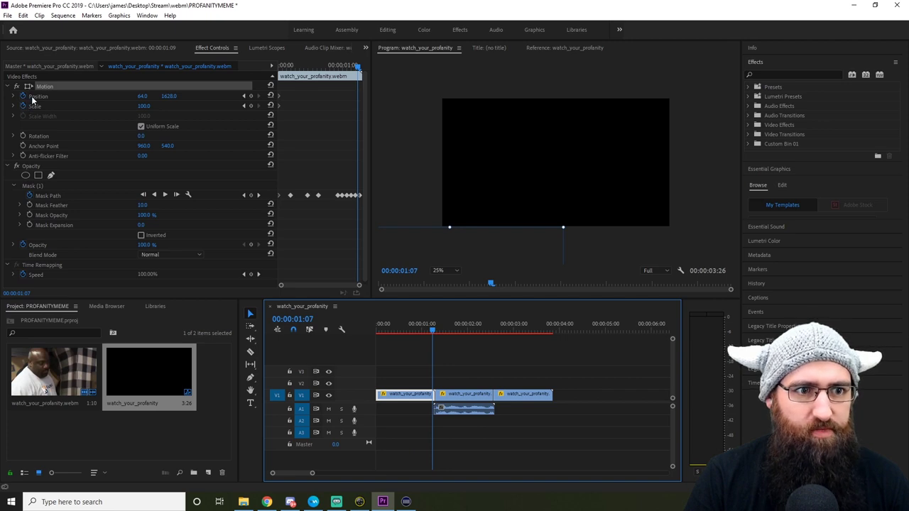
Step: At 00:00:01:07, drag the clip back to 964.0, 544.0 and preview the slide-in
drag(460, 246, 560, 121)
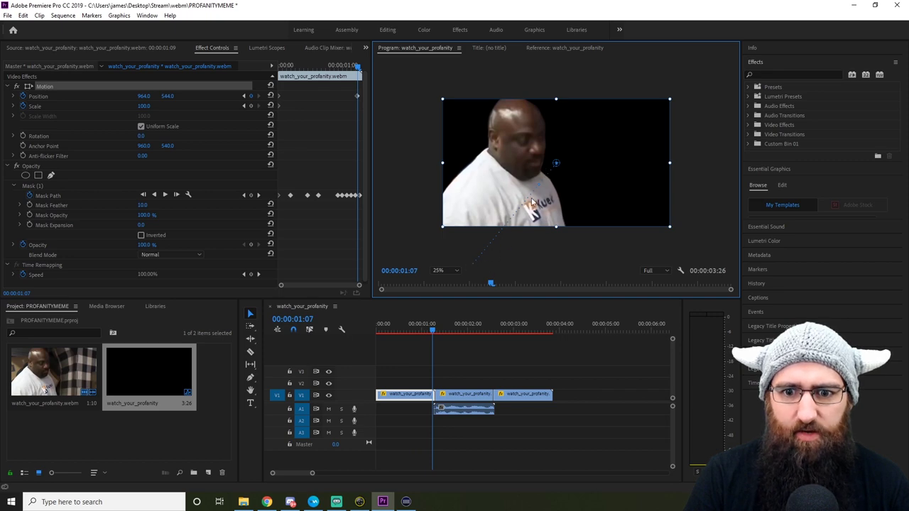
key(shift+3)
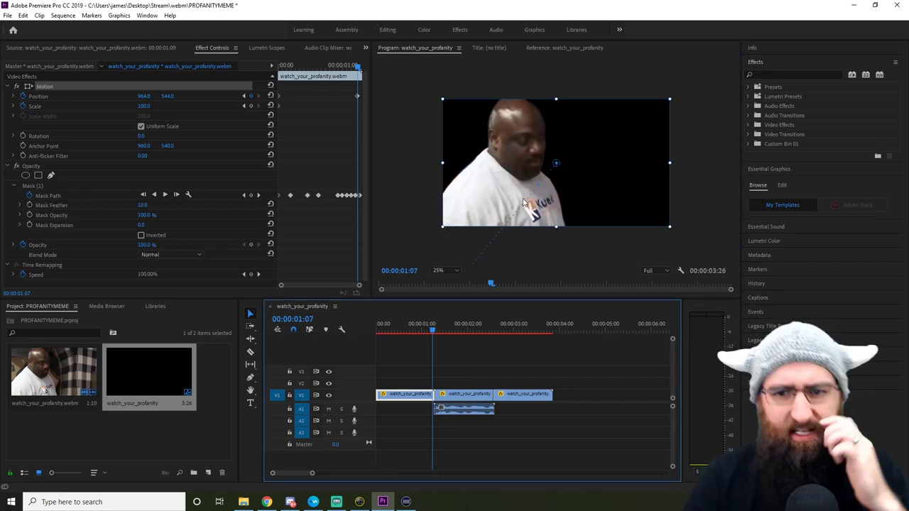
click(539, 187)
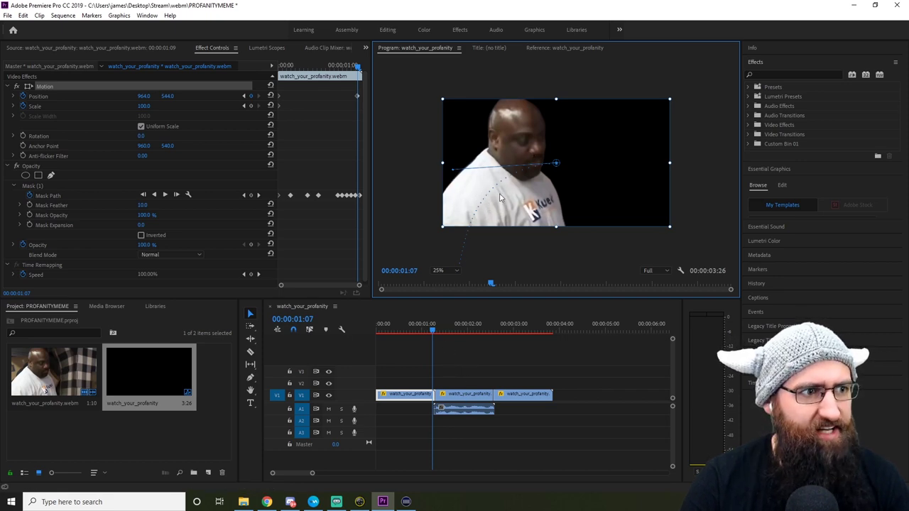
drag(432, 331, 358, 353)
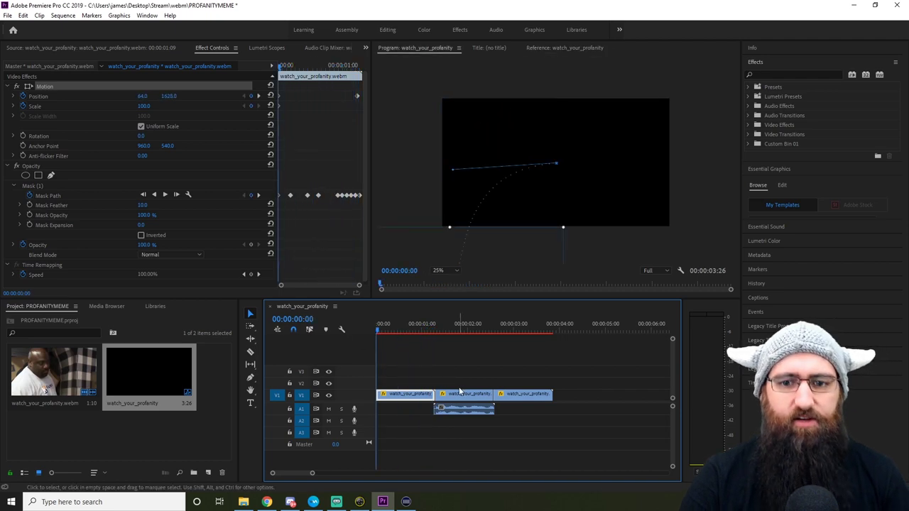
key(space)
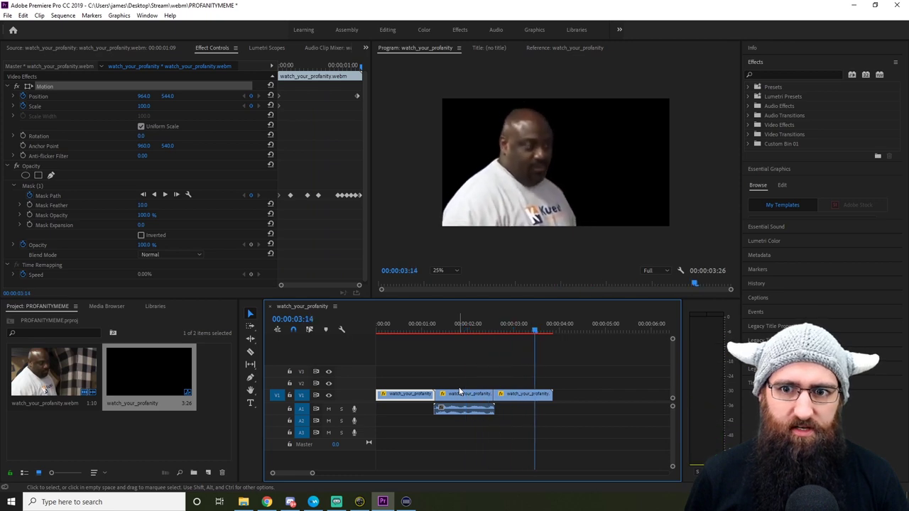
right_click(402, 399)
click(398, 402)
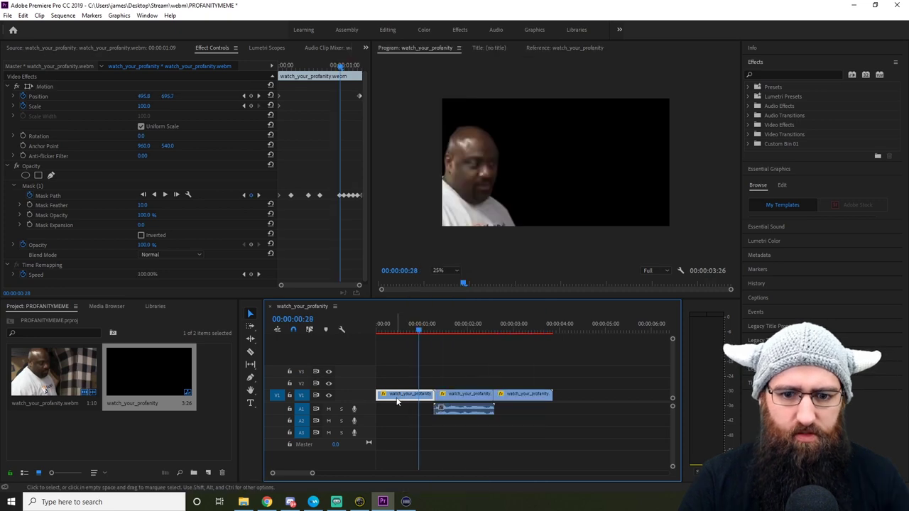
right_click(397, 401)
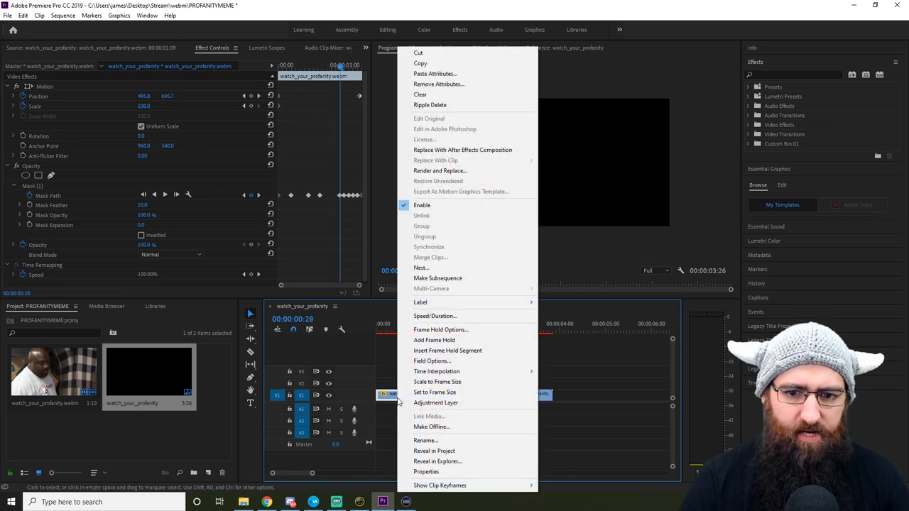
click(472, 316)
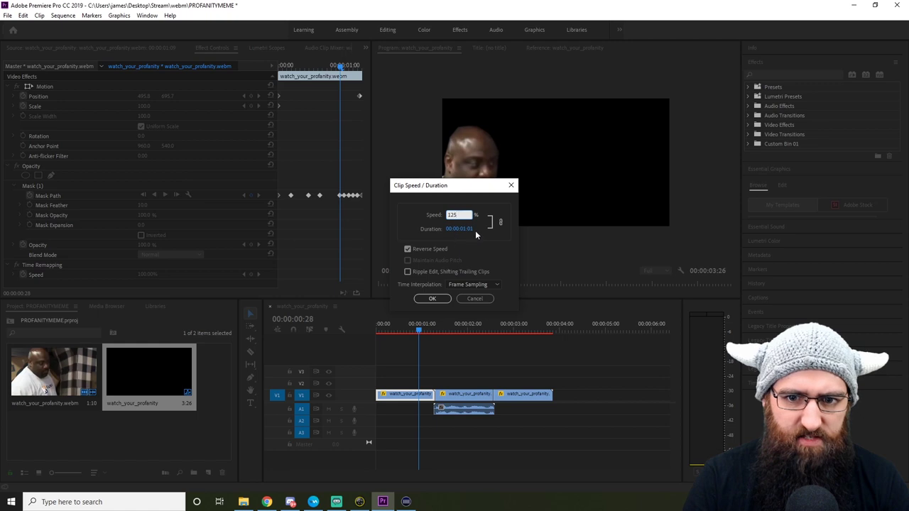
click(430, 299)
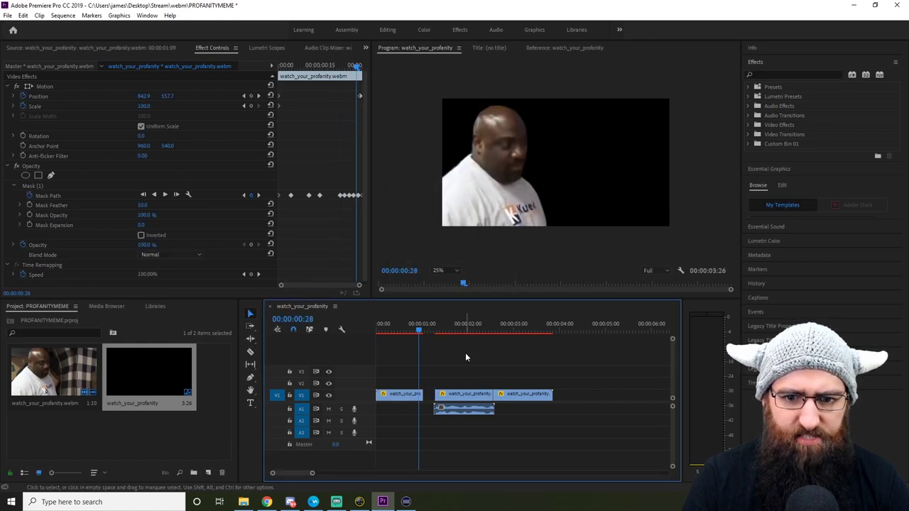
drag(465, 353, 534, 433)
drag(486, 399, 467, 402)
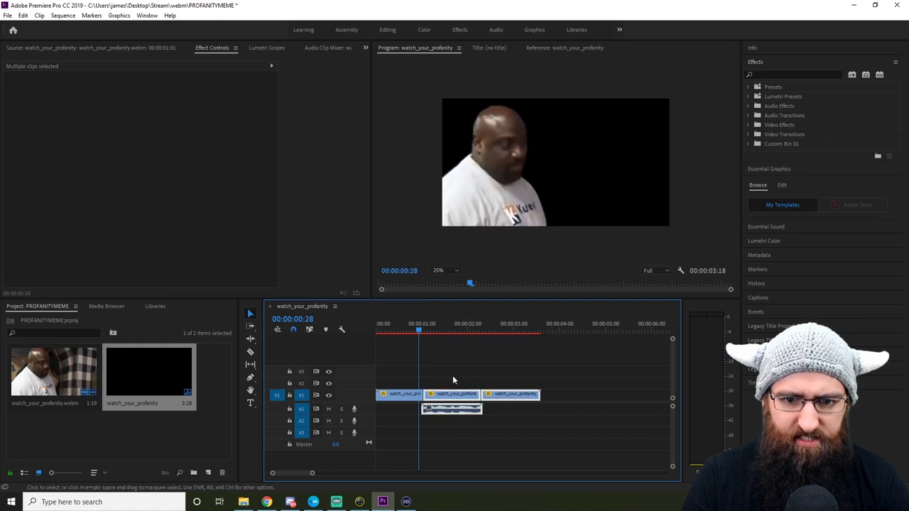
drag(418, 332, 362, 340)
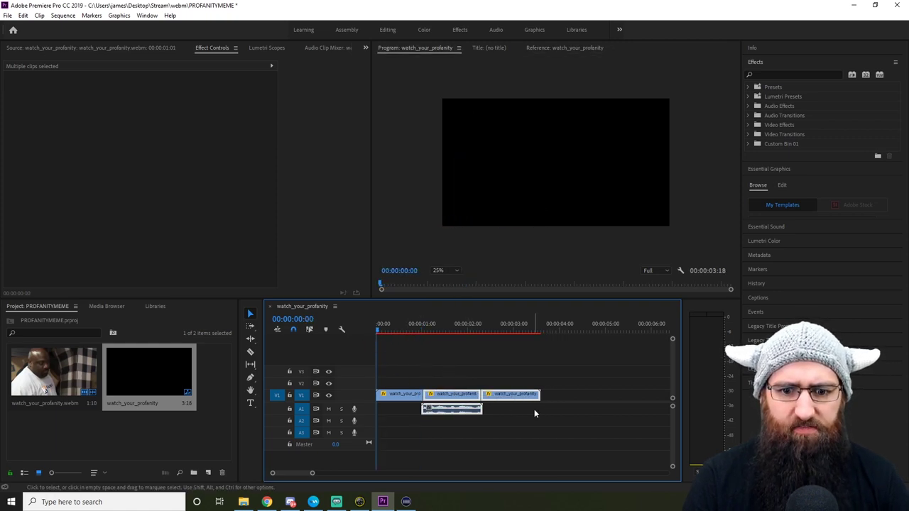
key(space)
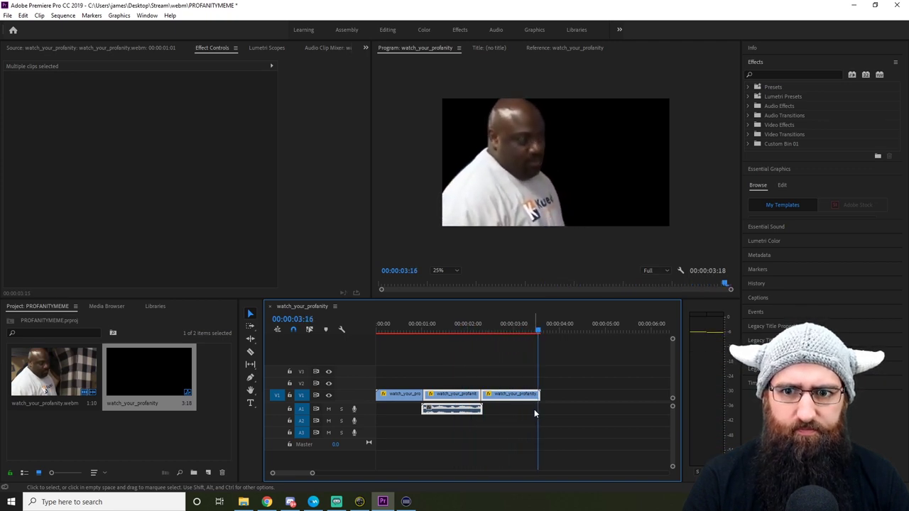
key(Home)
key(space)
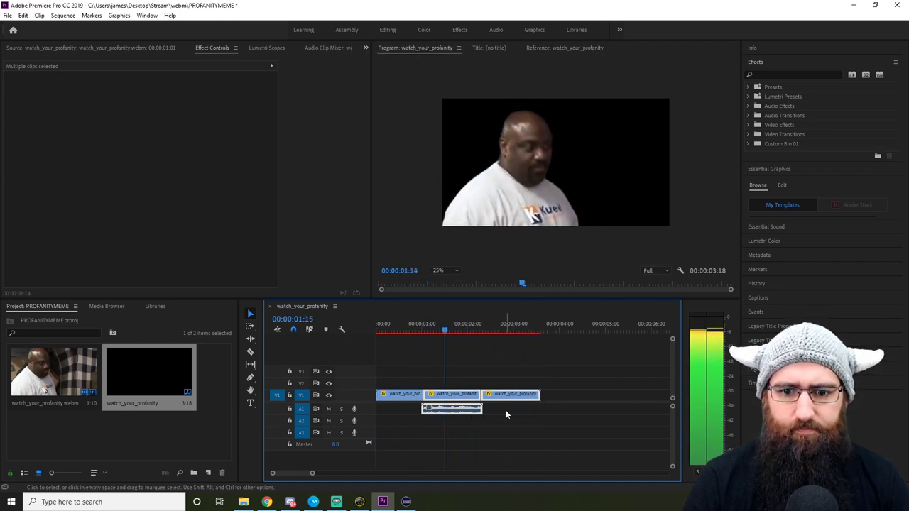
Step: Delete the third V1 clip and paste a copy of the first clip after the second
click(510, 395)
key(Delete)
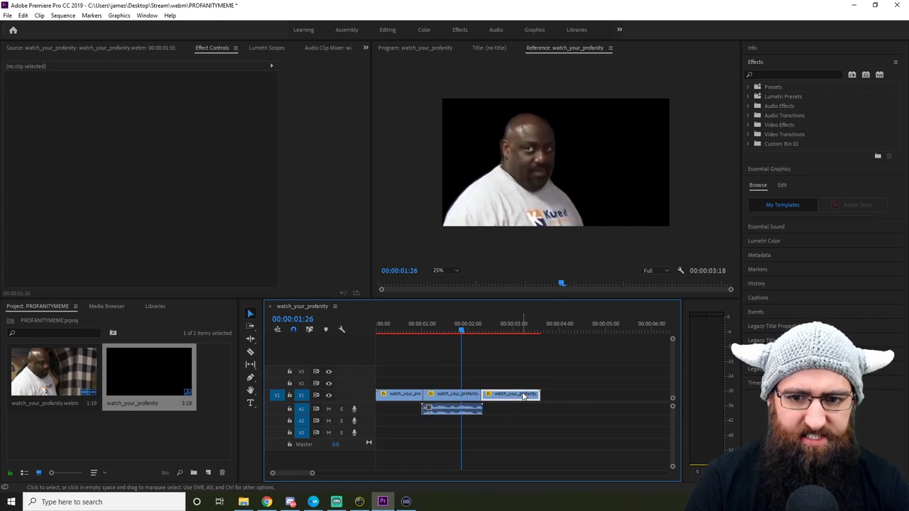
click(405, 395)
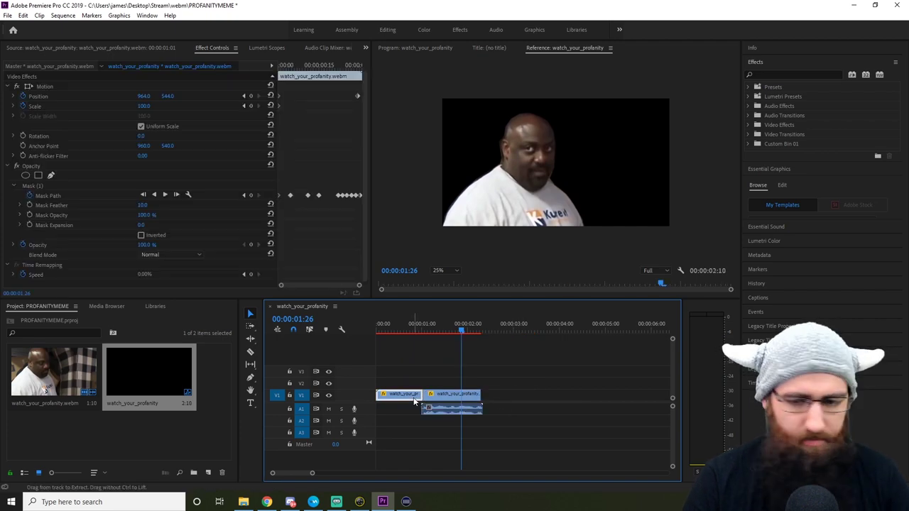
drag(460, 330, 481, 331)
key(ctrl+v)
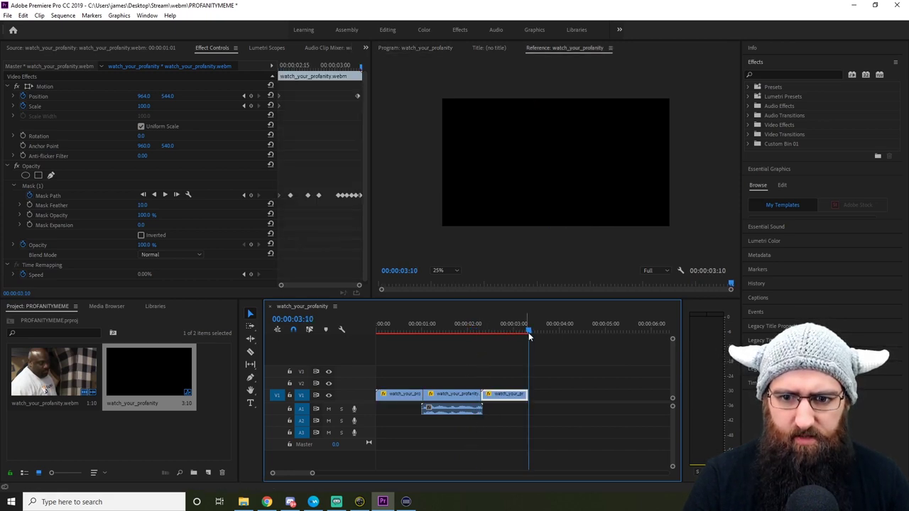
key(space)
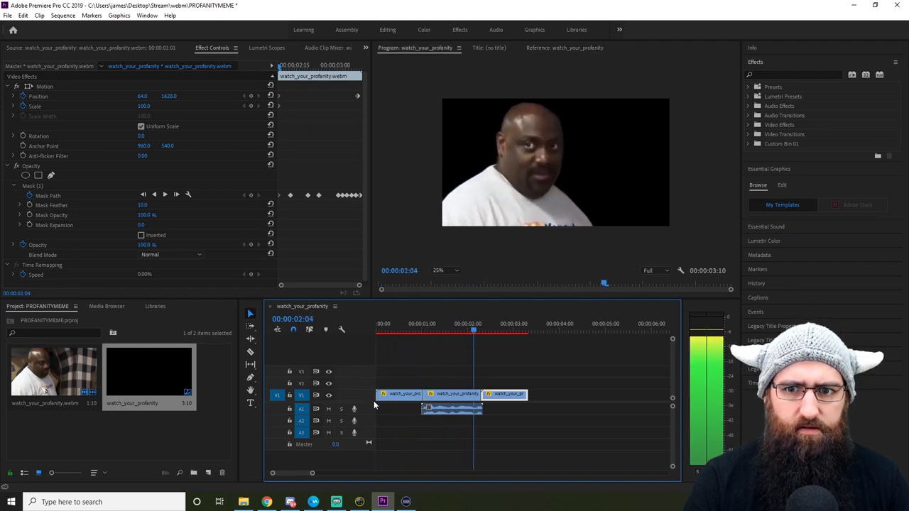
Step: Set the new third clip to Reverse Speed and play back the reversed ending
right_click(503, 397)
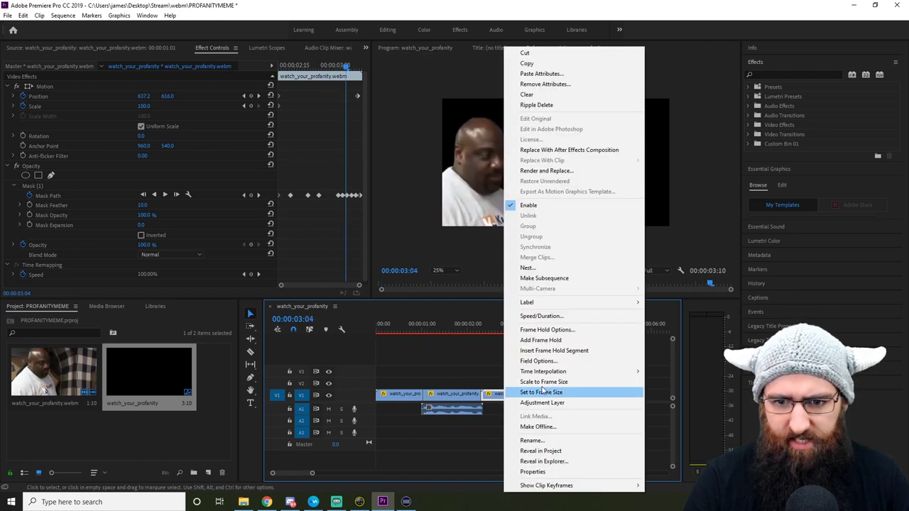
click(541, 316)
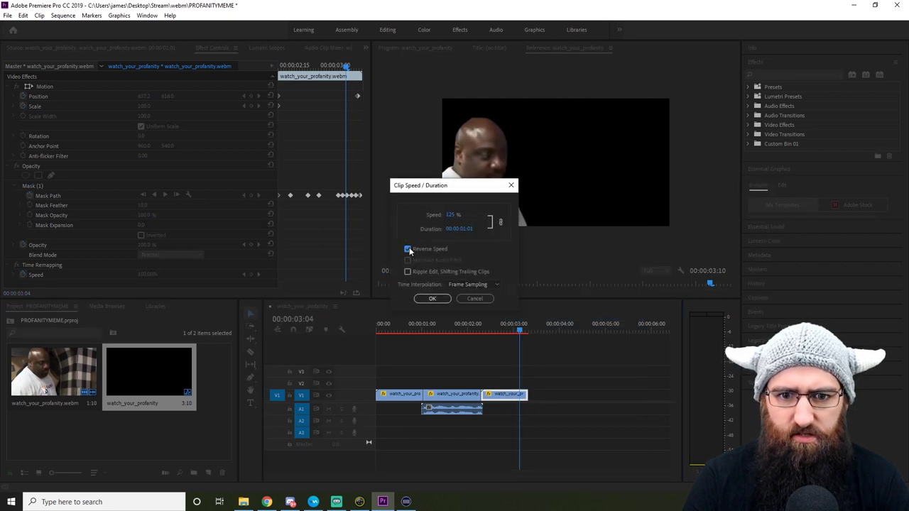
click(433, 298)
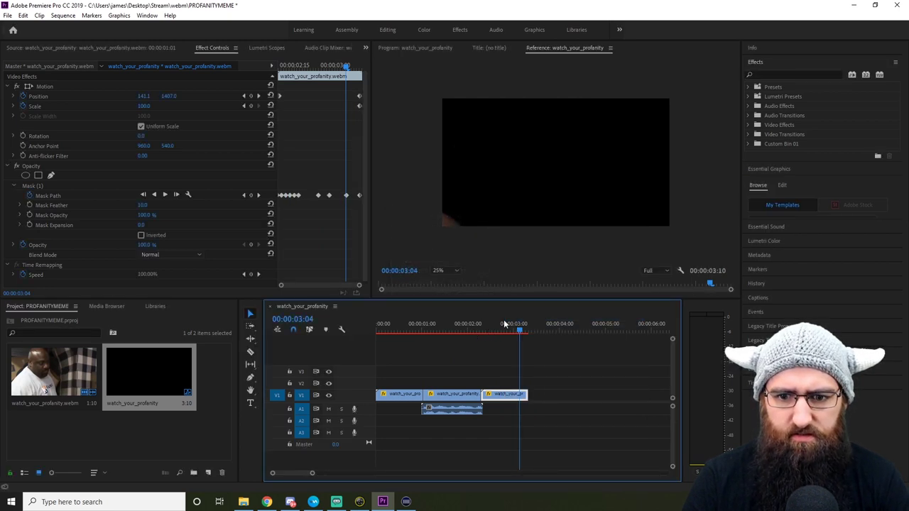
drag(520, 331, 356, 362)
click(356, 363)
key(space)
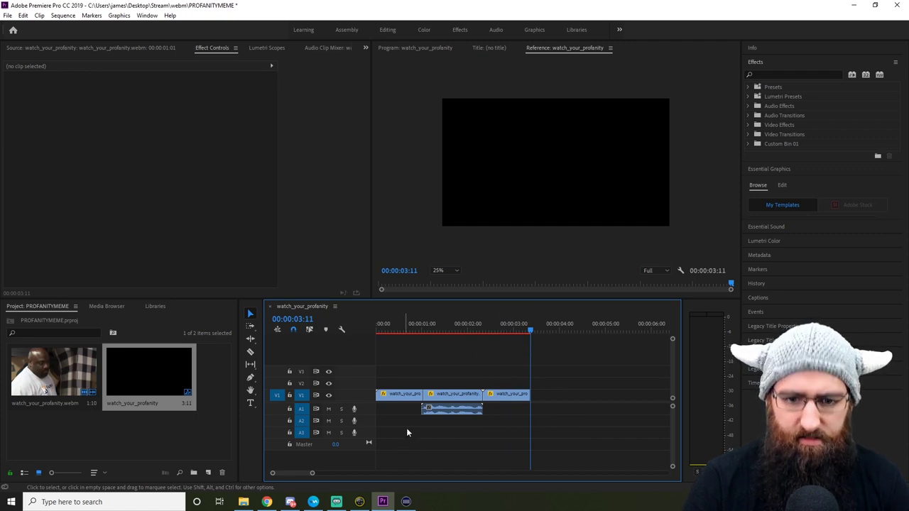
drag(531, 336, 413, 376)
key(space)
key(space)
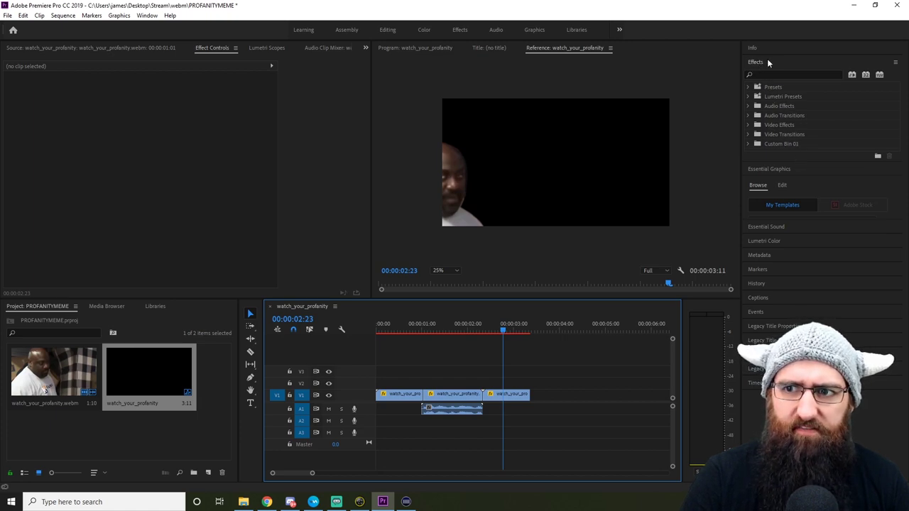
Step: Save the project with Ctrl+S
key(ctrl+s)
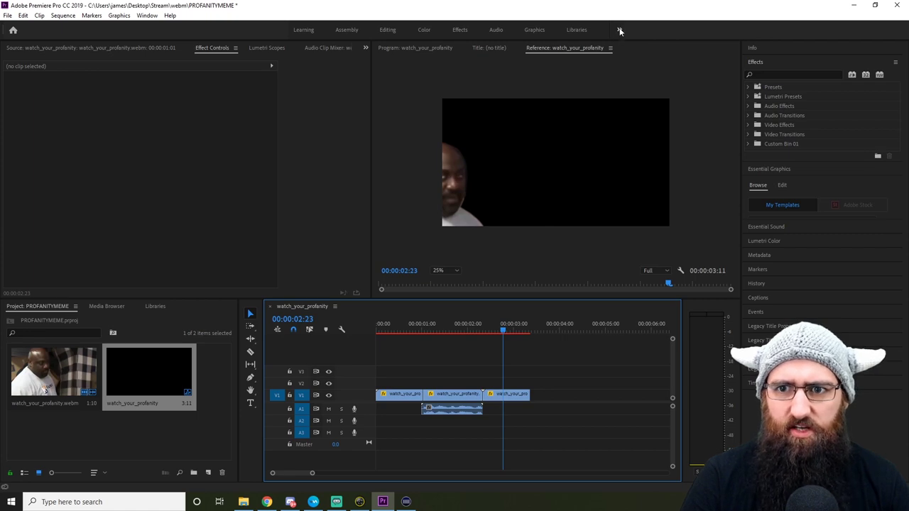
click(619, 29)
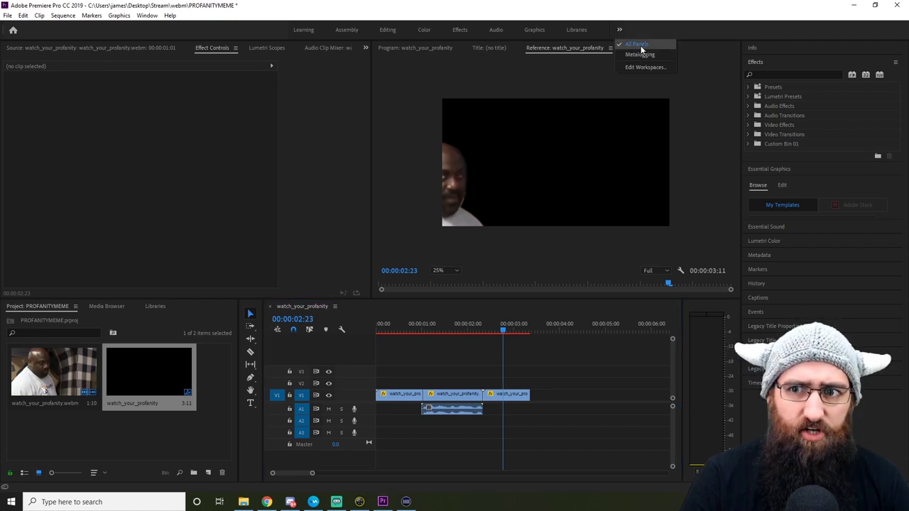
click(811, 27)
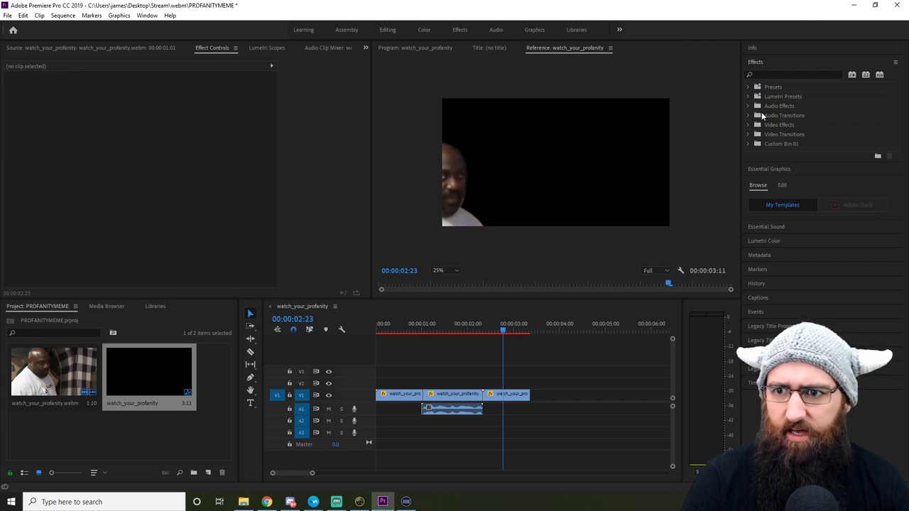
Step: Apply the Crossfade > Exponential Fade audio transition to the start of the A1 clip
click(747, 115)
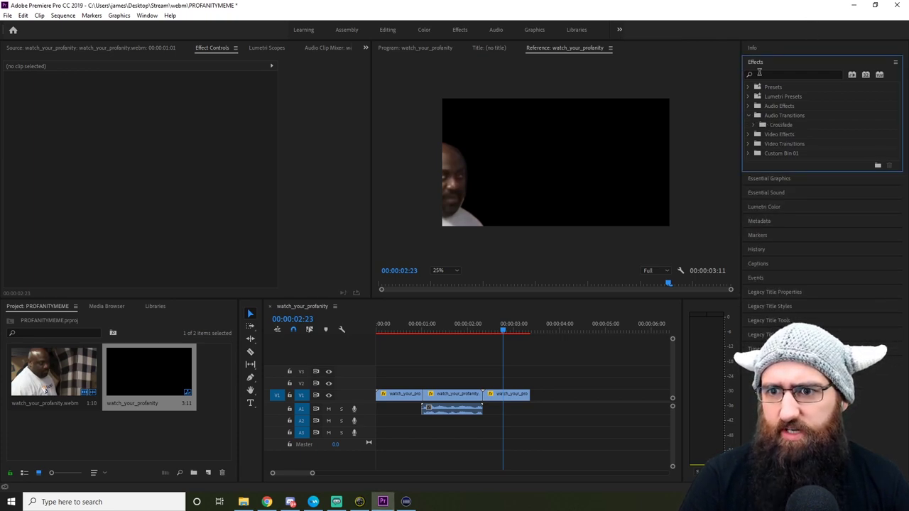
click(772, 196)
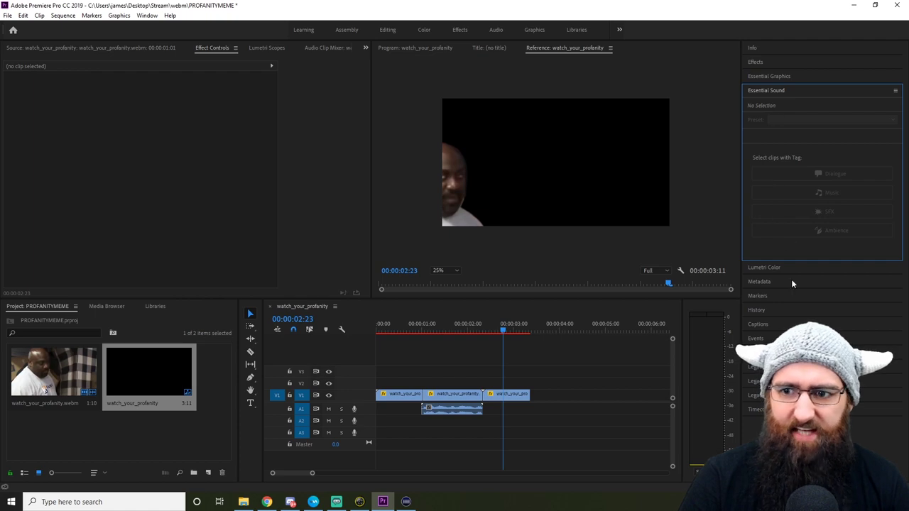
click(753, 61)
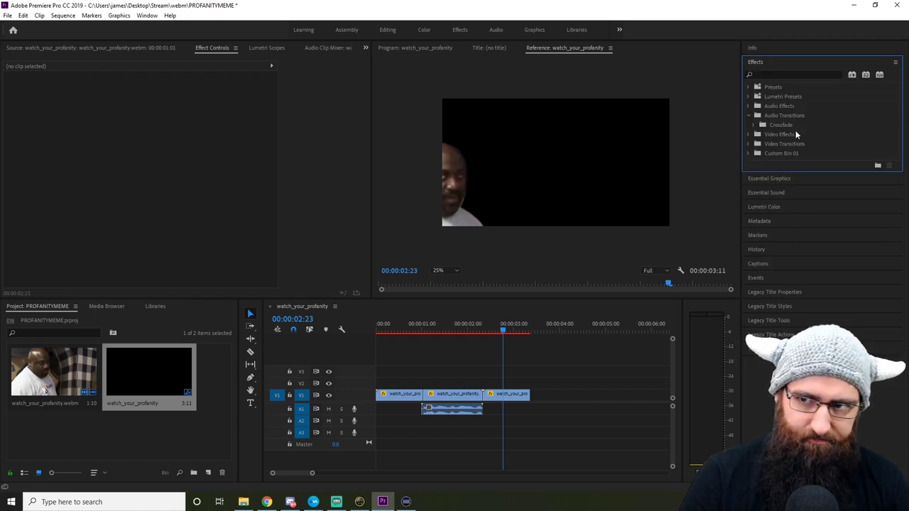
click(755, 124)
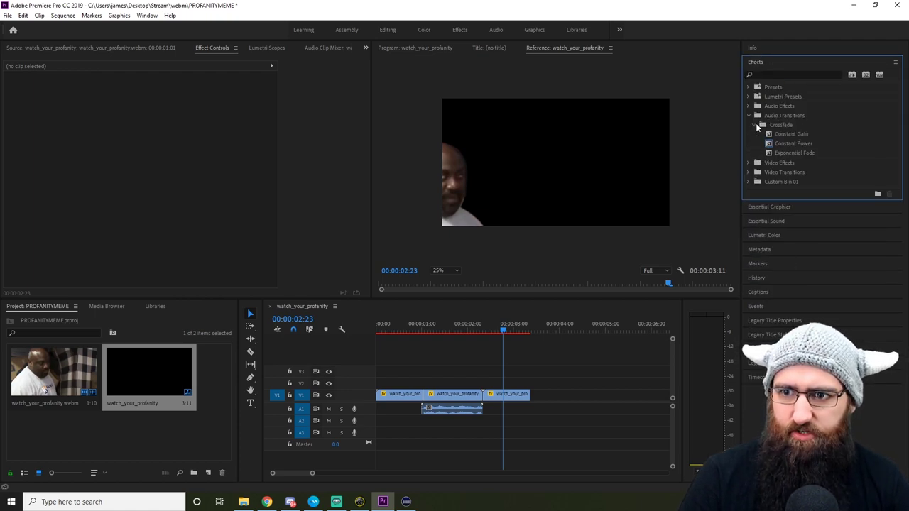
click(788, 153)
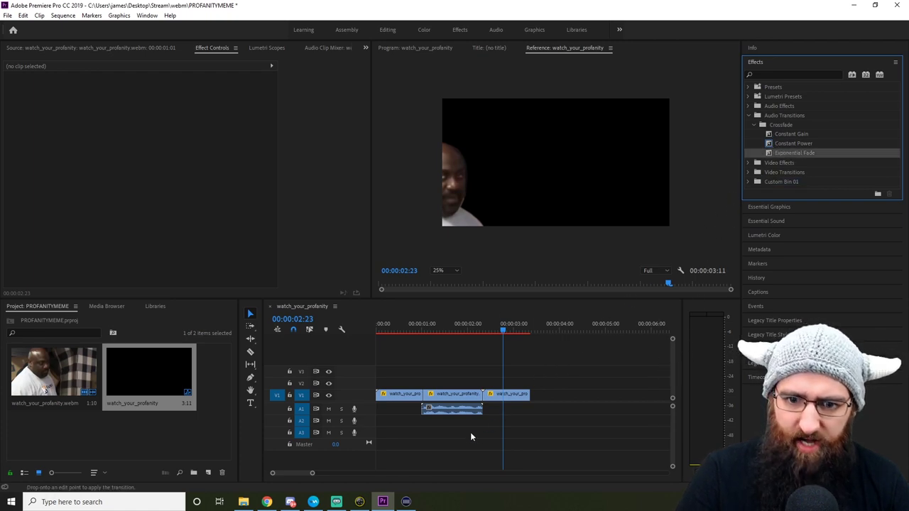
mouse_move(423, 410)
mouse_down()
mouse_move(466, 410)
mouse_move(424, 412)
mouse_up()
Step: Play the sequence from the start to hear the 4-frame fade-in
key(Left)
key(Left)
key(Left)
key(Home)
key(space)
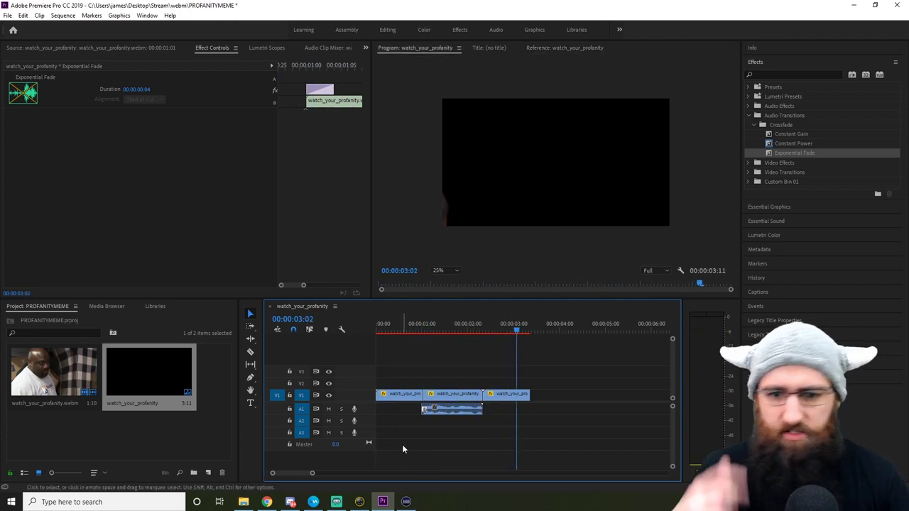
key(space)
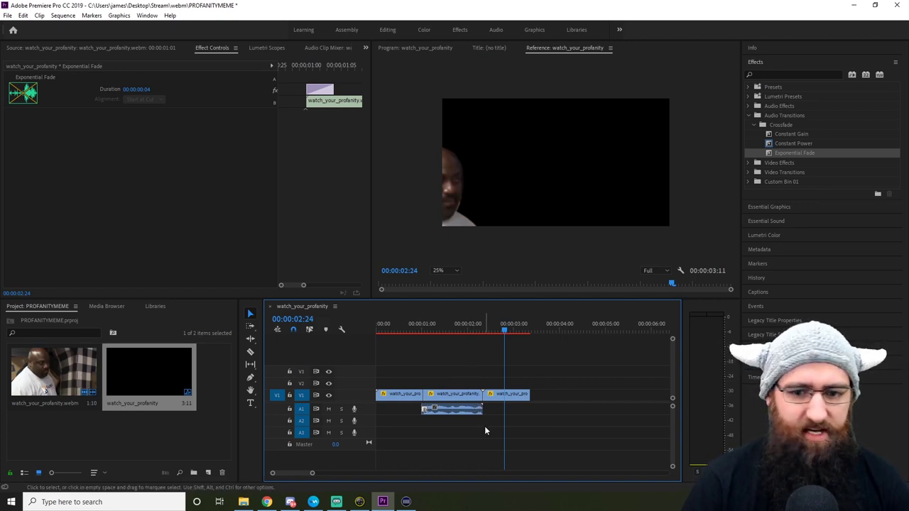
click(244, 502)
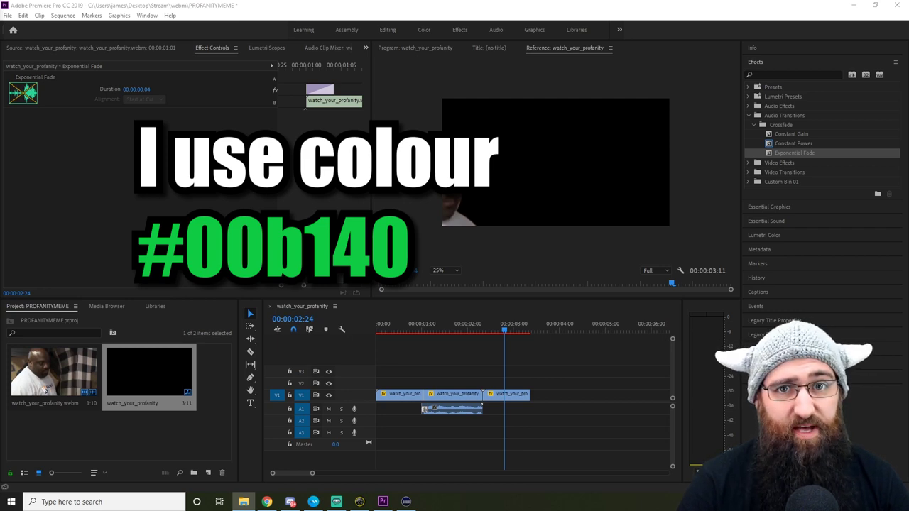
Step: Drop chroma.jpg onto V2 and move the three man clips up to V3
drag(79, 213, 460, 342)
drag(419, 386, 371, 389)
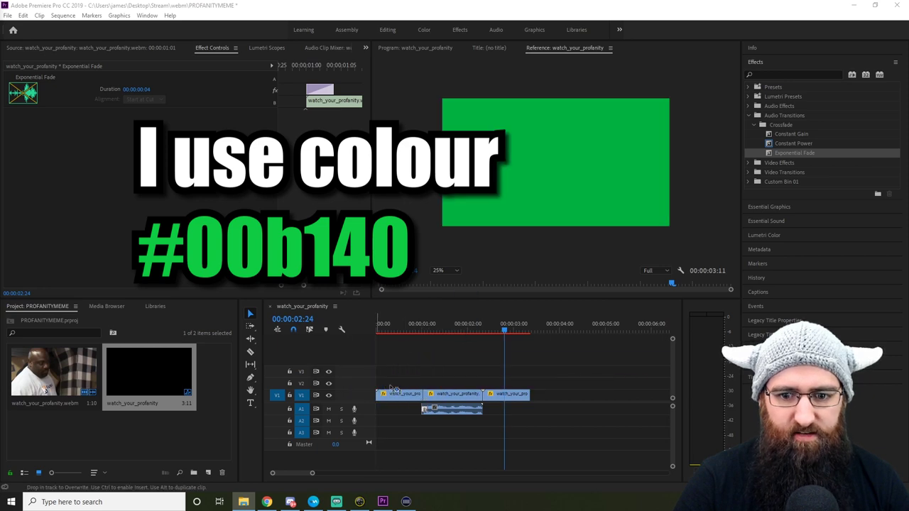
drag(396, 389, 406, 371)
drag(445, 401, 445, 371)
drag(499, 394, 495, 371)
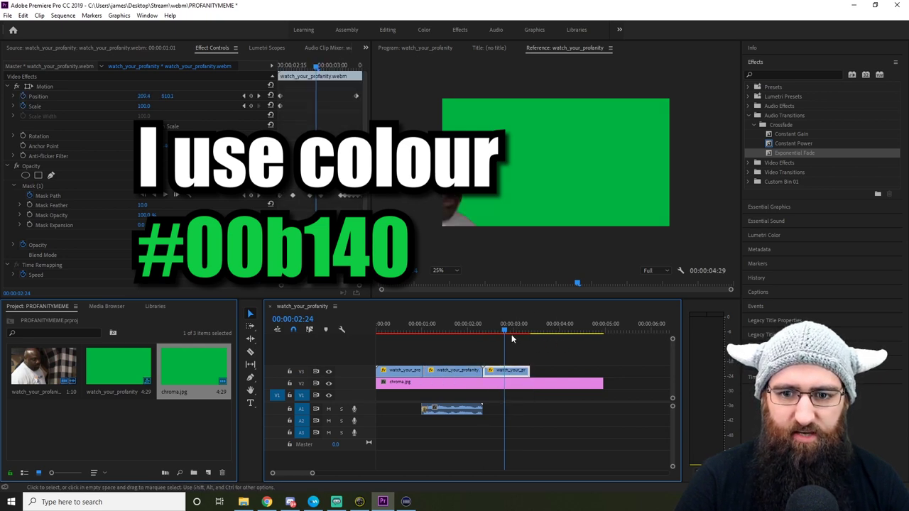
Step: Play the sequence over the green chroma.jpg background
key(space)
key(space)
key(Home)
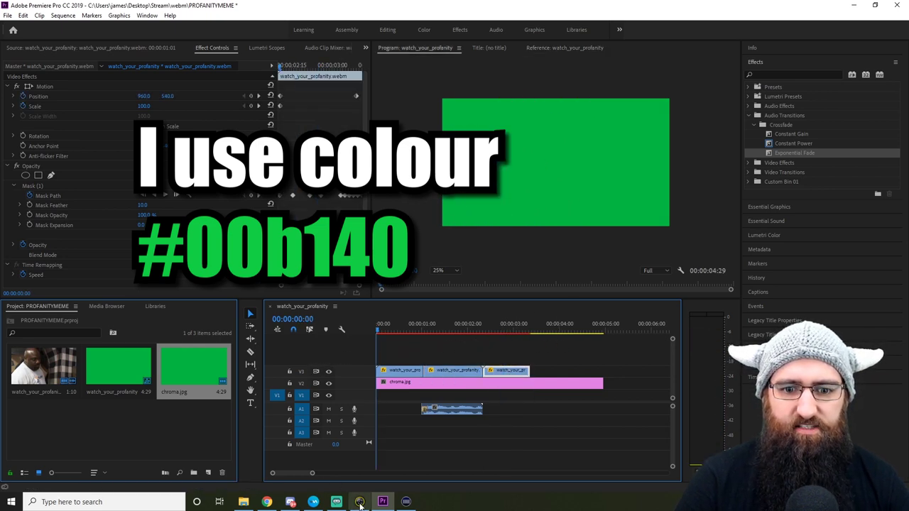
key(space)
mouse_move(360, 504)
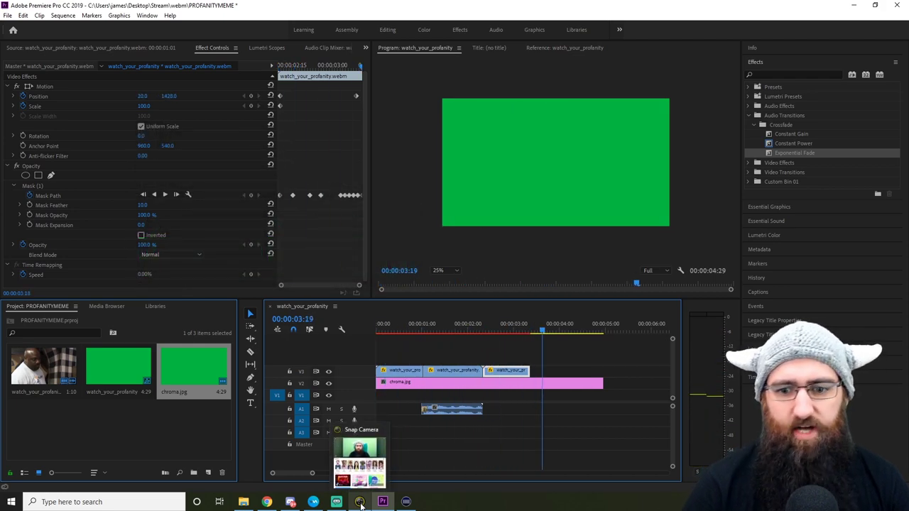
key(space)
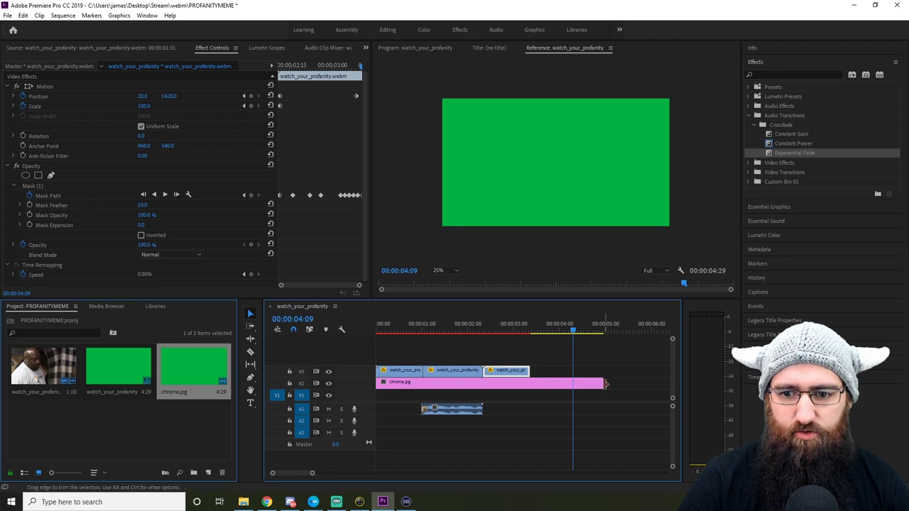
Step: Trim the chroma.jpg image's end to 00:00:03:10, where the clips end
drag(601, 383, 530, 398)
click(448, 329)
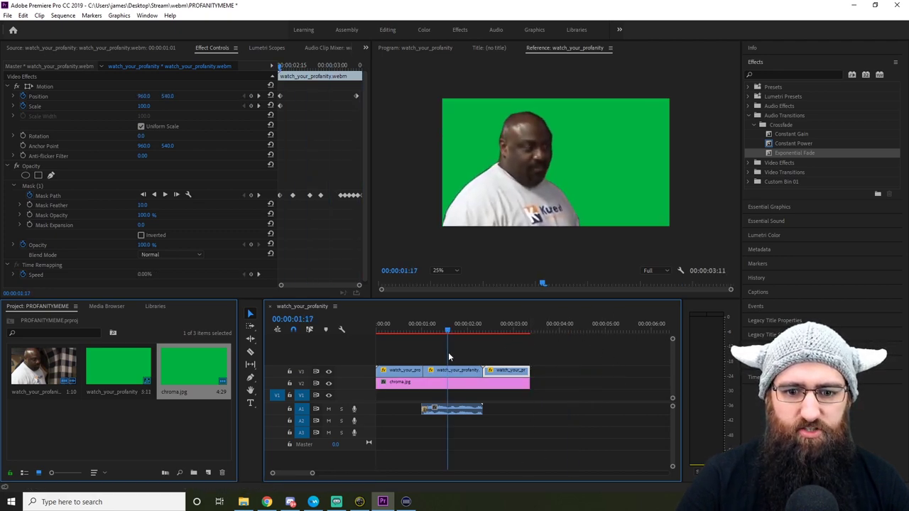
key(Right)
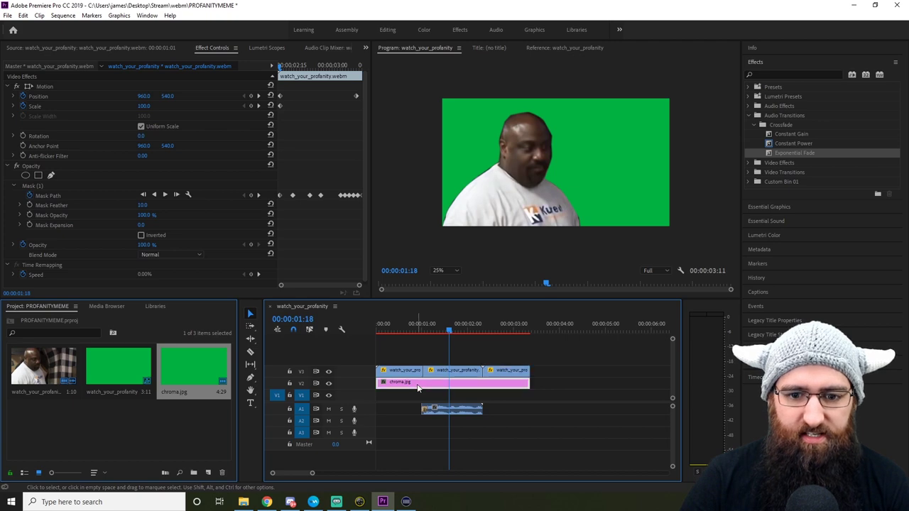
click(455, 385)
Step: Delete the green chroma.jpg clip from V2 and return the playhead to the sequence start
key(Delete)
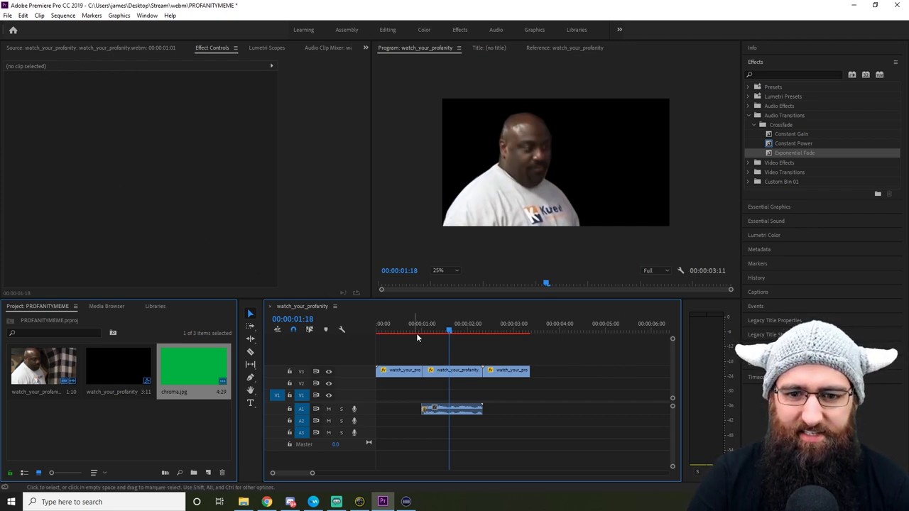
drag(451, 330, 350, 344)
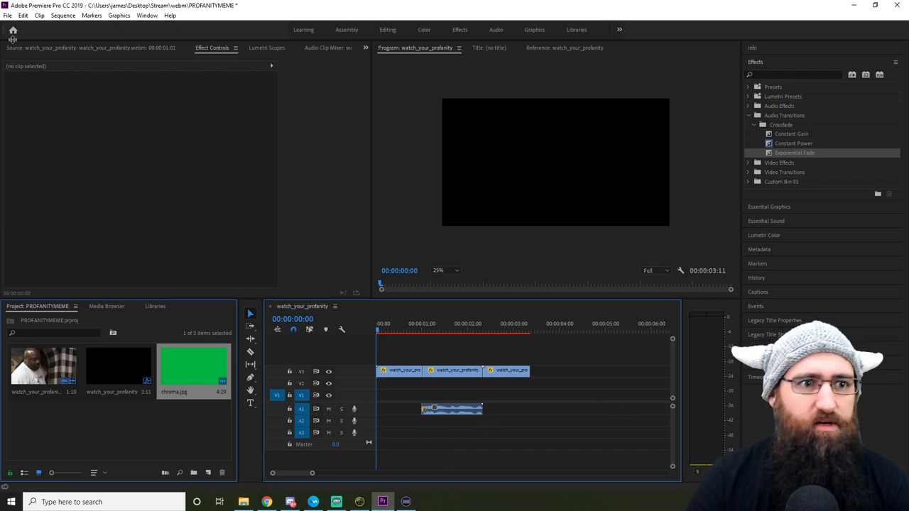
Step: Open File > Export > Media for the watch_your_profanity sequence
click(9, 16)
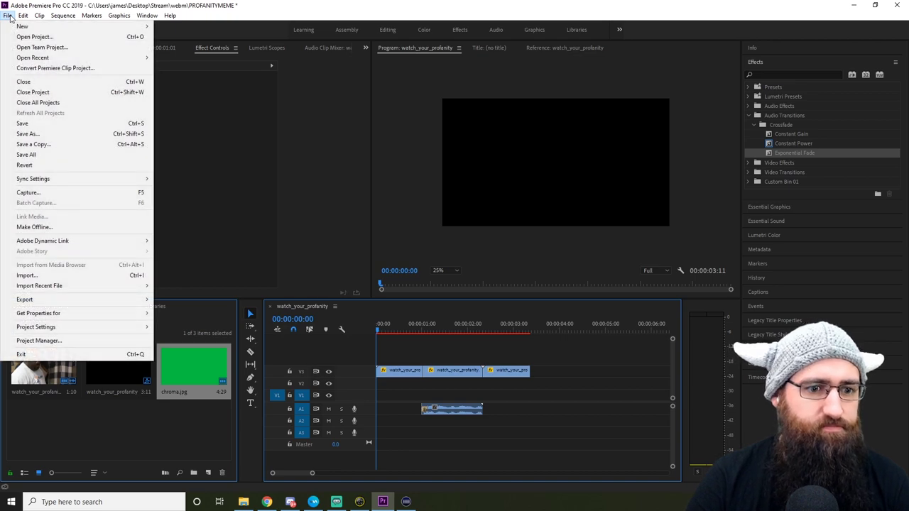
mouse_move(41, 303)
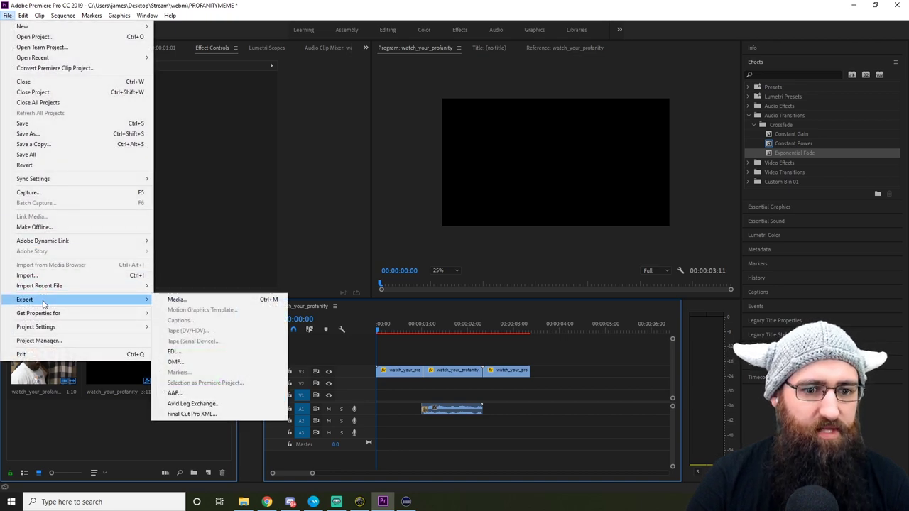
click(176, 298)
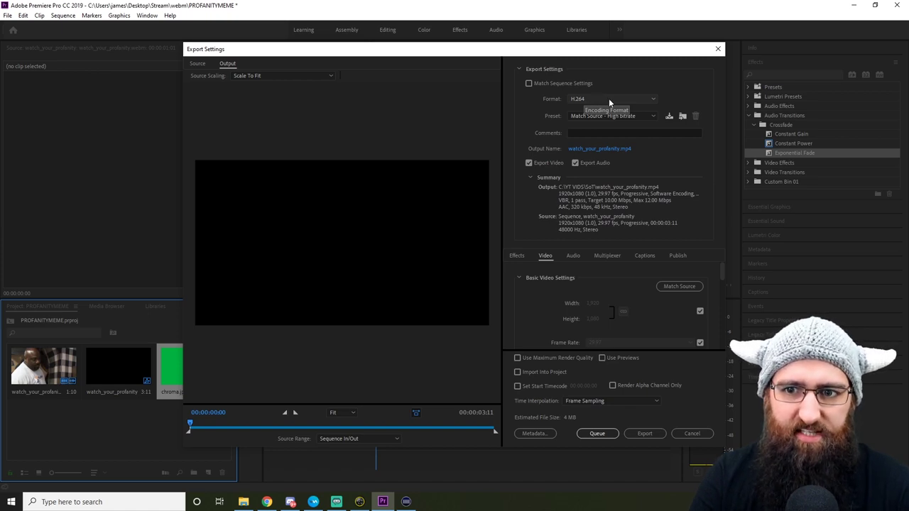
click(609, 149)
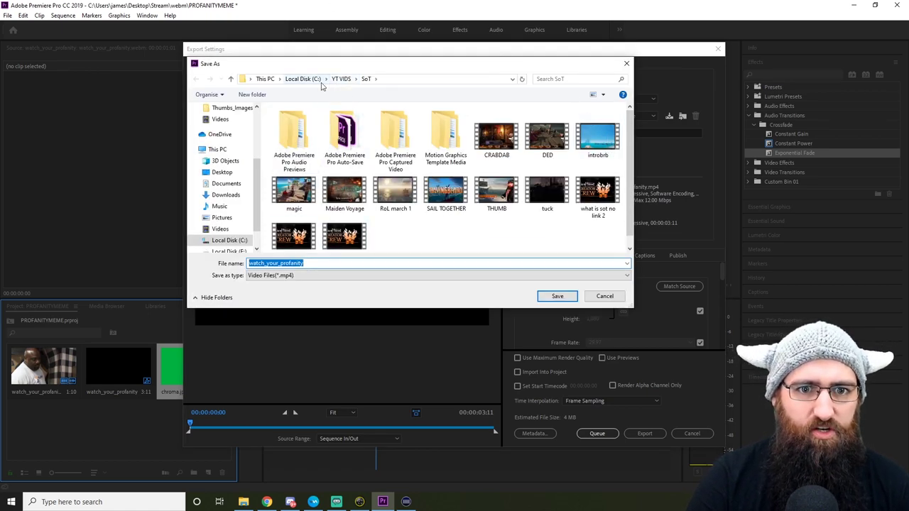
click(232, 108)
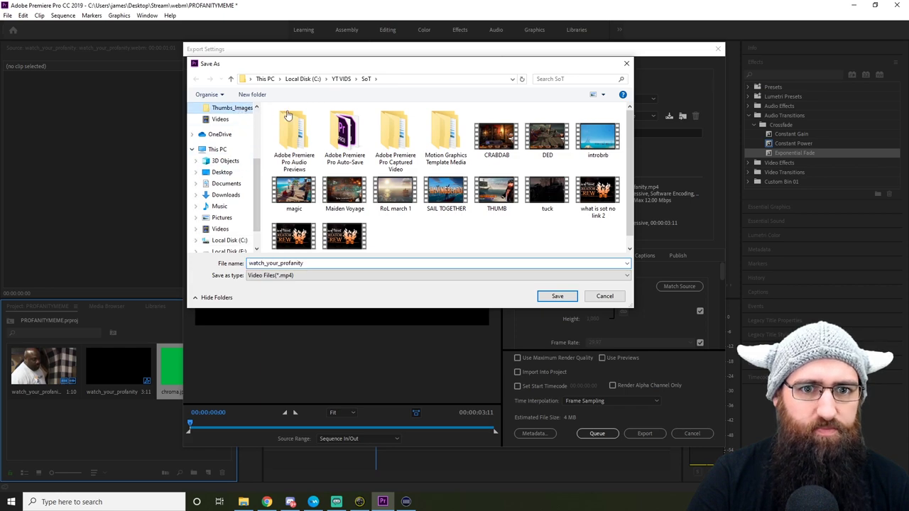
click(326, 79)
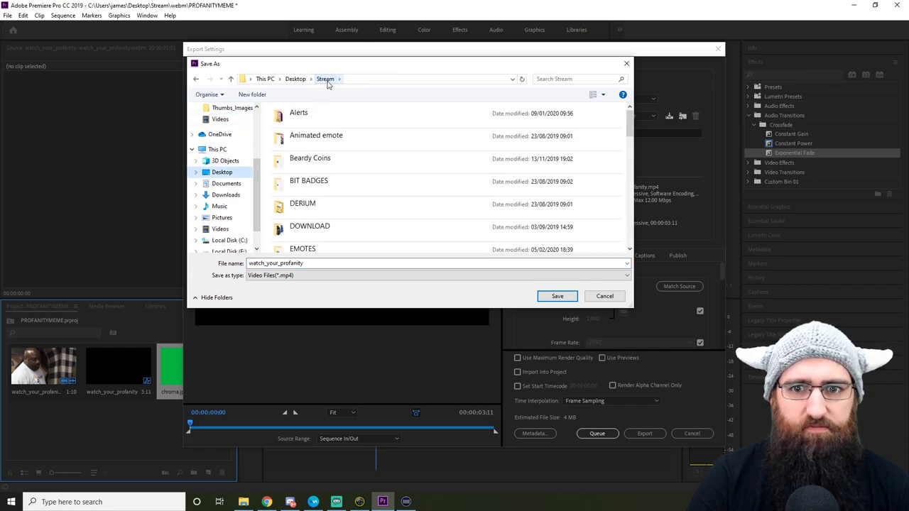
scroll(339, 223, down, 5)
click(339, 223)
double_click(326, 222)
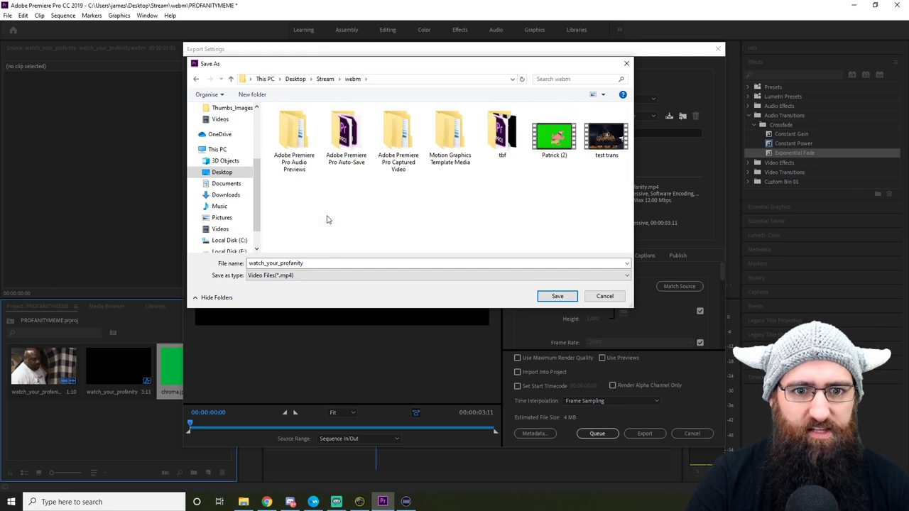
click(320, 264)
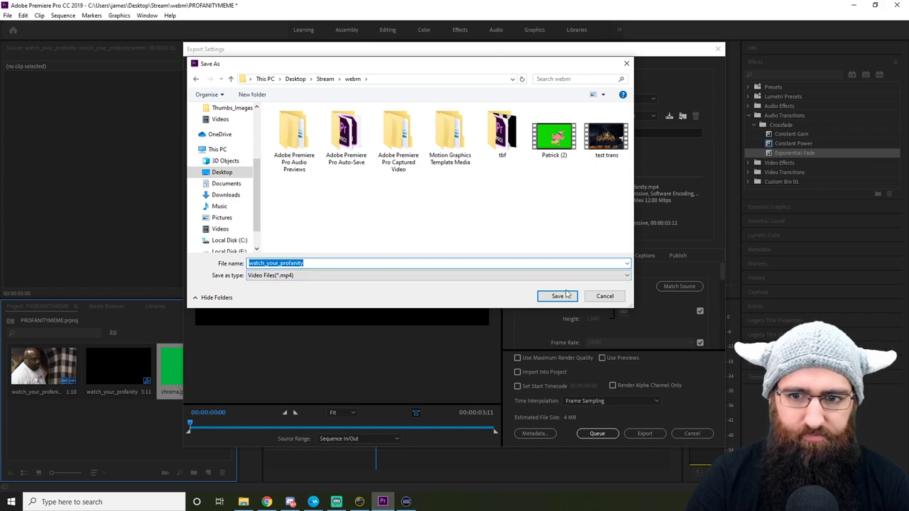
click(588, 299)
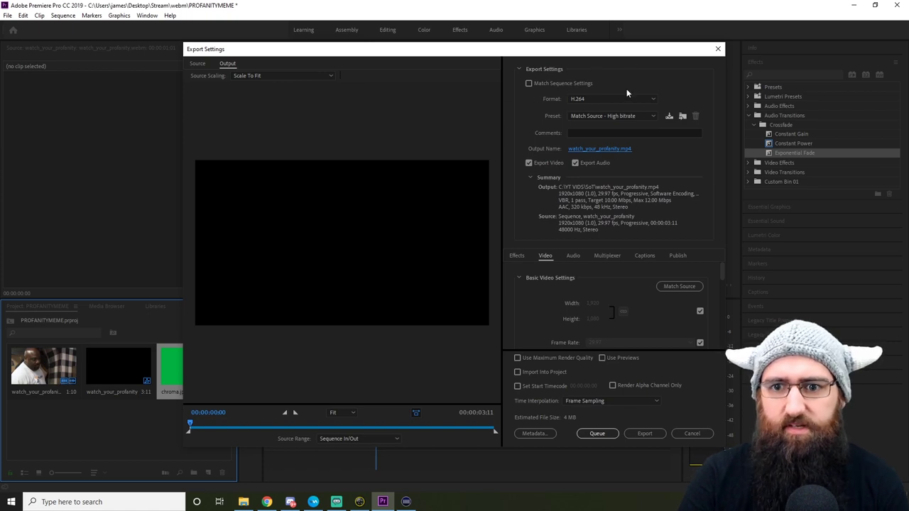
Step: Switch the export format to WebM and browse to the Desktop > Stream > webm folder
click(599, 101)
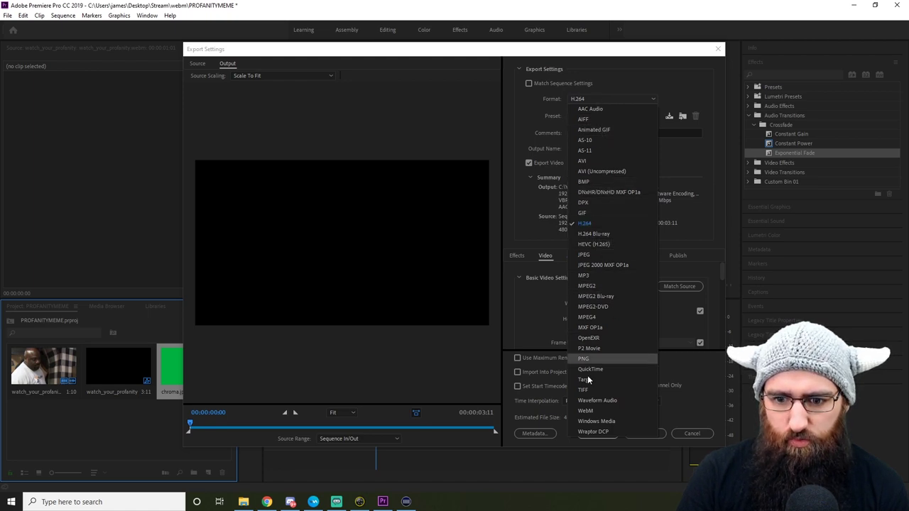
click(589, 411)
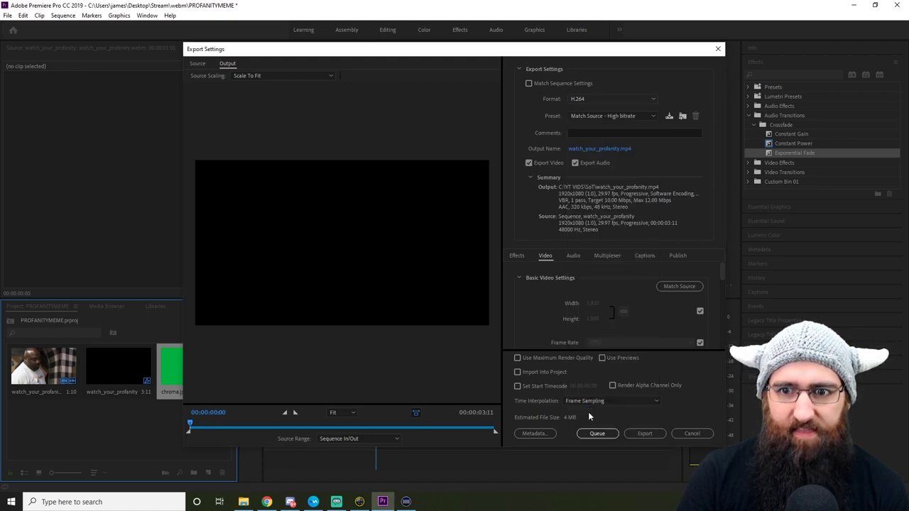
click(615, 150)
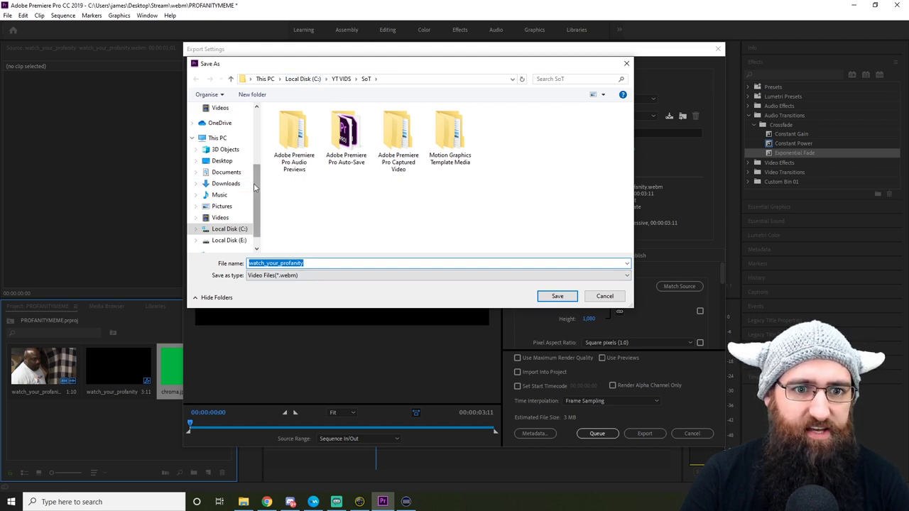
scroll(235, 170, up, 3)
click(238, 205)
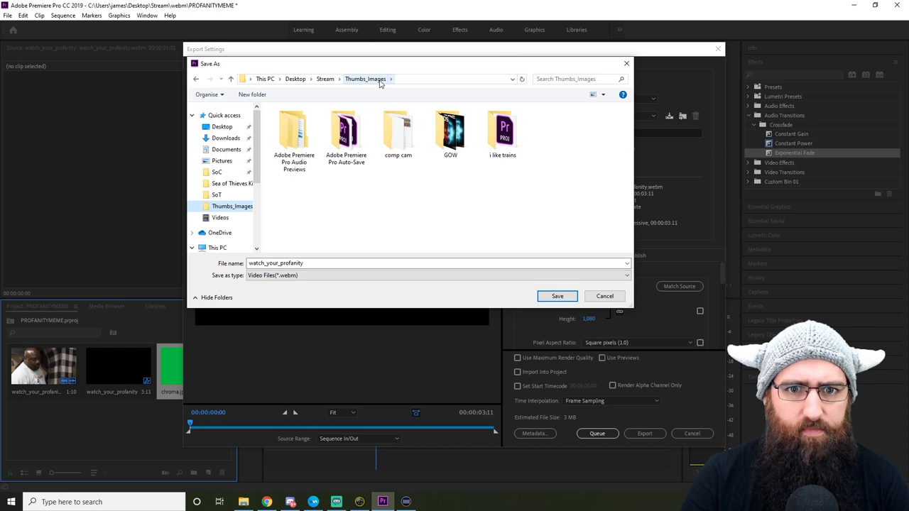
click(323, 80)
scroll(339, 178, down, 5)
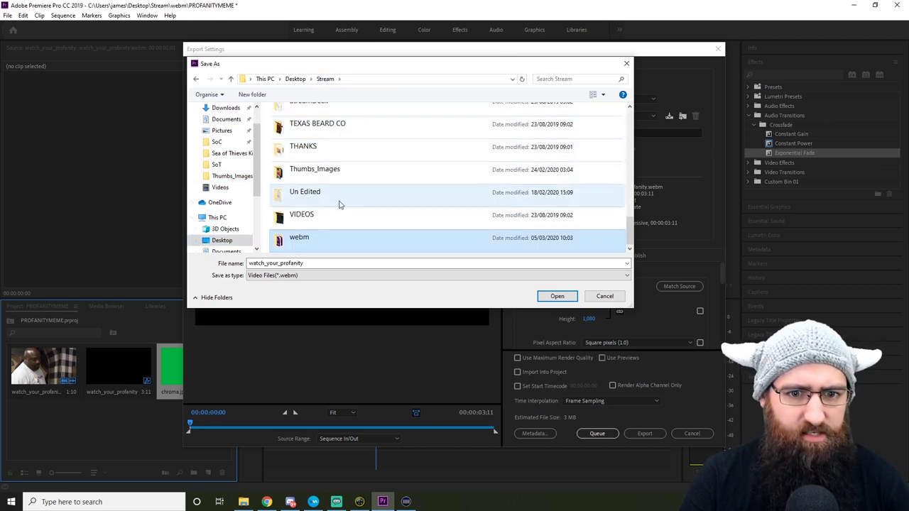
double_click(312, 239)
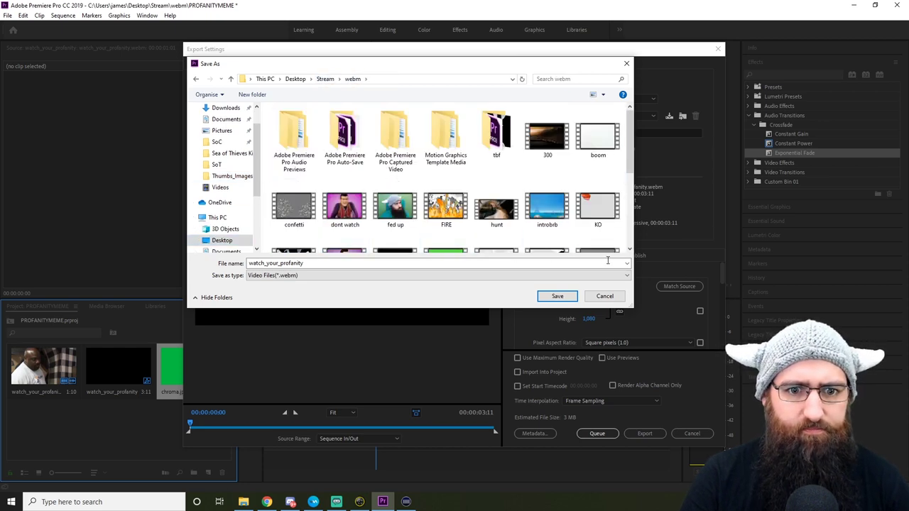
Step: Save the output as watch_your_profanity2.webm rather than replacing the existing file
click(558, 296)
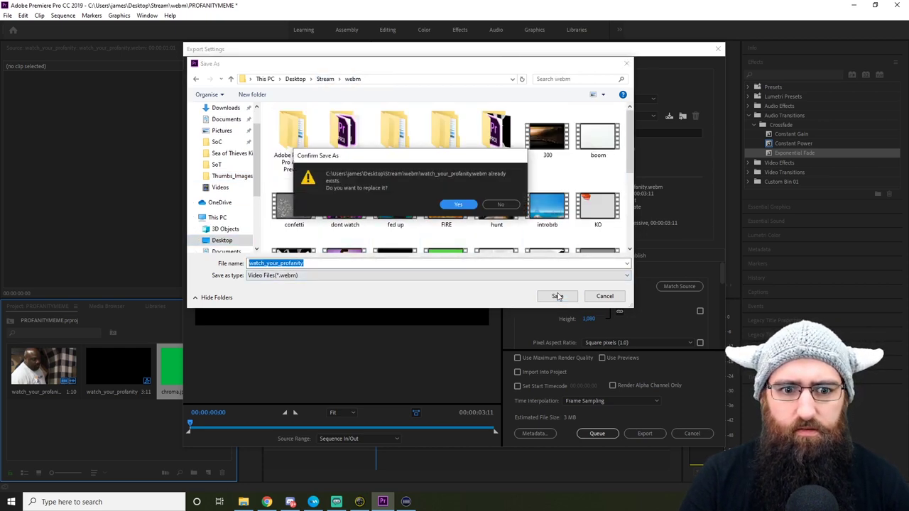
click(501, 205)
click(349, 263)
text(2)
click(550, 296)
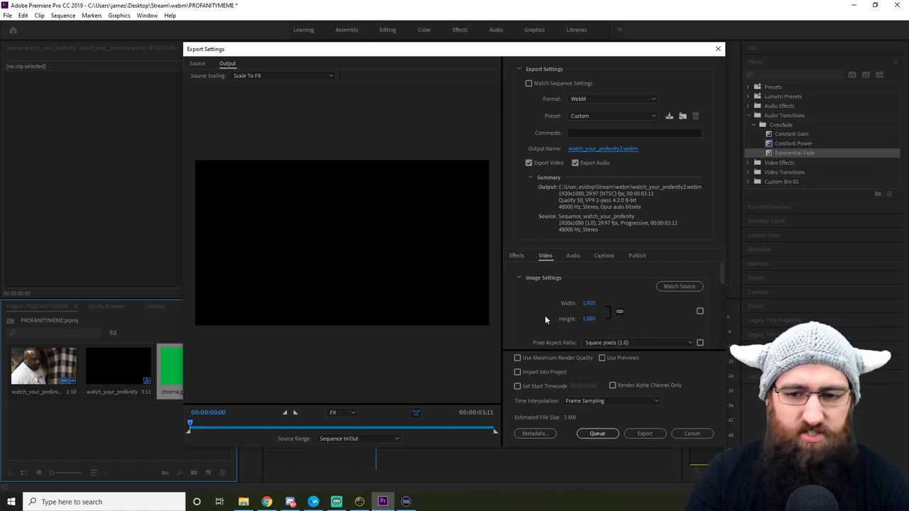
Step: Tick Include Alpha Channel in the Video codec settings and export watch_your_profanity2.webm
scroll(531, 307, down, 3)
scroll(527, 307, down, 1)
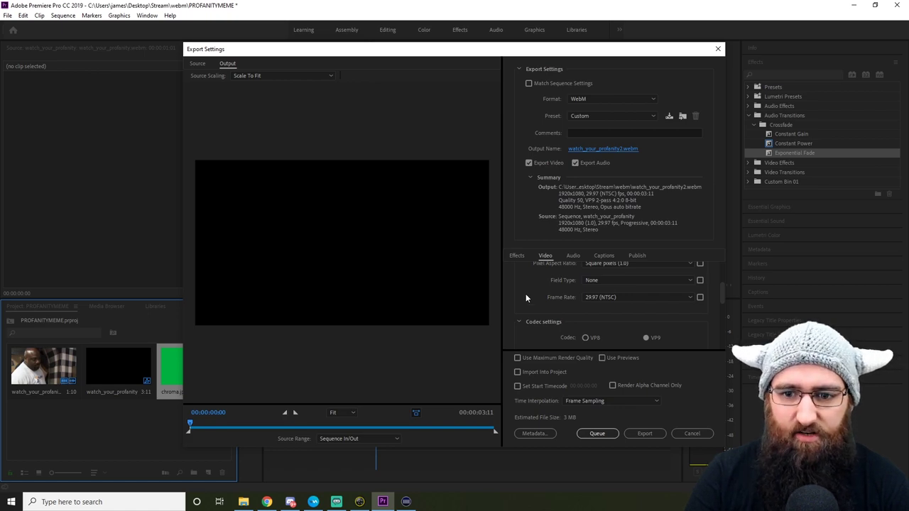
scroll(525, 294, down, 3)
scroll(526, 294, down, 2)
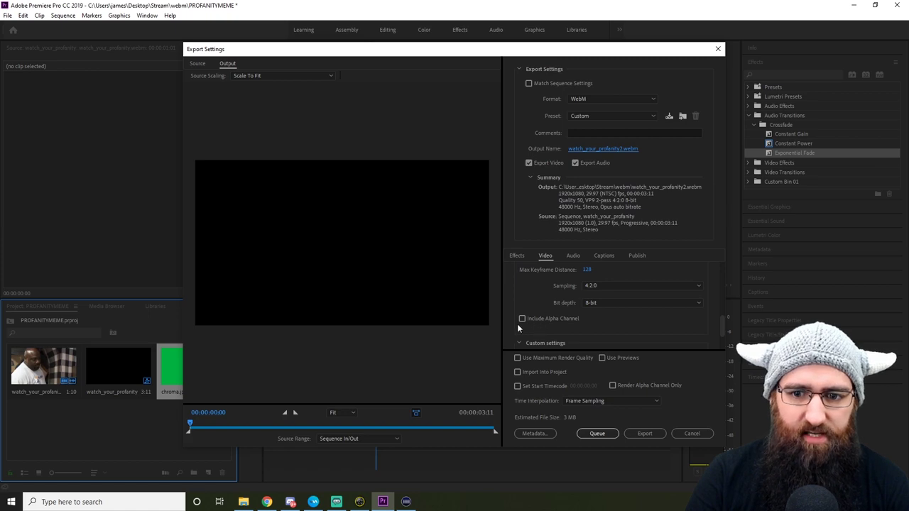
click(523, 320)
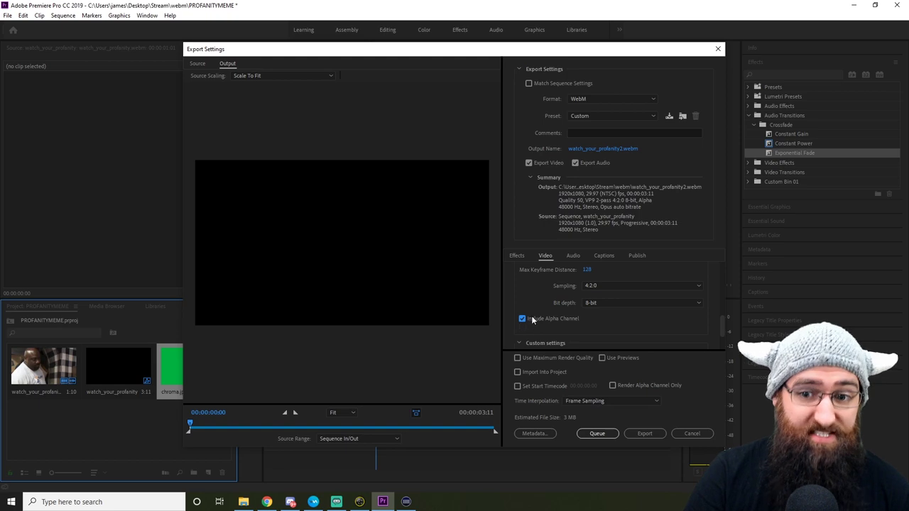
click(638, 437)
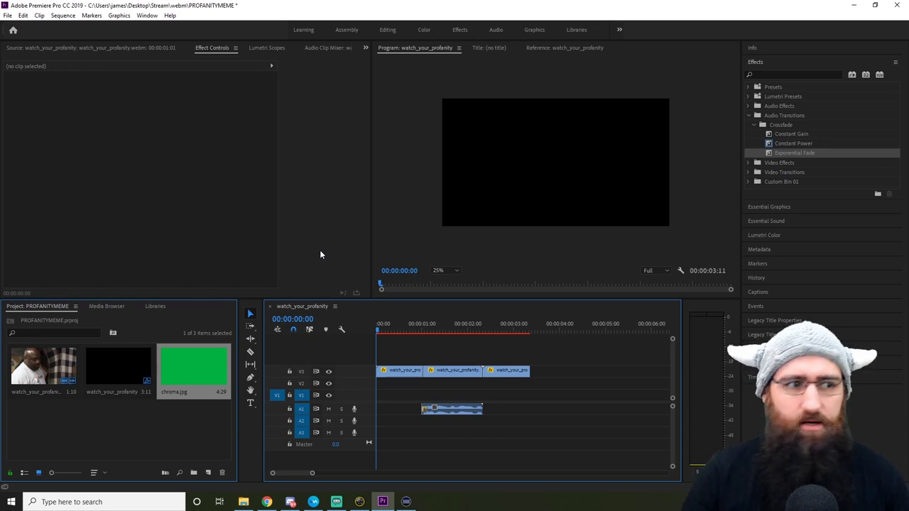
Step: In Streamlabs OBS, choose Media Source as the type for a new scene source
click(337, 501)
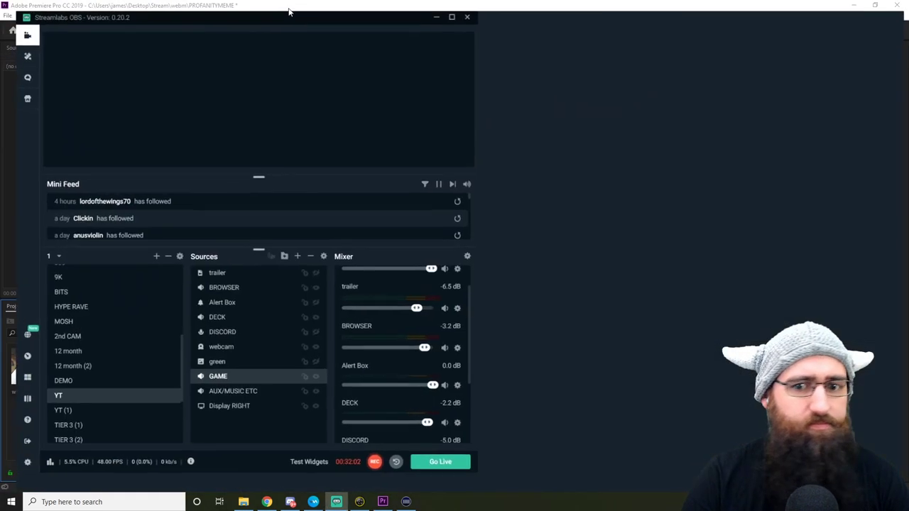
mouse_move(359, 501)
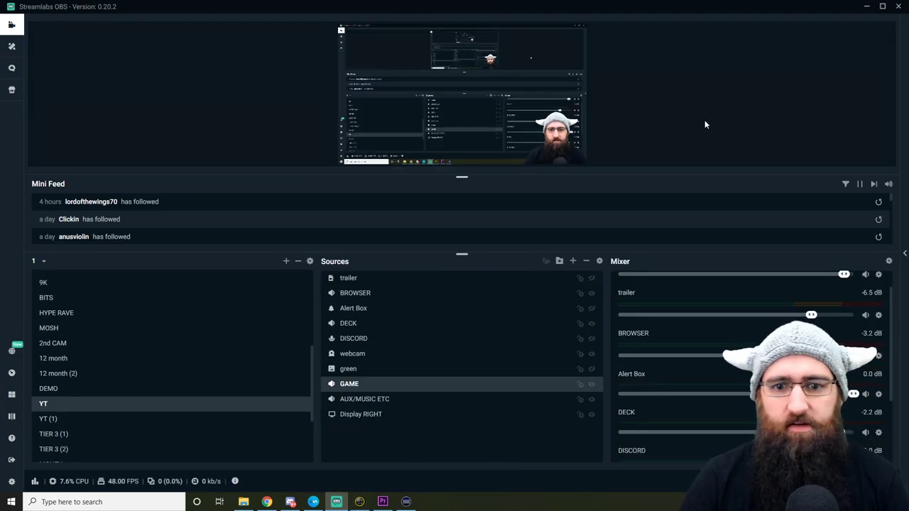
click(573, 262)
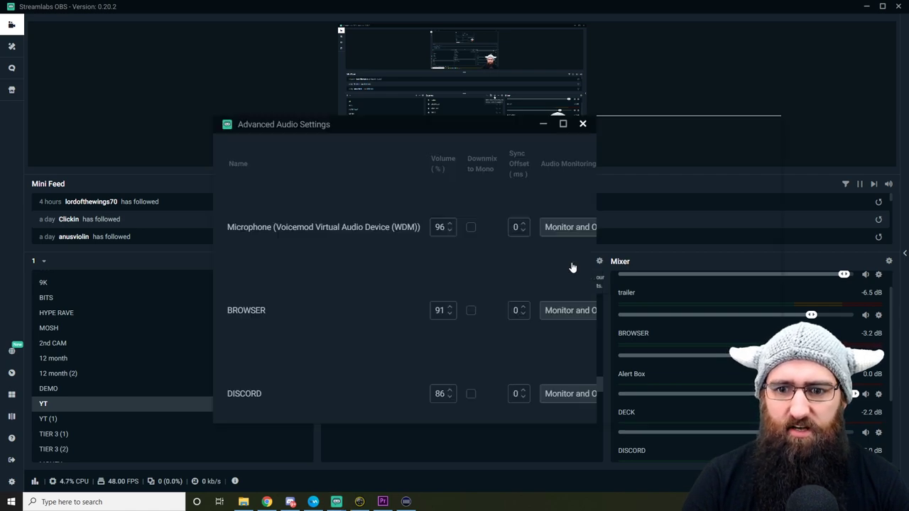
click(297, 264)
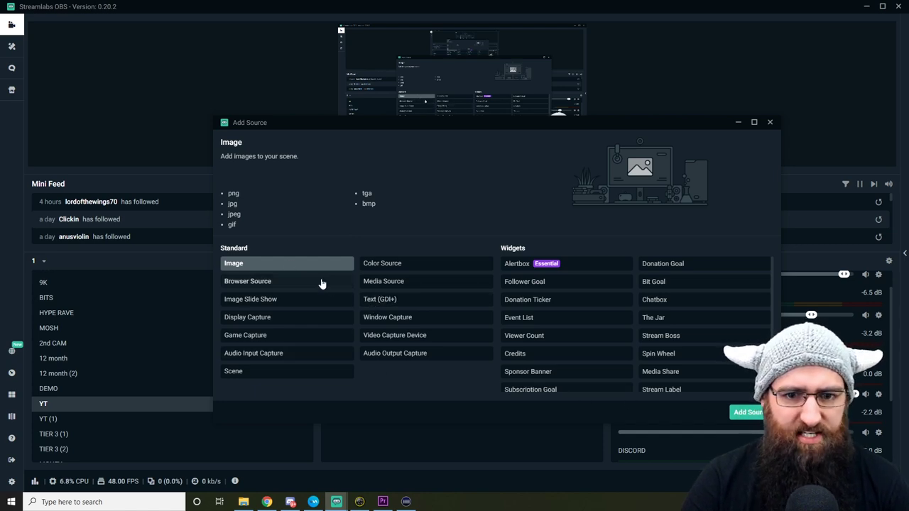
click(391, 281)
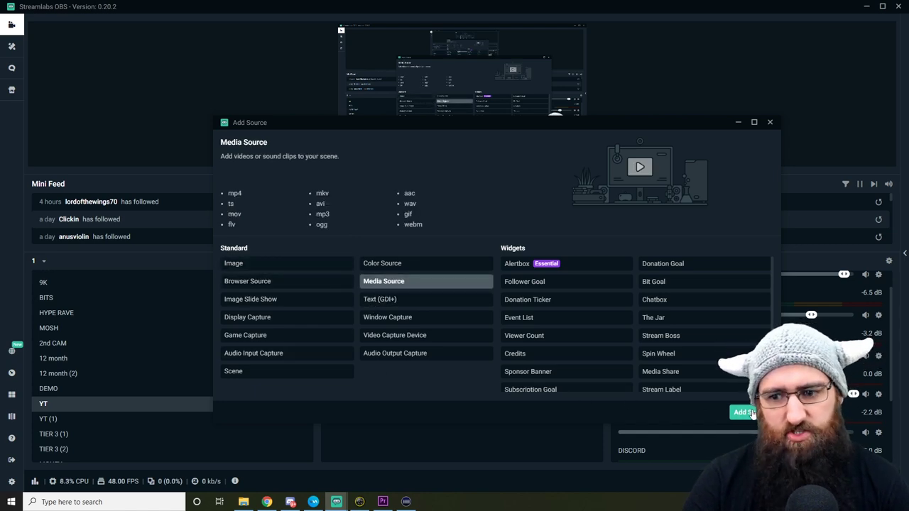
key(Return)
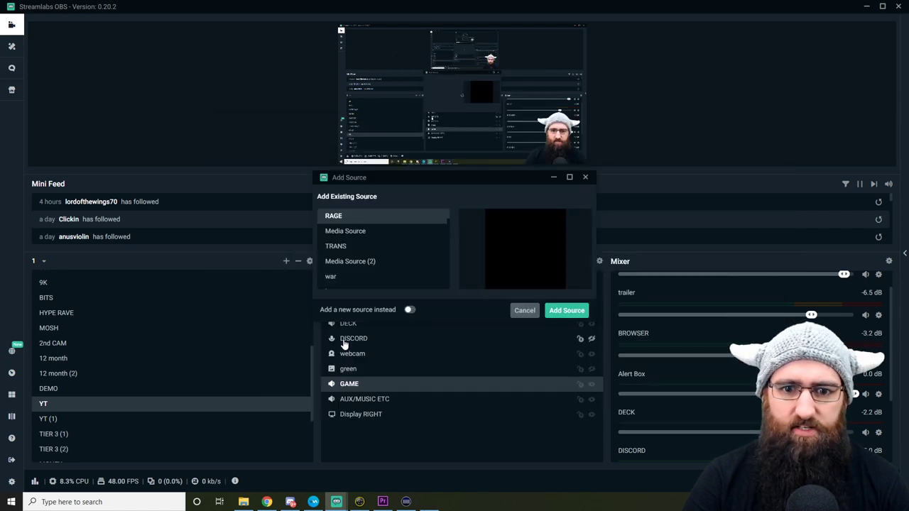
Step: Create it as a new source named WATCHIT and add it to the scene
click(410, 310)
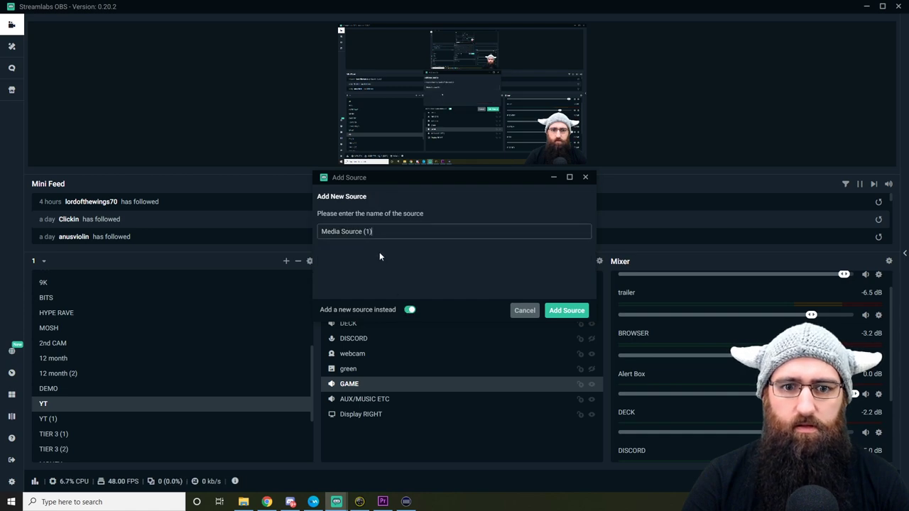
triple_click(344, 231)
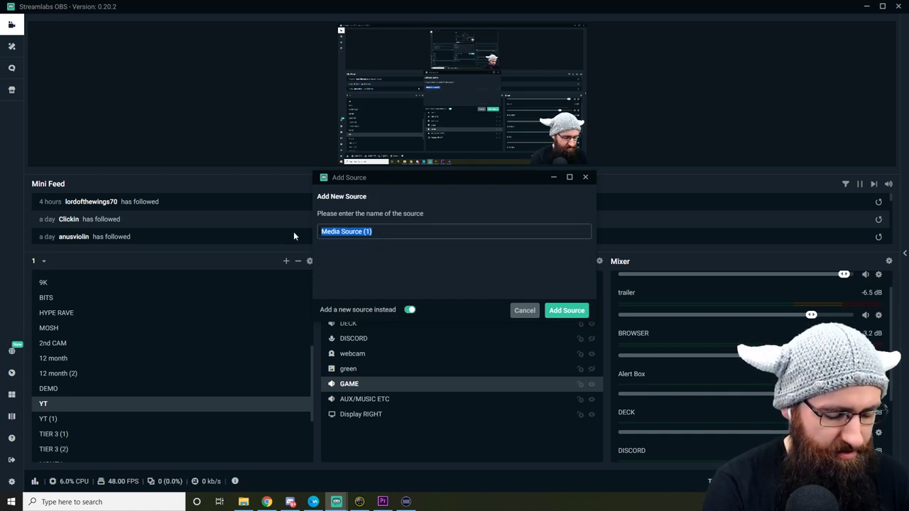
text(WATCHIT)
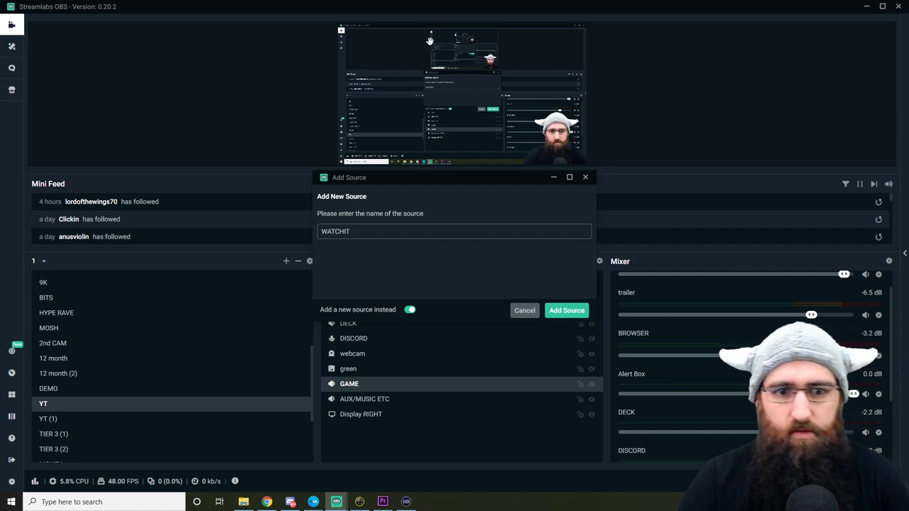
click(572, 316)
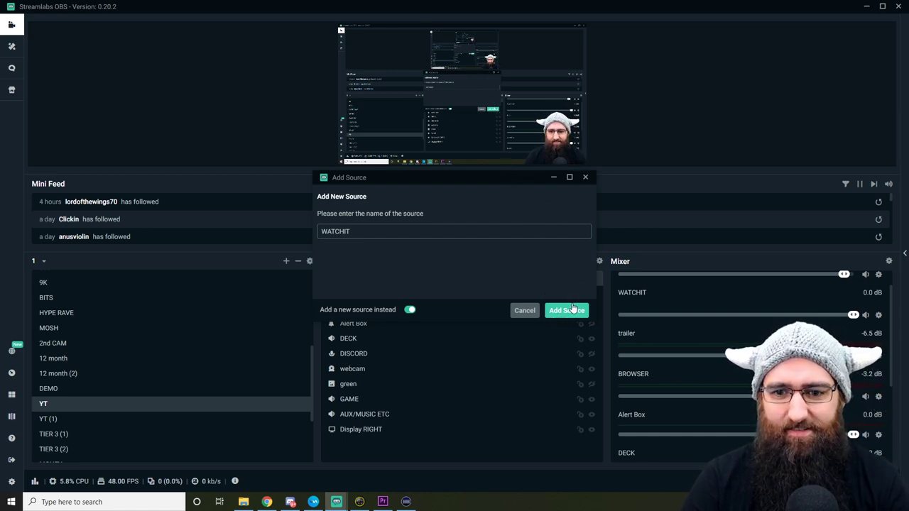
key(Return)
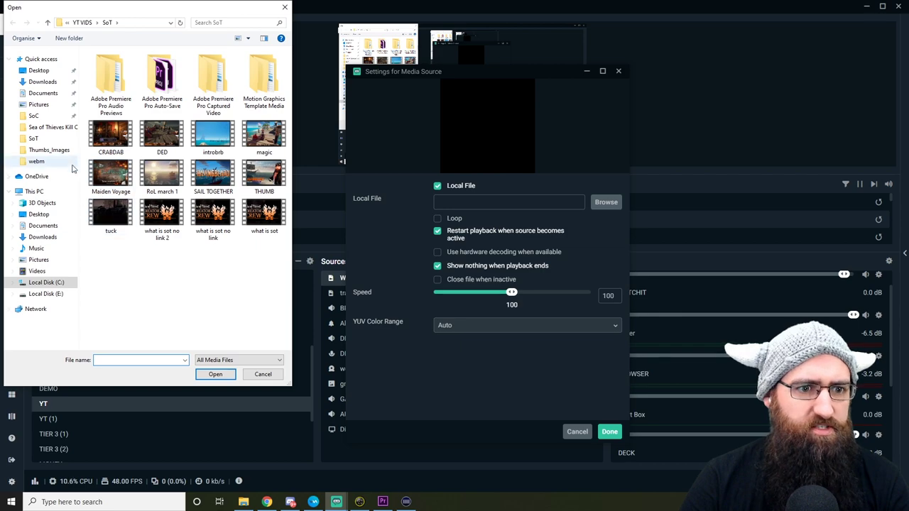
Step: Browse to Stream > webm and load watch_your_profanity2 as WATCHIT's media file
click(54, 150)
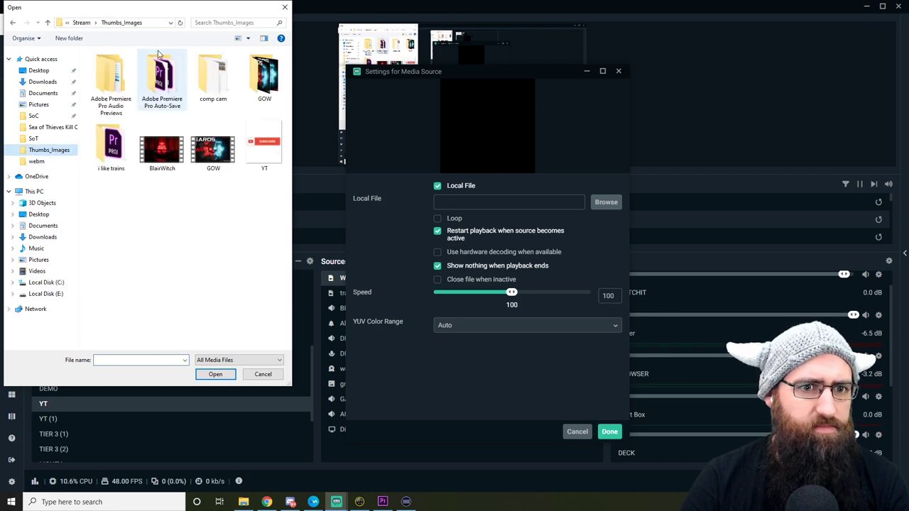
click(82, 22)
scroll(143, 133, down, 2)
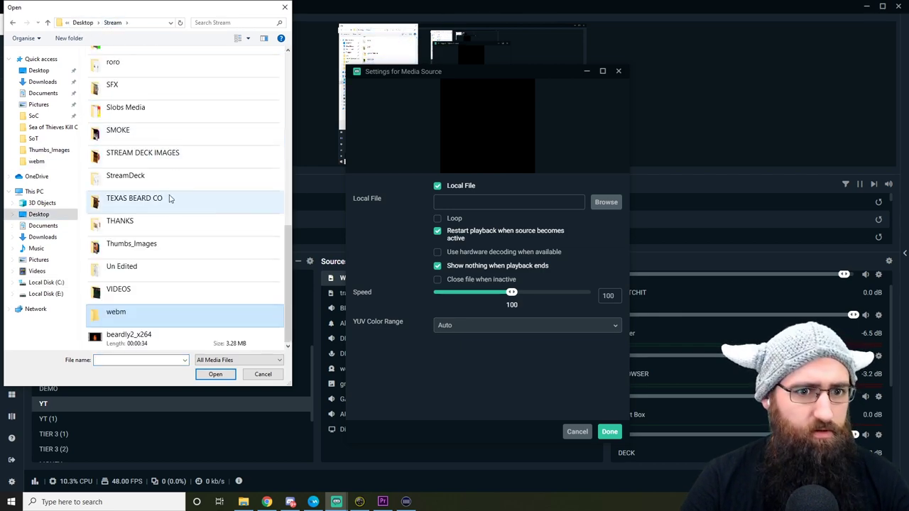
double_click(152, 321)
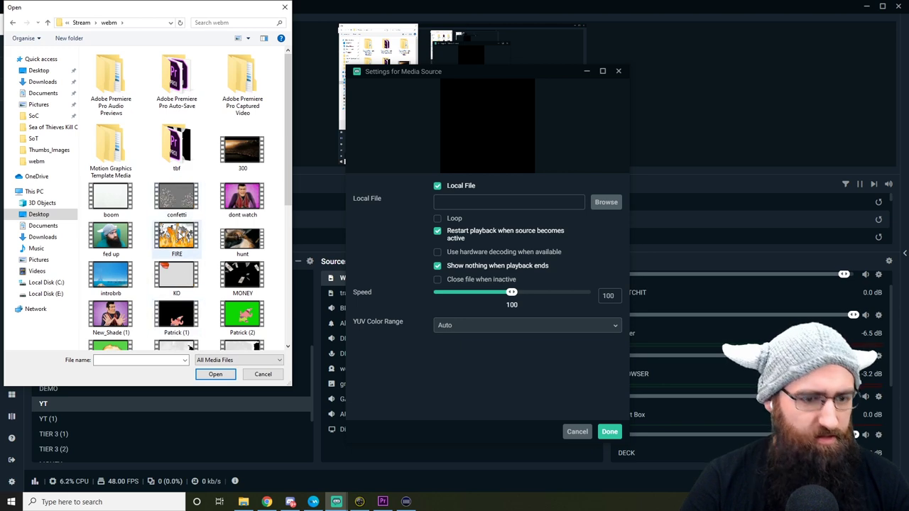
scroll(190, 334, down, 3)
click(111, 282)
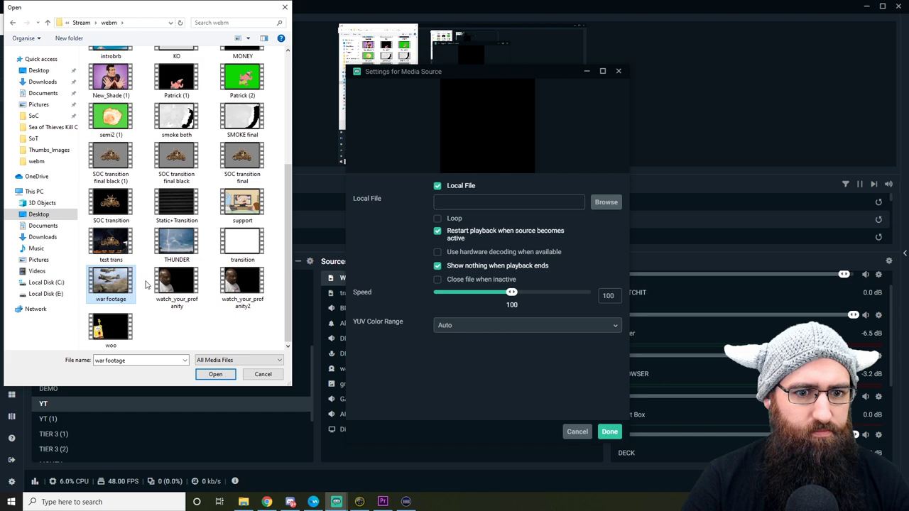
click(186, 281)
key(Right)
key(Down)
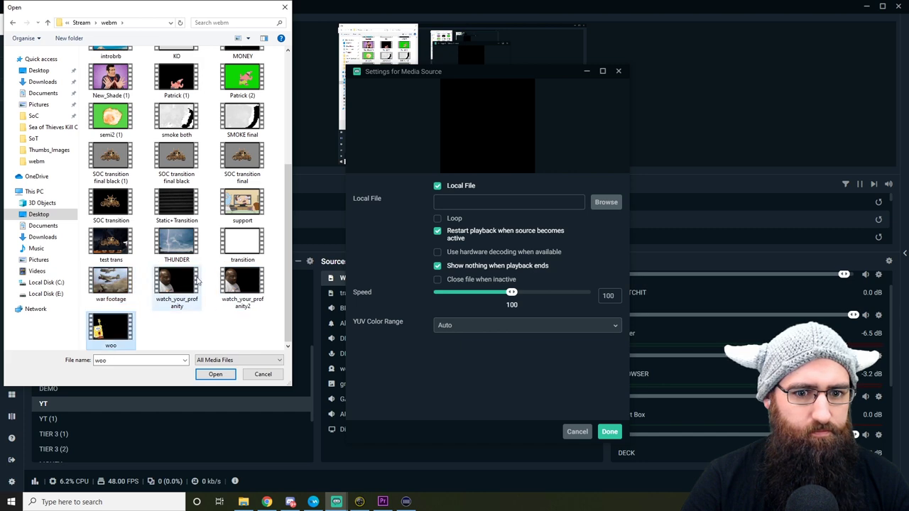
click(246, 281)
double_click(246, 281)
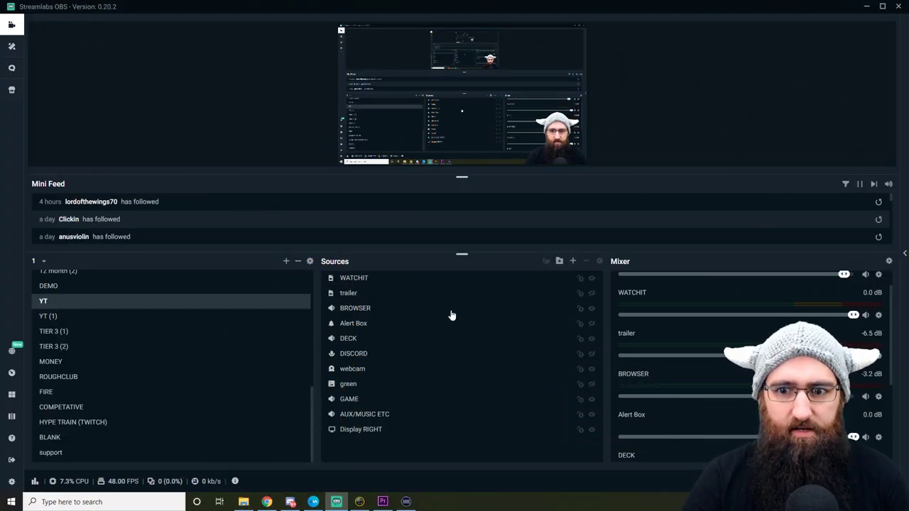
Step: Set WATCHIT's Audio Monitoring to Monitor and Output in Advanced Audio Settings
click(591, 280)
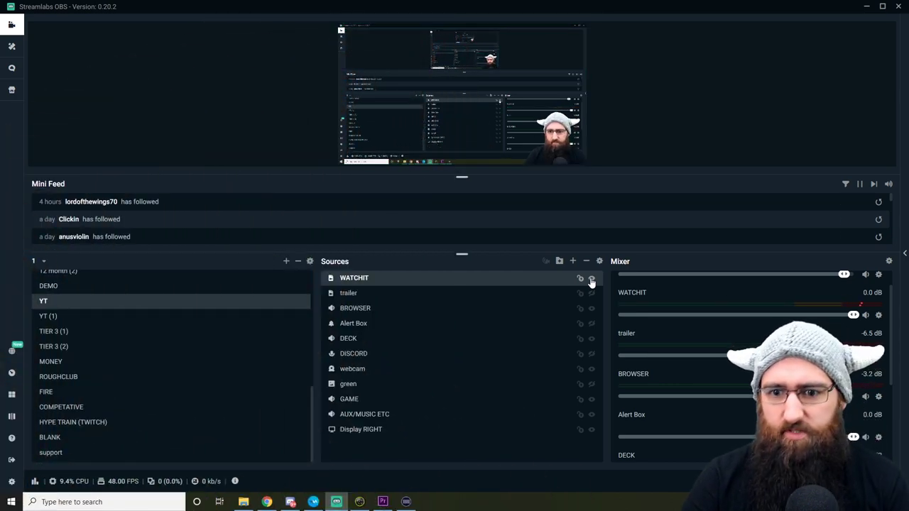
click(890, 262)
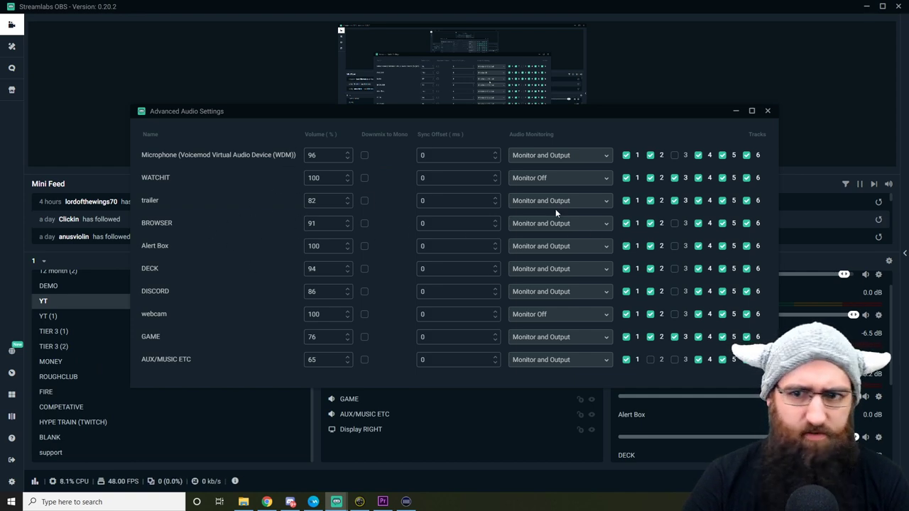
click(561, 178)
click(577, 225)
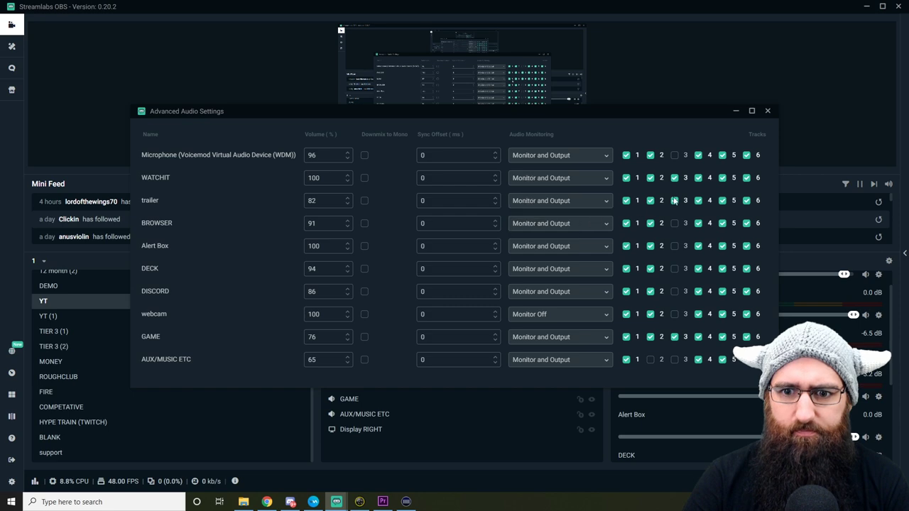
click(766, 110)
scroll(698, 367, up, 1)
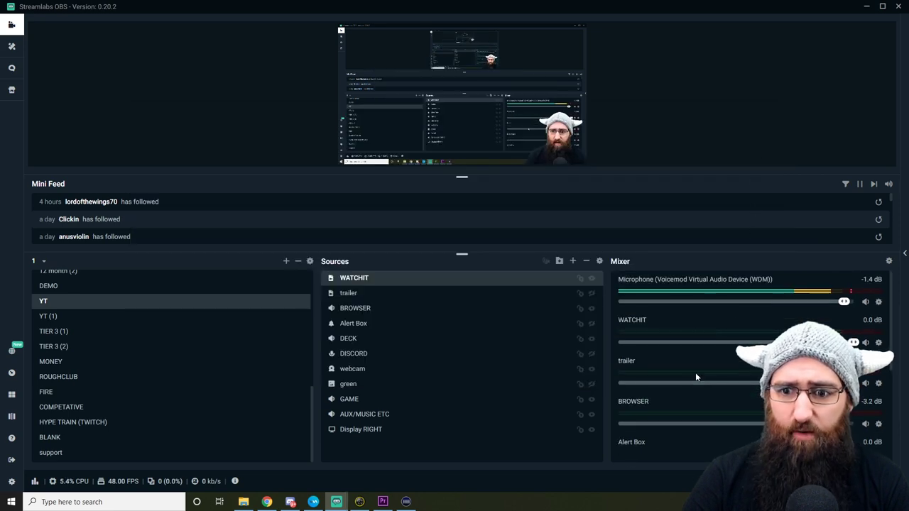
scroll(667, 443, down, 2)
scroll(665, 436, up, 2)
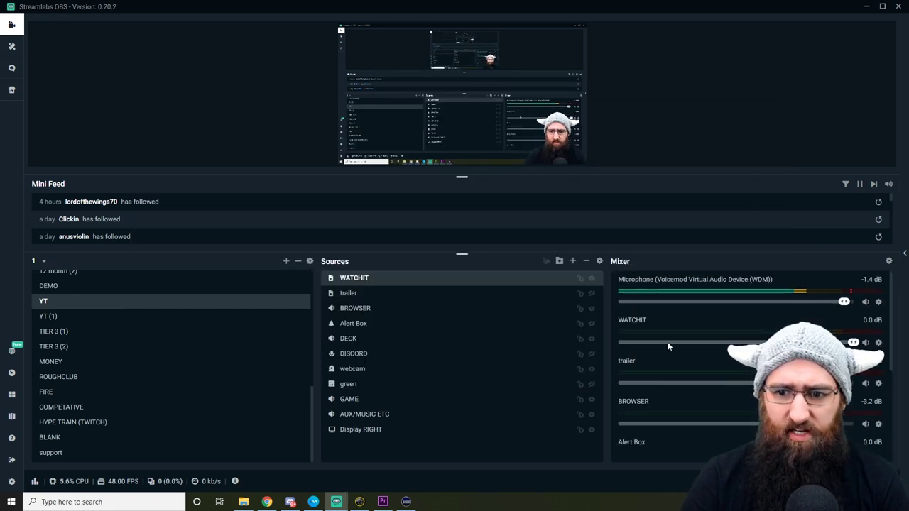
scroll(650, 426, down, 1)
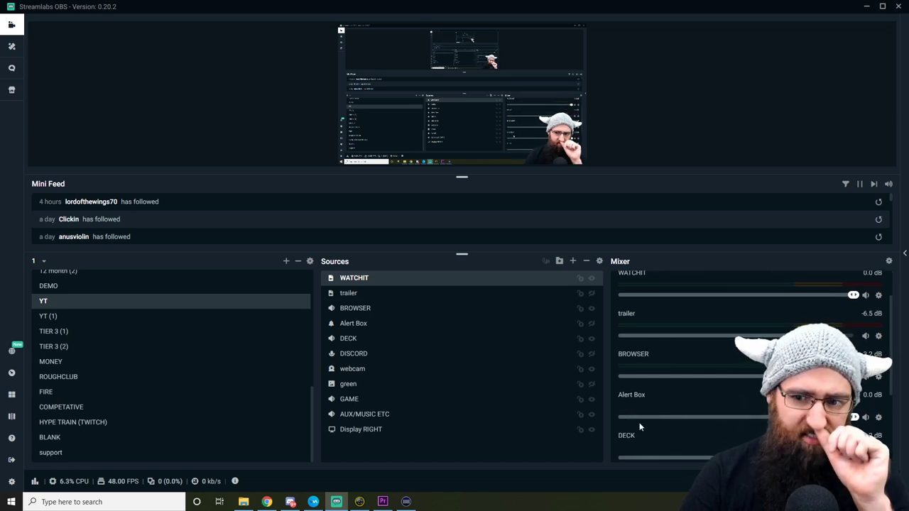
scroll(646, 426, down, 2)
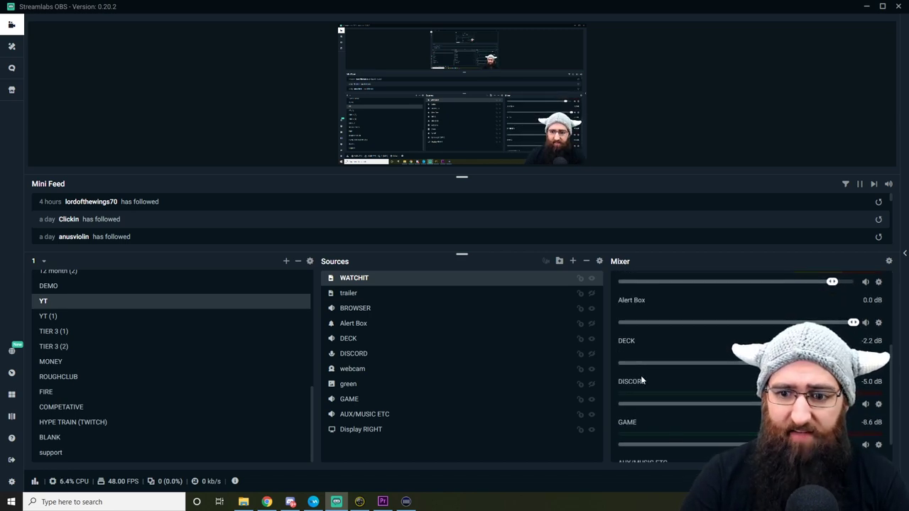
scroll(674, 440, down, 1)
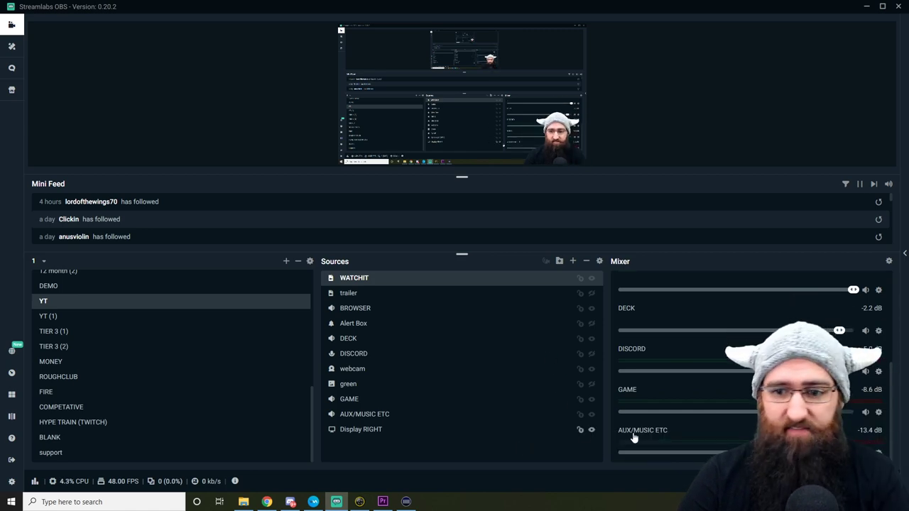
Step: Toggle WATCHIT's visibility and right-click the webcam source for its options
click(592, 279)
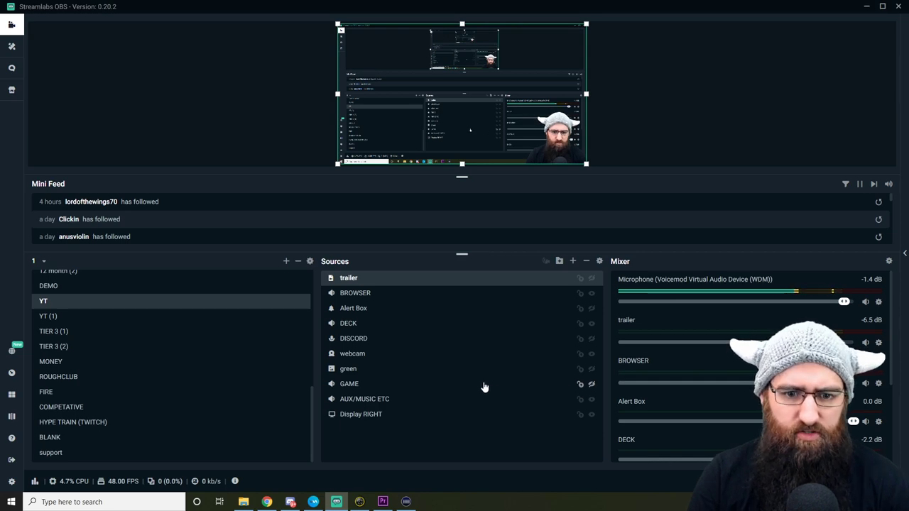
right_click(352, 355)
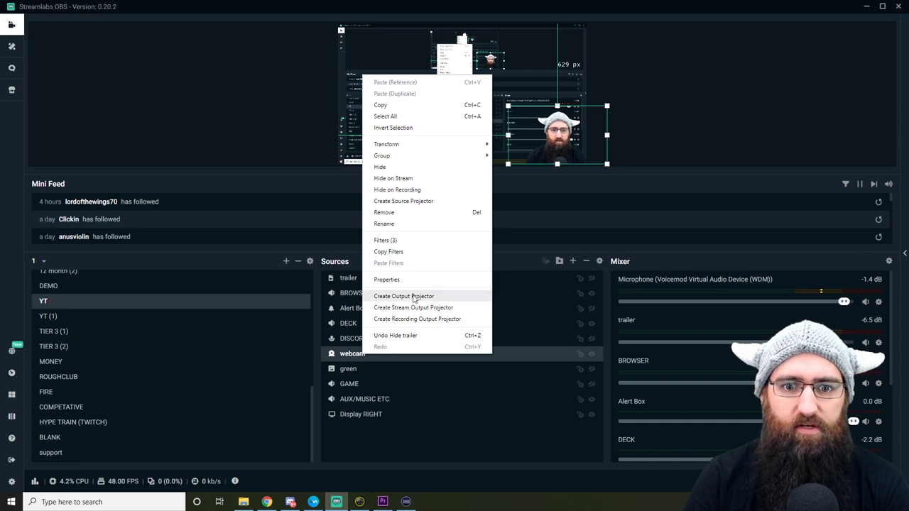
Step: Open the webcam's filters and browse to the Chroma Key filter type, then cancel
click(416, 243)
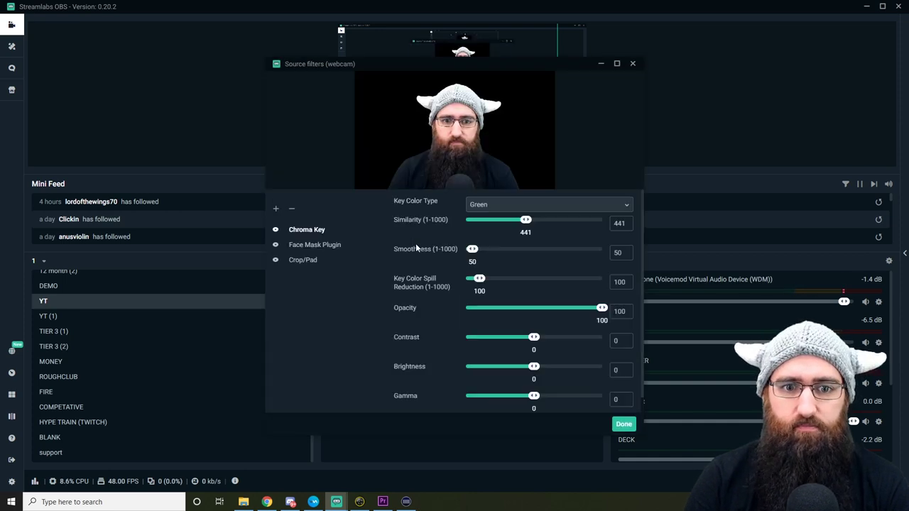
click(277, 209)
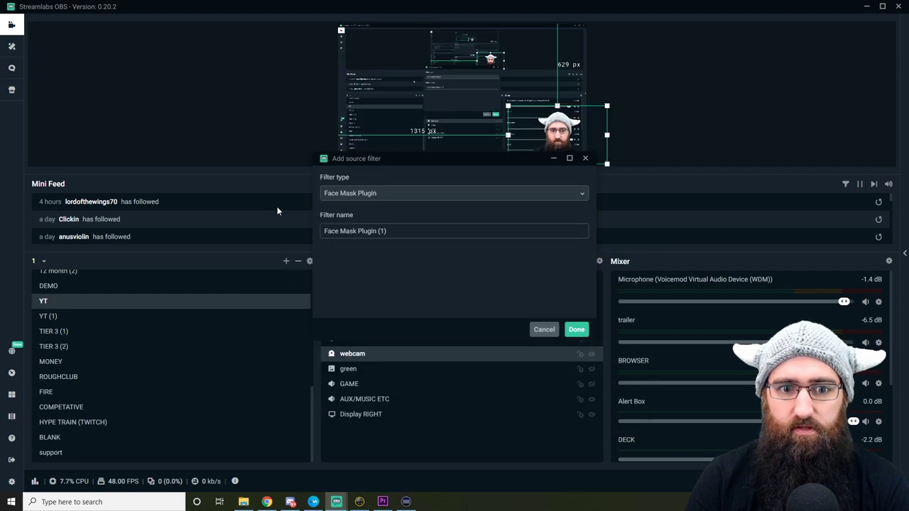
click(402, 196)
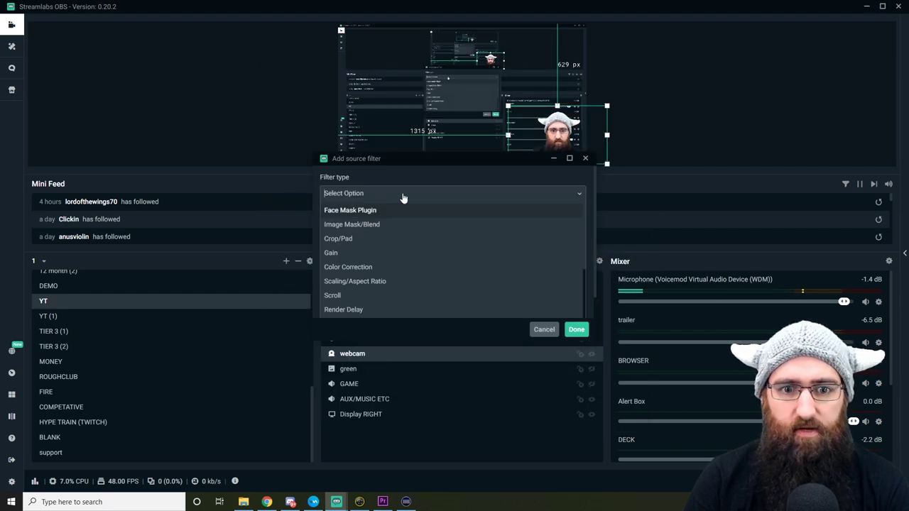
scroll(387, 249, down, 1)
scroll(387, 254, down, 2)
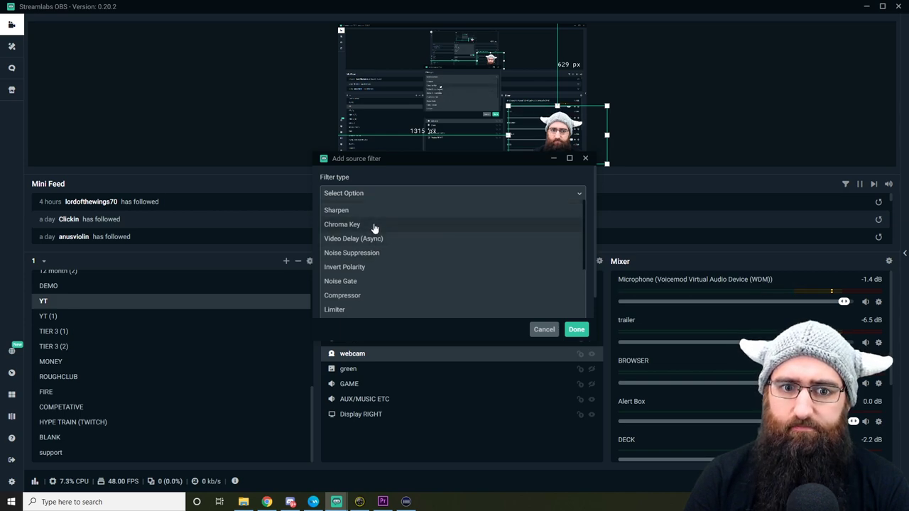
click(374, 225)
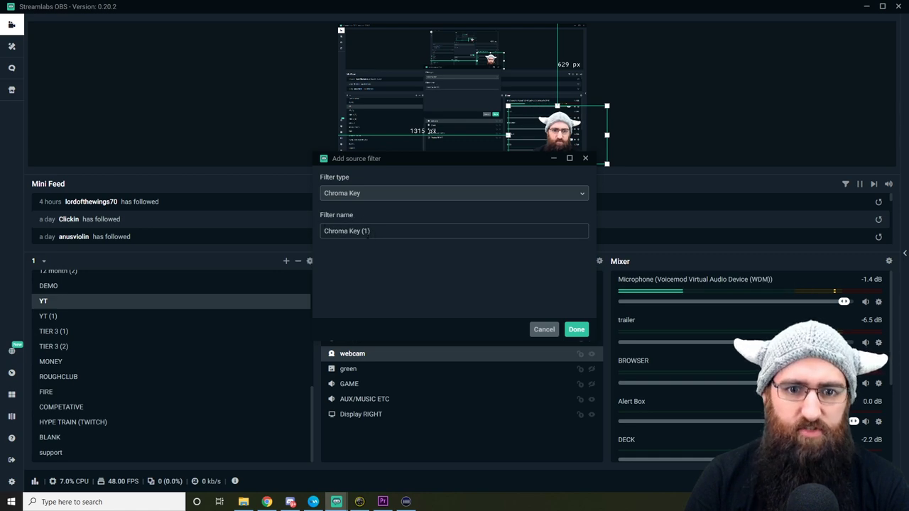
click(544, 329)
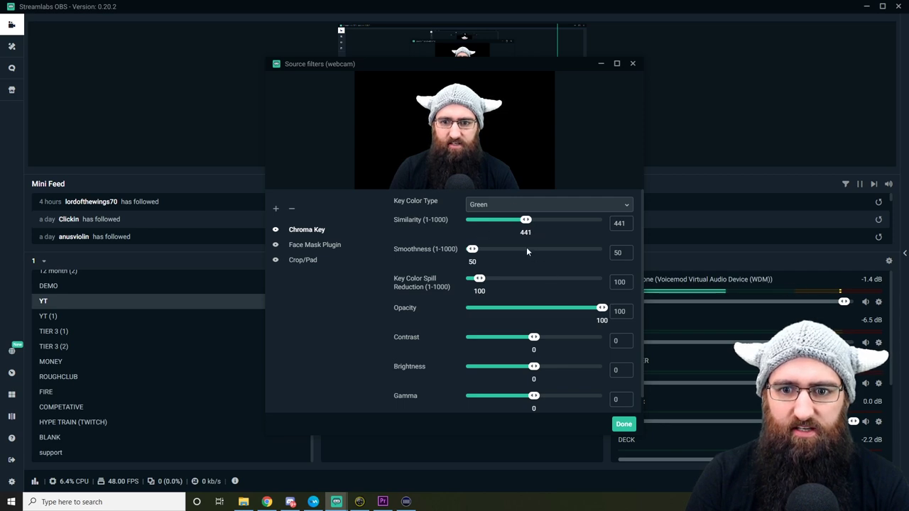
Step: Drag Chroma Key Similarity to reveal the green background, settle on 441, and close
drag(525, 220, 439, 221)
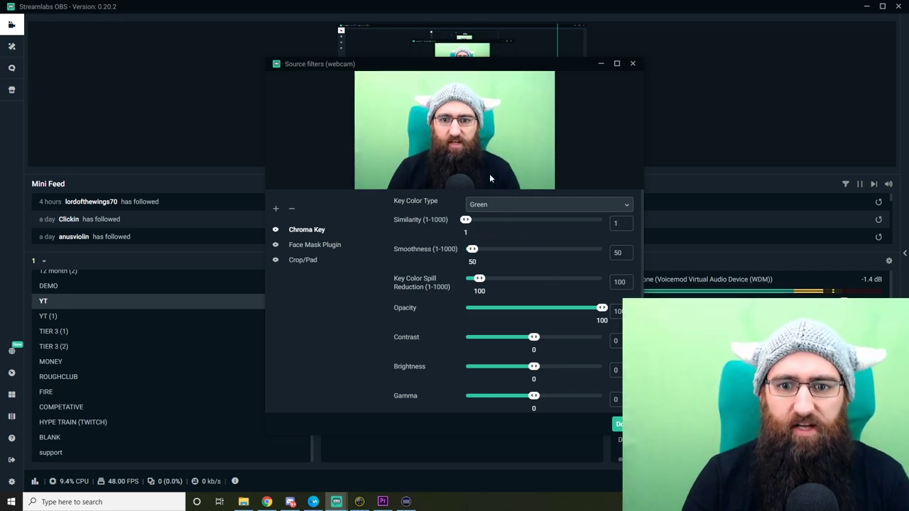
drag(465, 220, 526, 230)
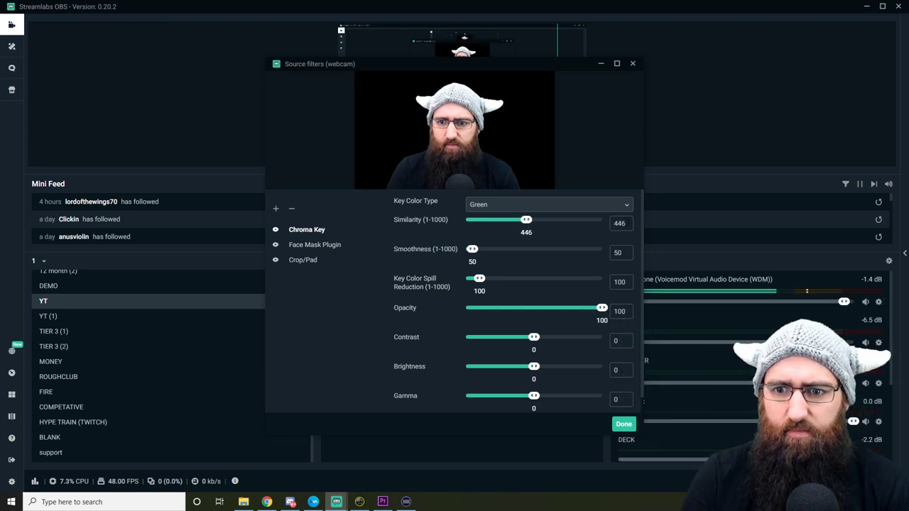
key(Left)
key(Left)
key(Left)
key(Left)
key(Left)
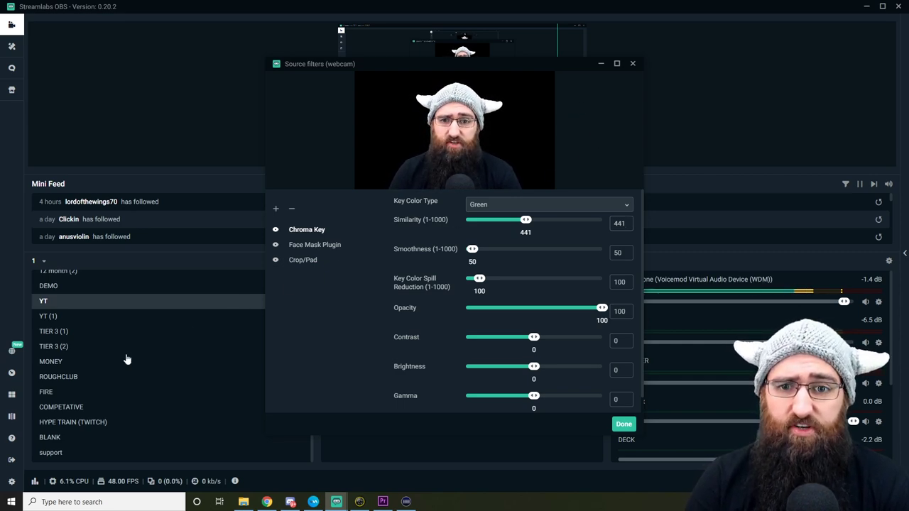
click(624, 424)
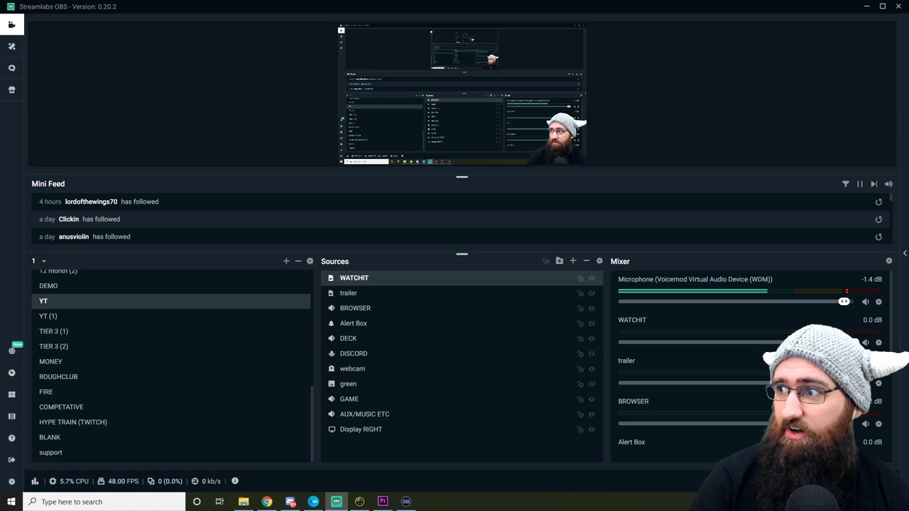
key(alt+Tab)
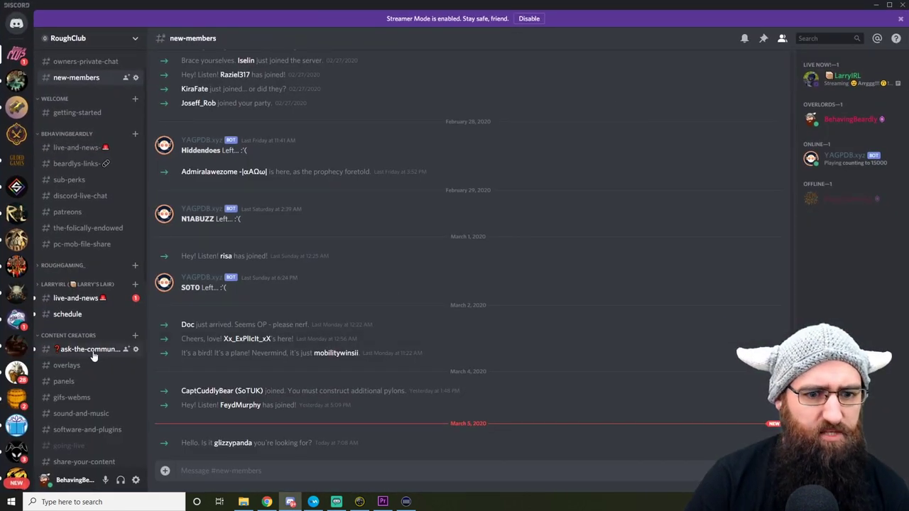
Step: View RoughClub's #ask-the-community channel in Discord, then minimize Discord
click(106, 352)
scroll(290, 316, up, 2)
scroll(290, 315, down, 3)
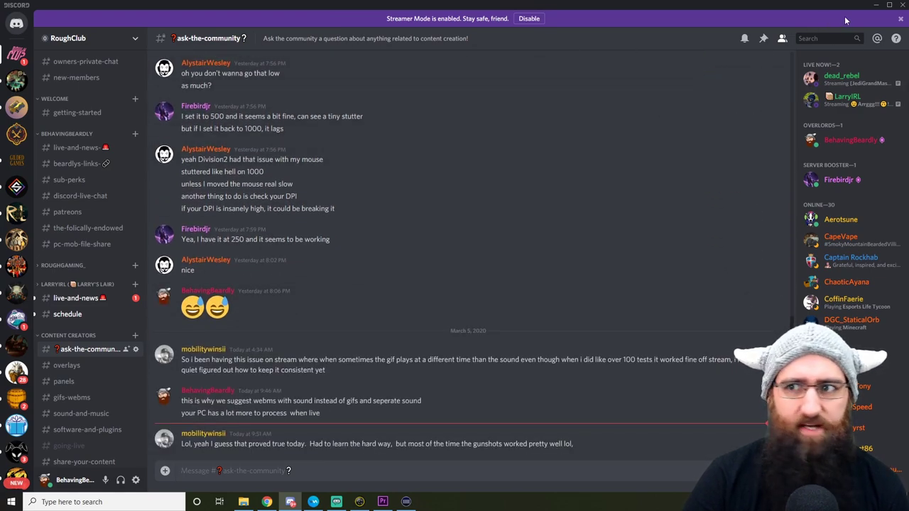
click(873, 6)
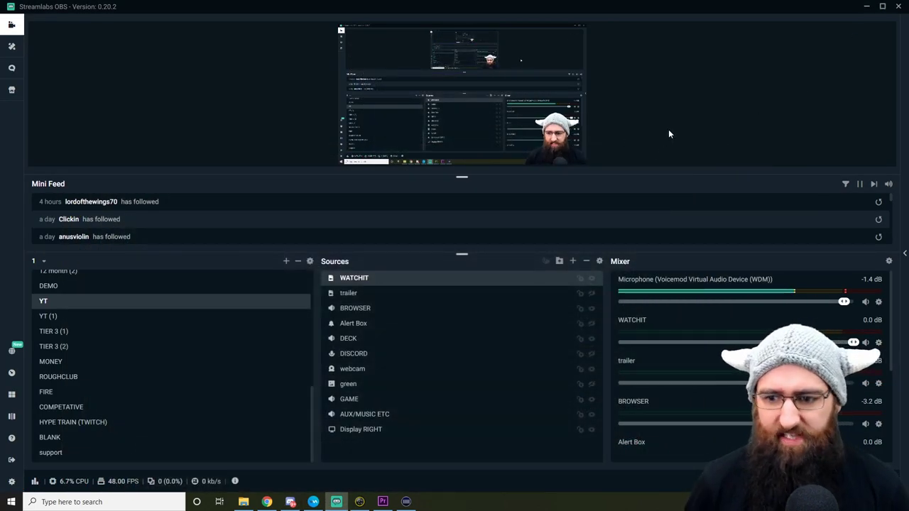